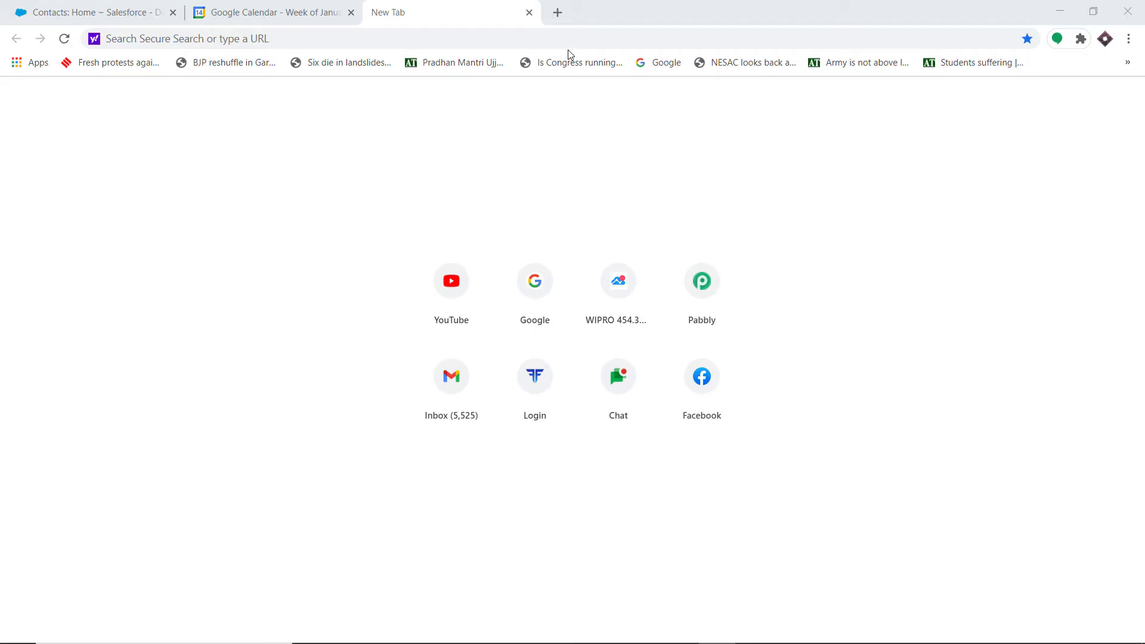
Go to pabbly.com and open the product page for Connect
click(566, 40)
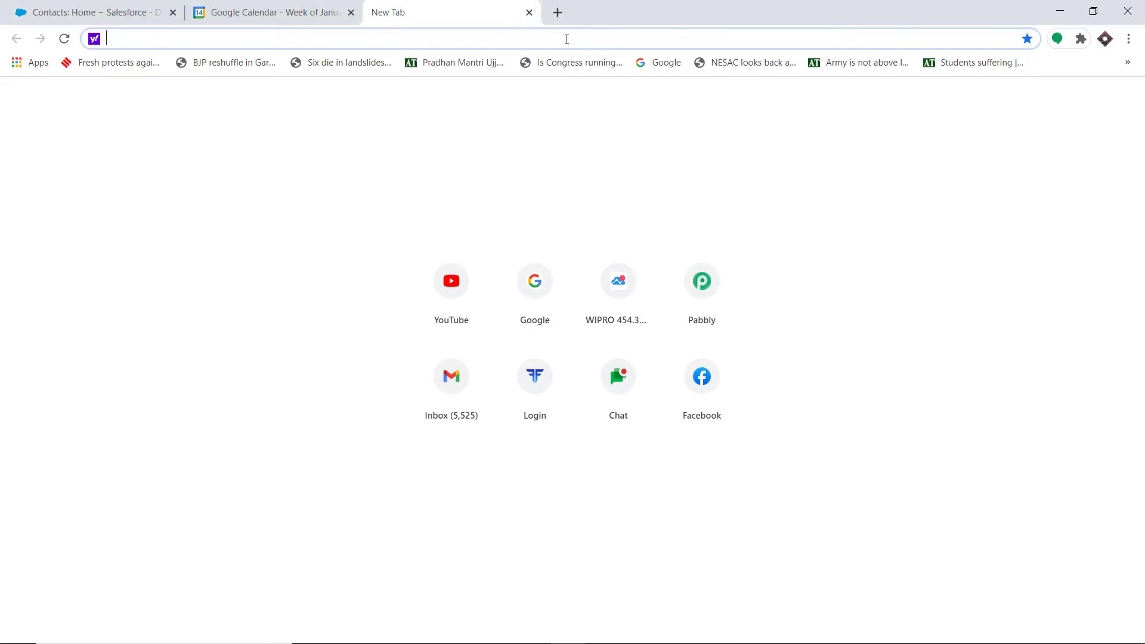
text(pabbly.com)
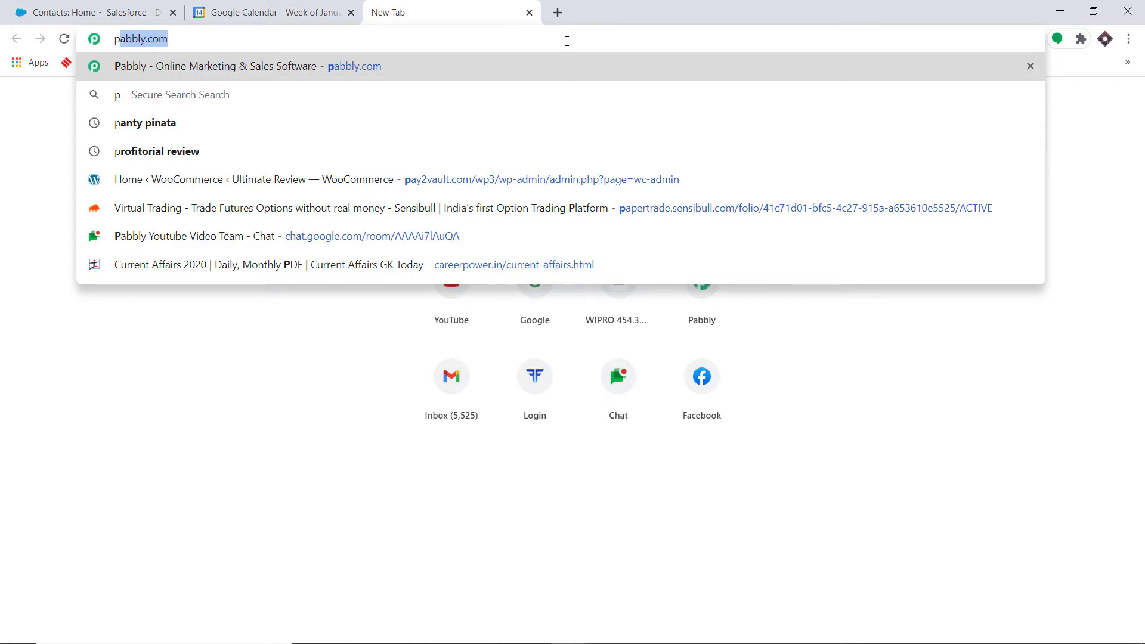
key(Return)
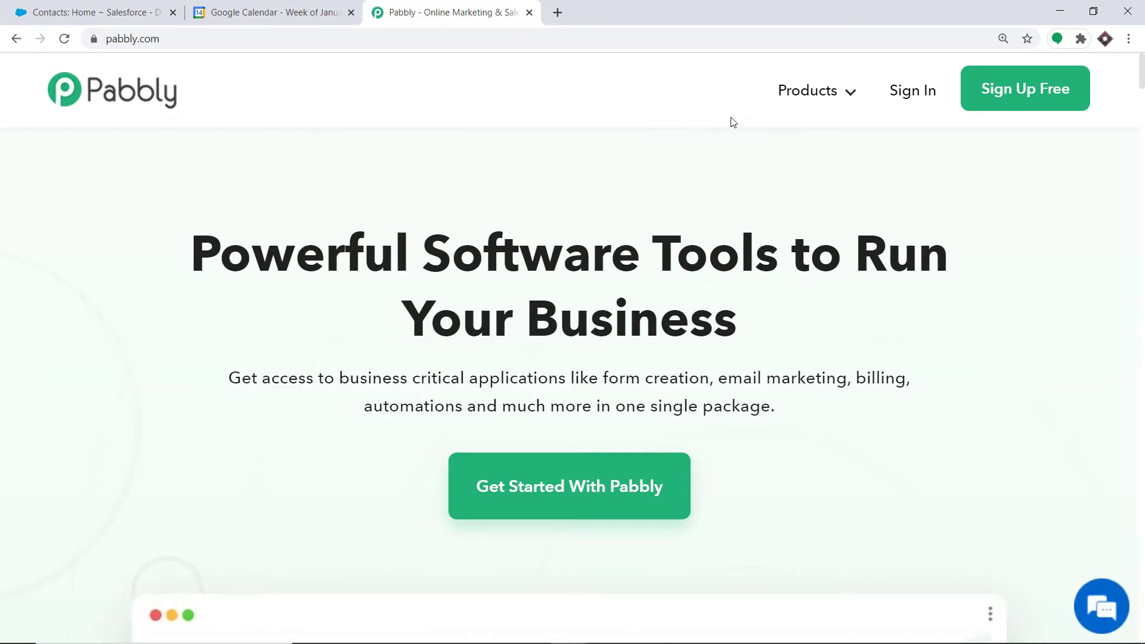
mouse_move(823, 101)
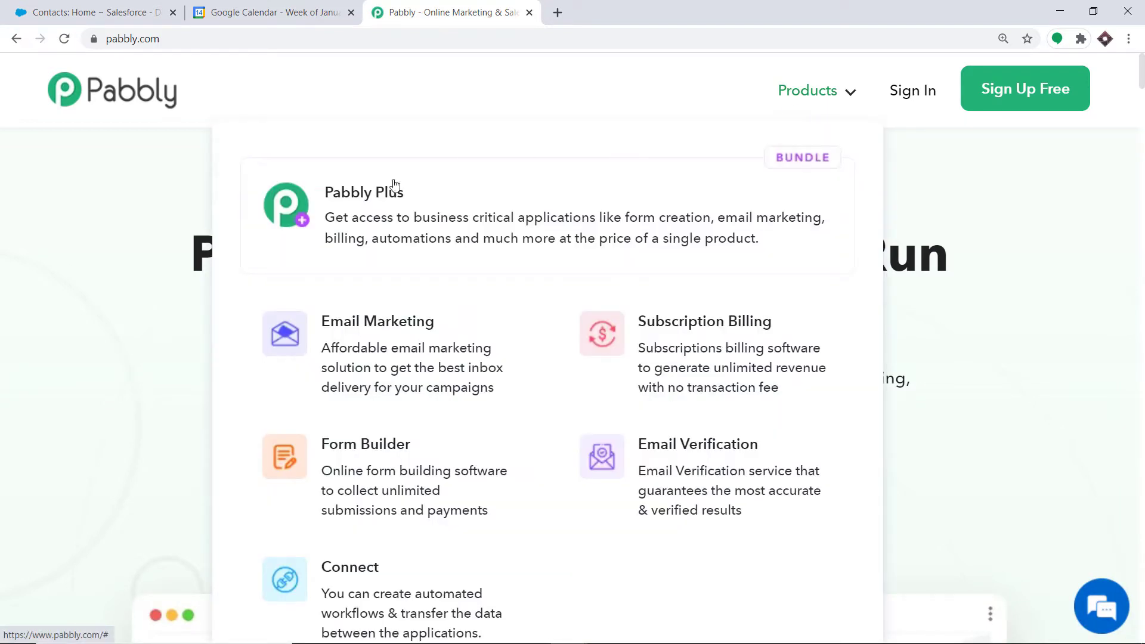
click(350, 588)
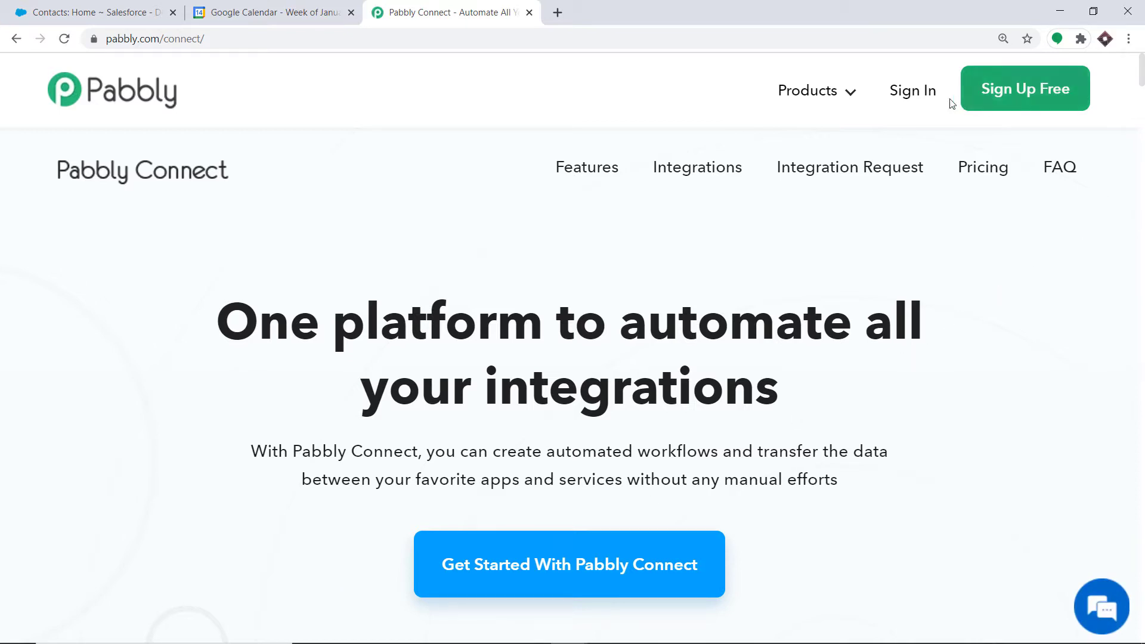
Sign in to the Pabbly account and access the Connect application from the list of all apps
click(916, 105)
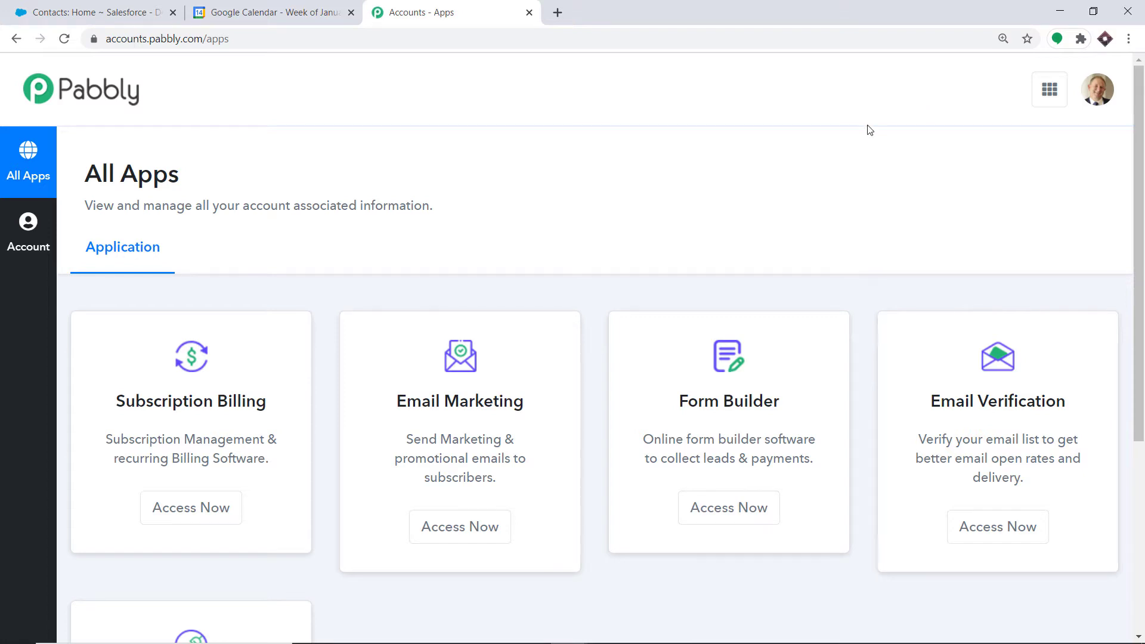
scroll(870, 126, down, 5)
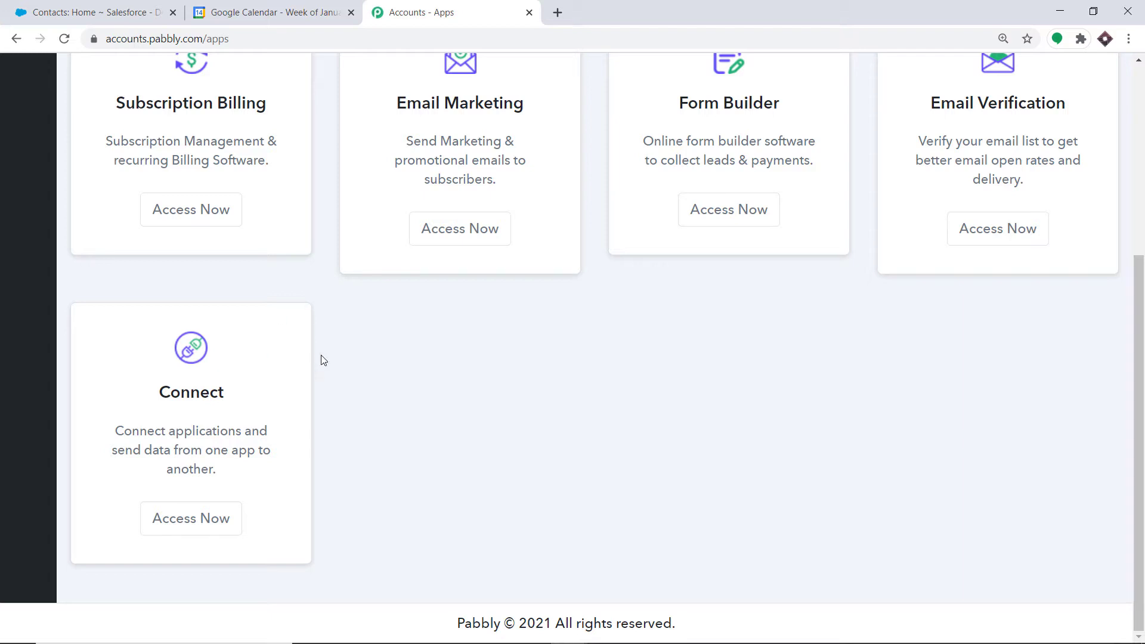
click(227, 521)
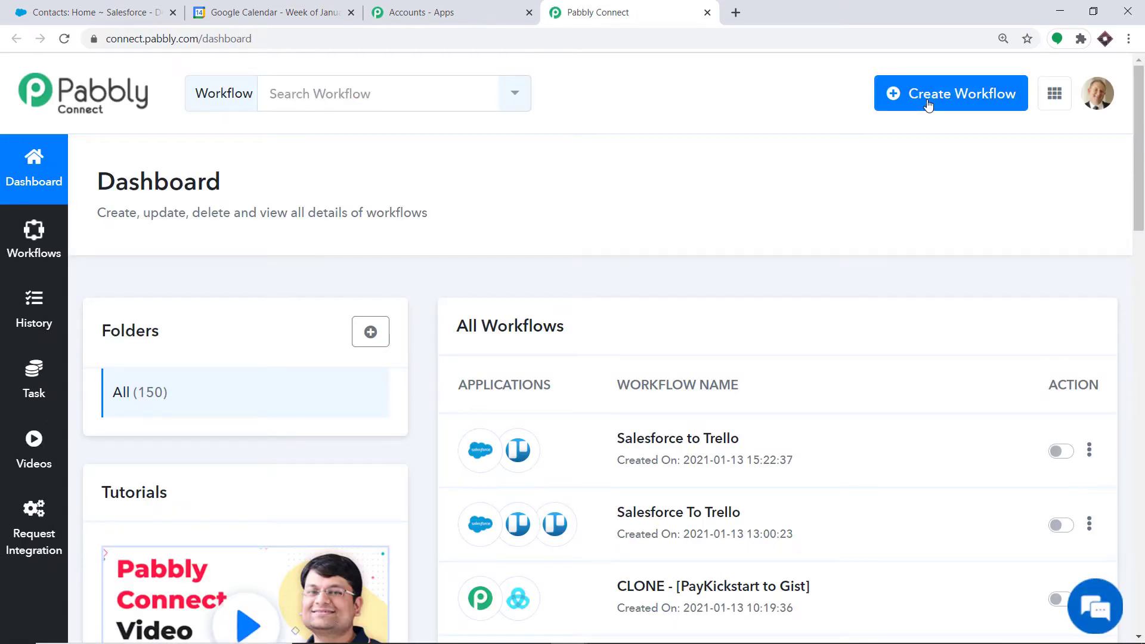
Create a new workflow named "Salesforce To Google Calendar"
click(928, 104)
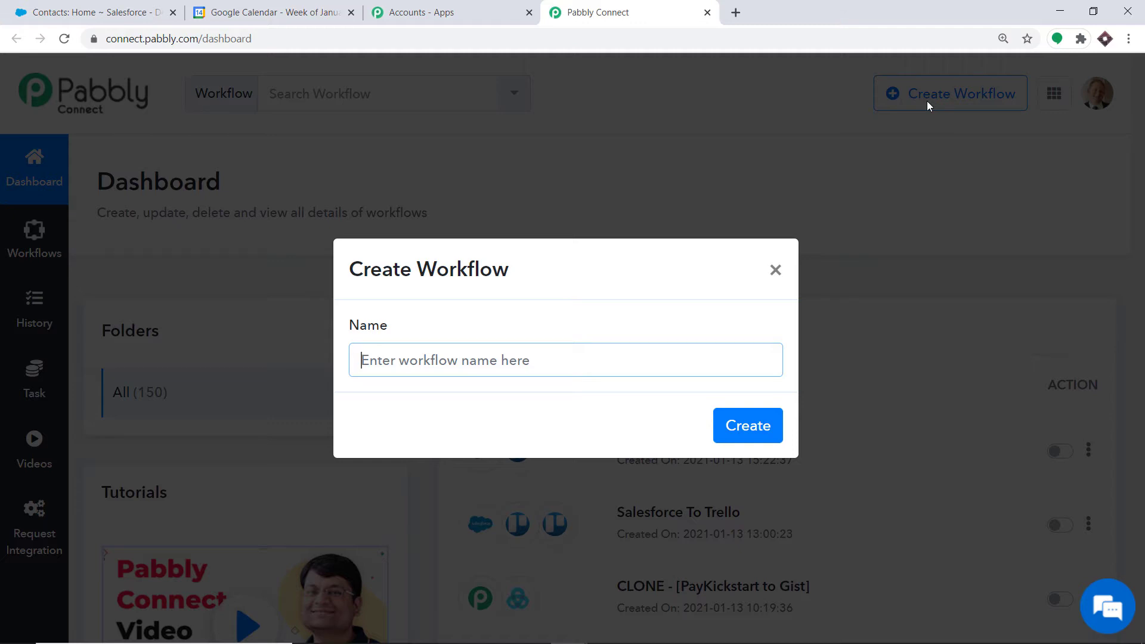
text(Salesfor)
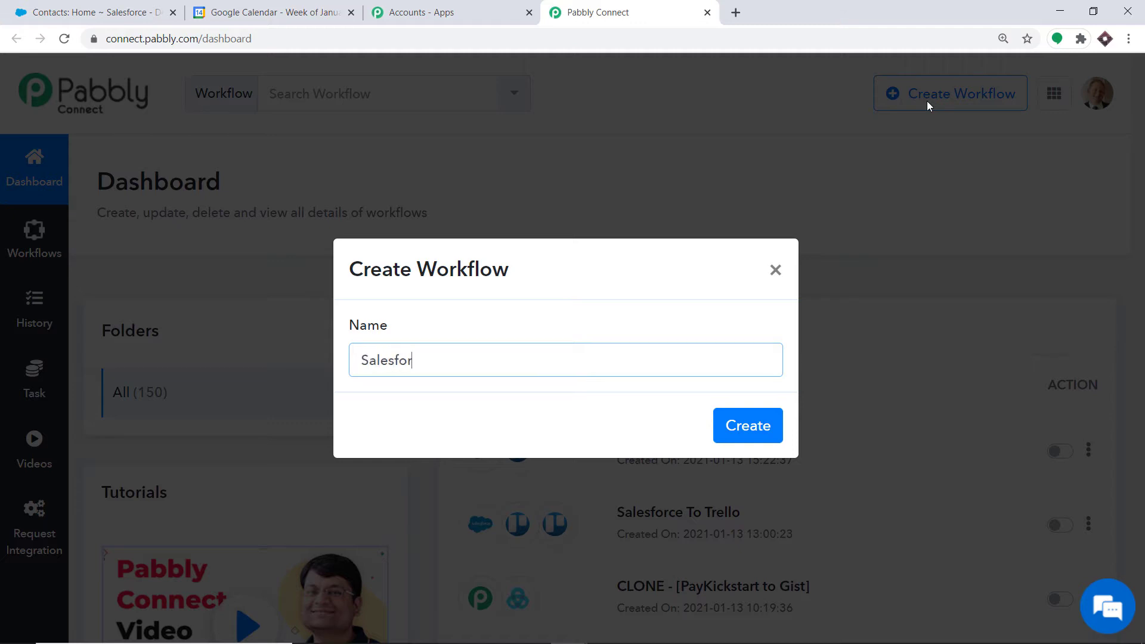
text(ce To Google Calendar)
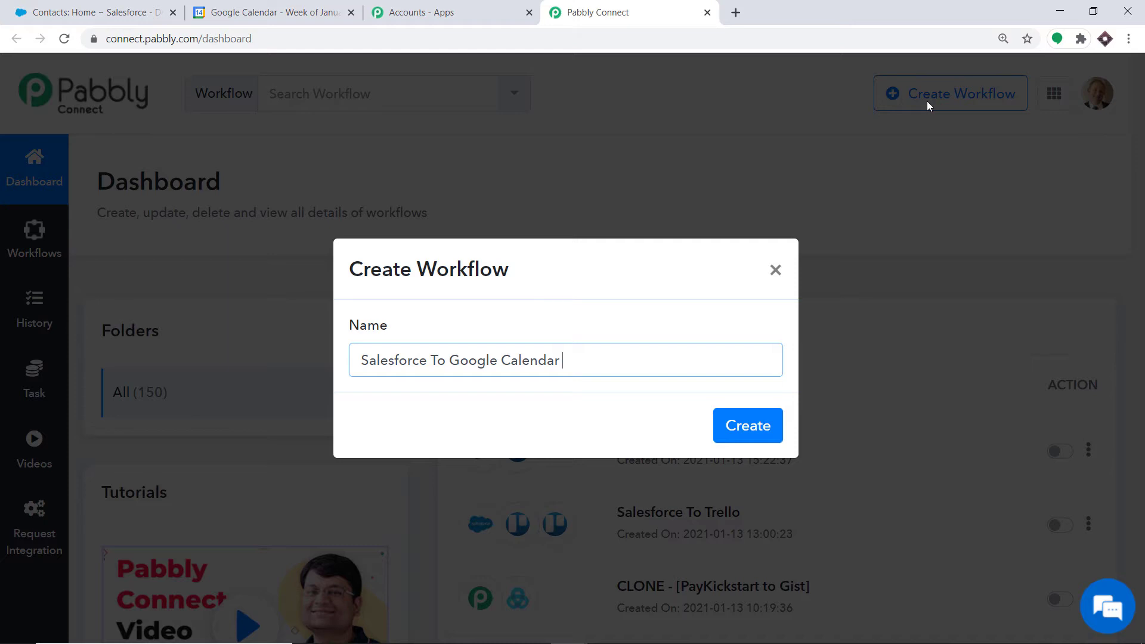
click(733, 417)
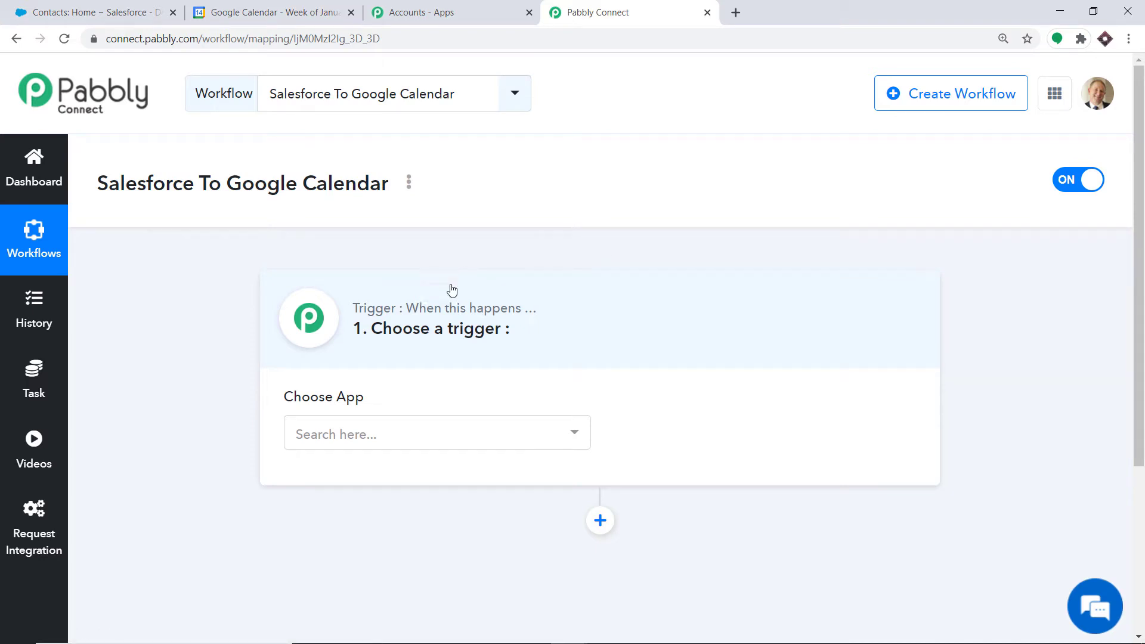
Set the workflow's trigger app to Salesforce with New Task as the trigger event
click(460, 433)
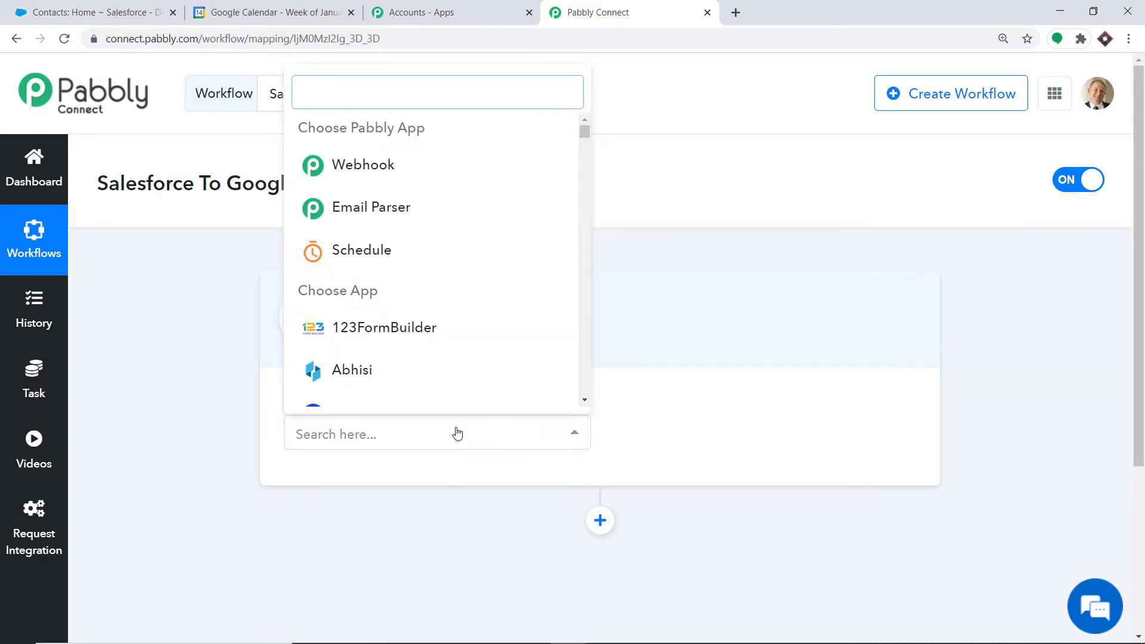
text(sal)
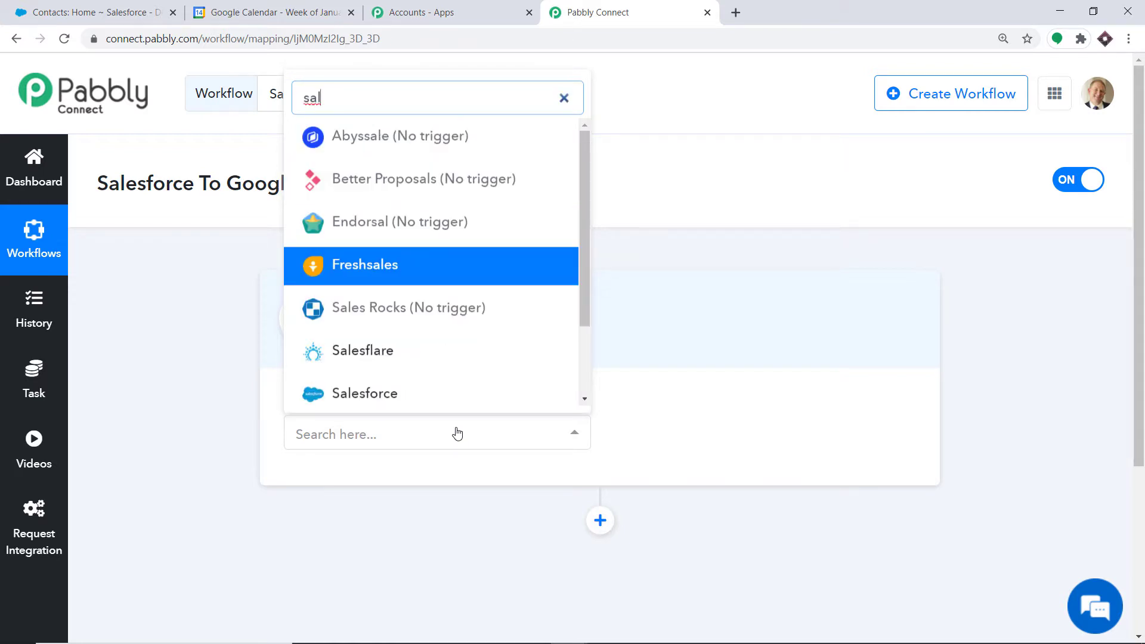
text(es)
scroll(457, 432, down, 1)
click(412, 273)
click(684, 363)
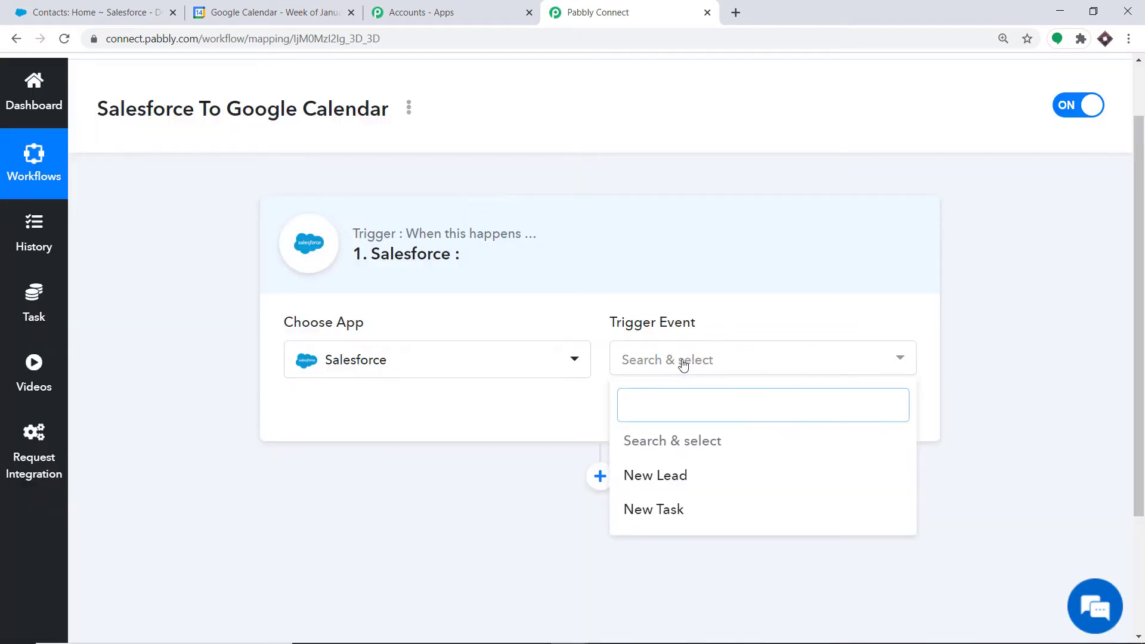
click(695, 509)
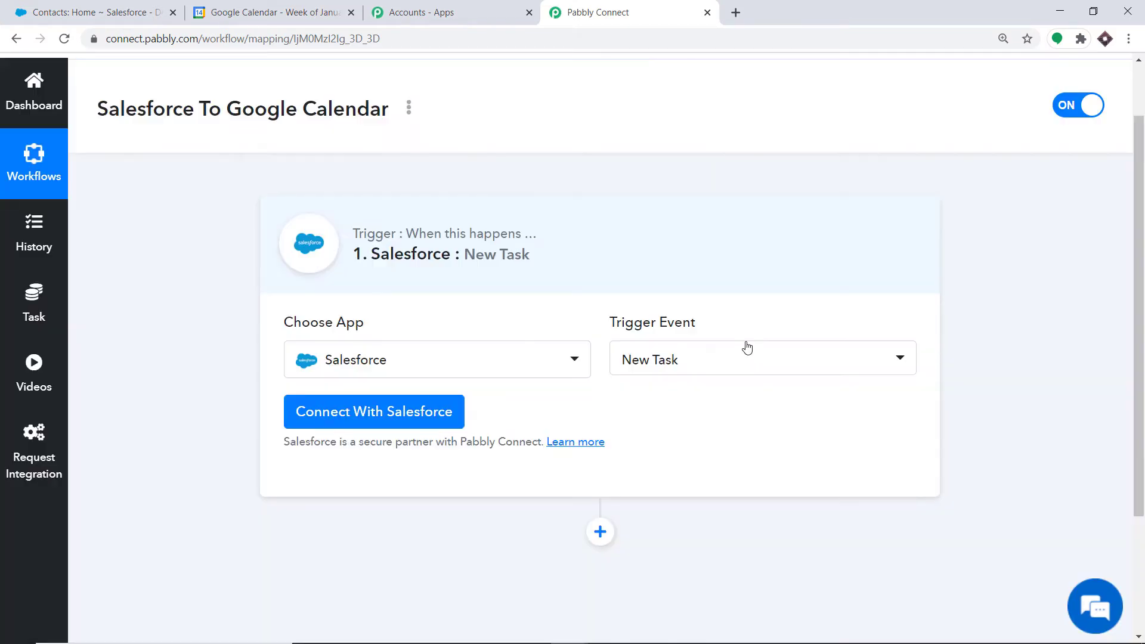
click(756, 365)
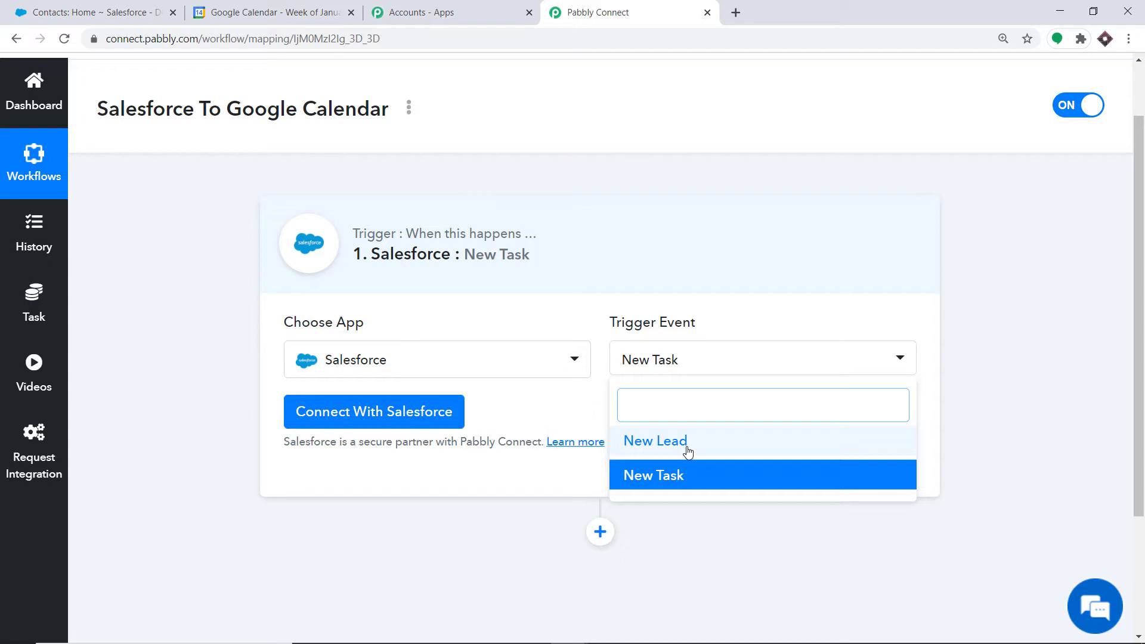
click(690, 478)
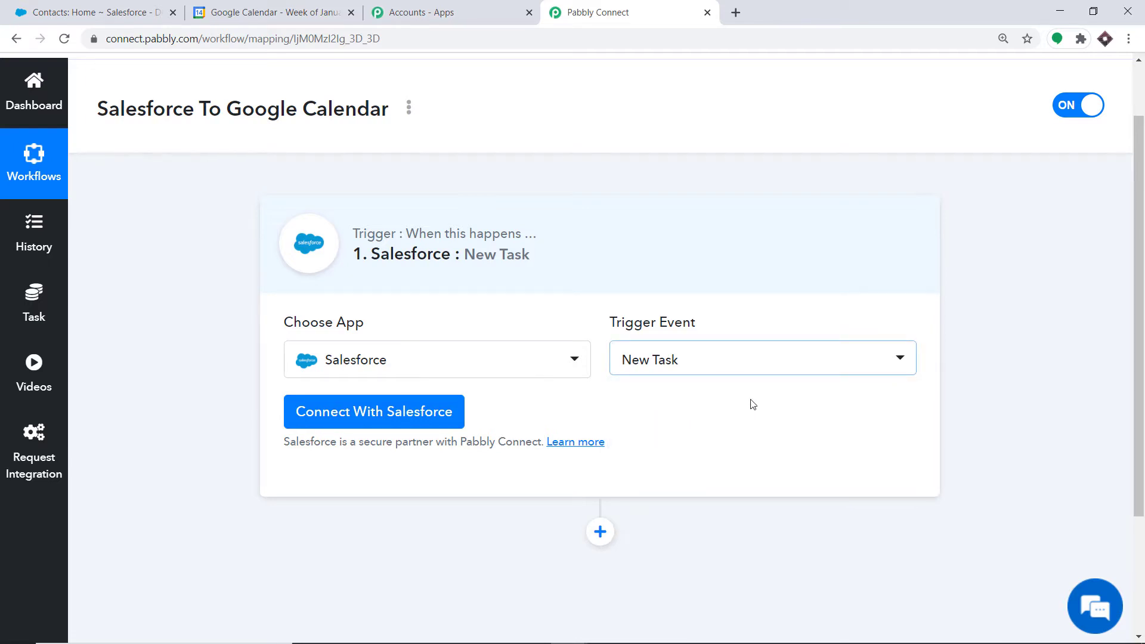
Connect the trigger to Salesforce with new credentials and allow Pabbly Connect access to the account
click(409, 412)
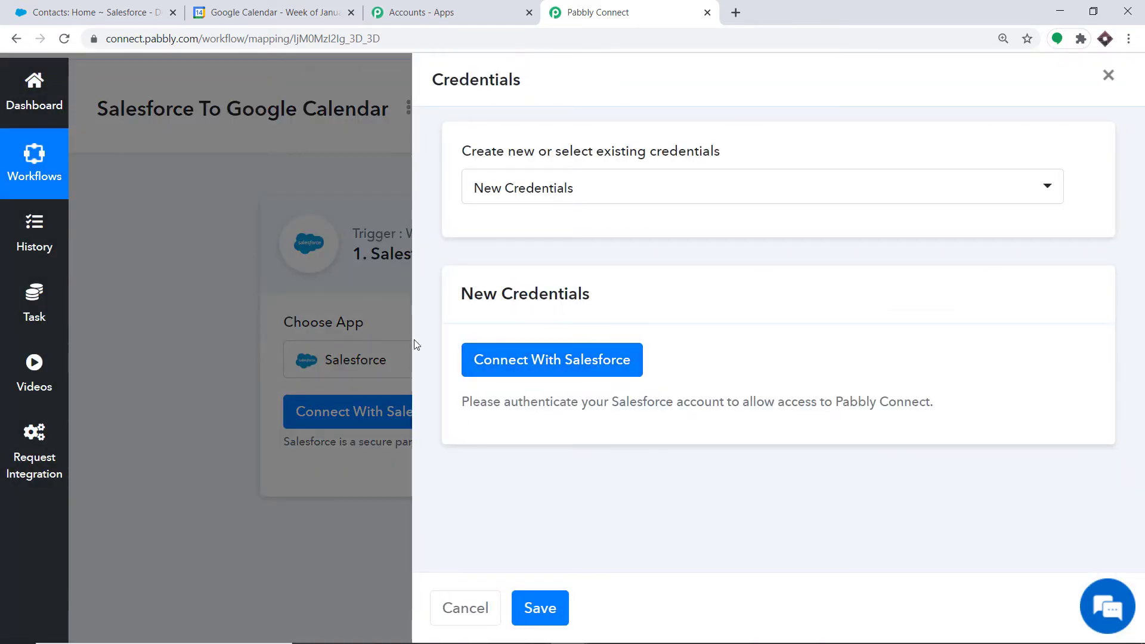
click(557, 375)
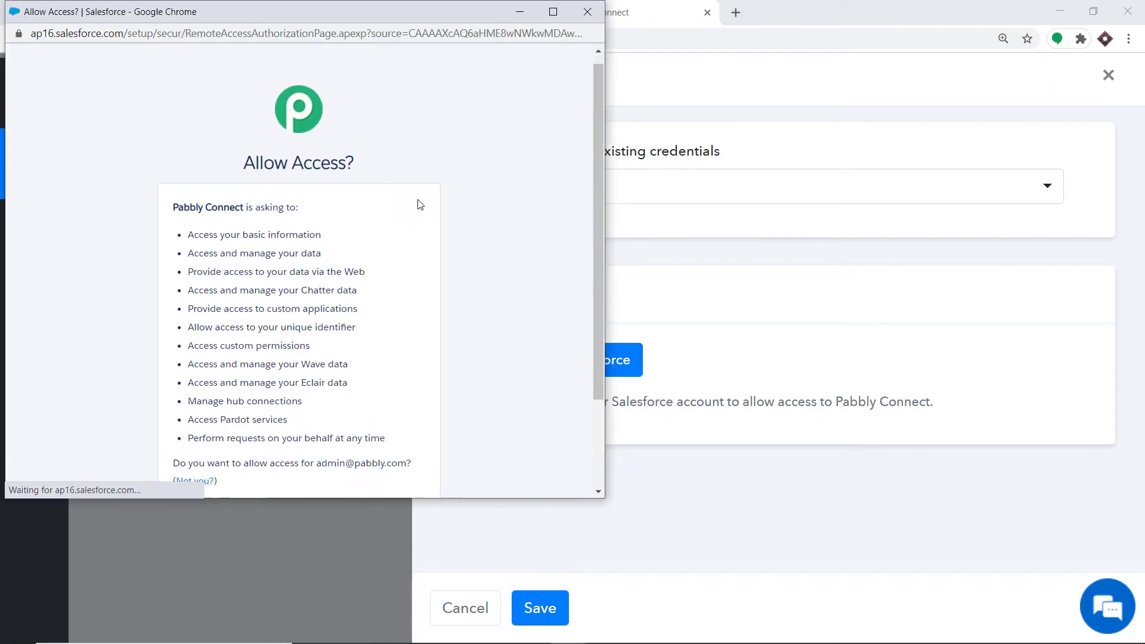
scroll(406, 256, down, 2)
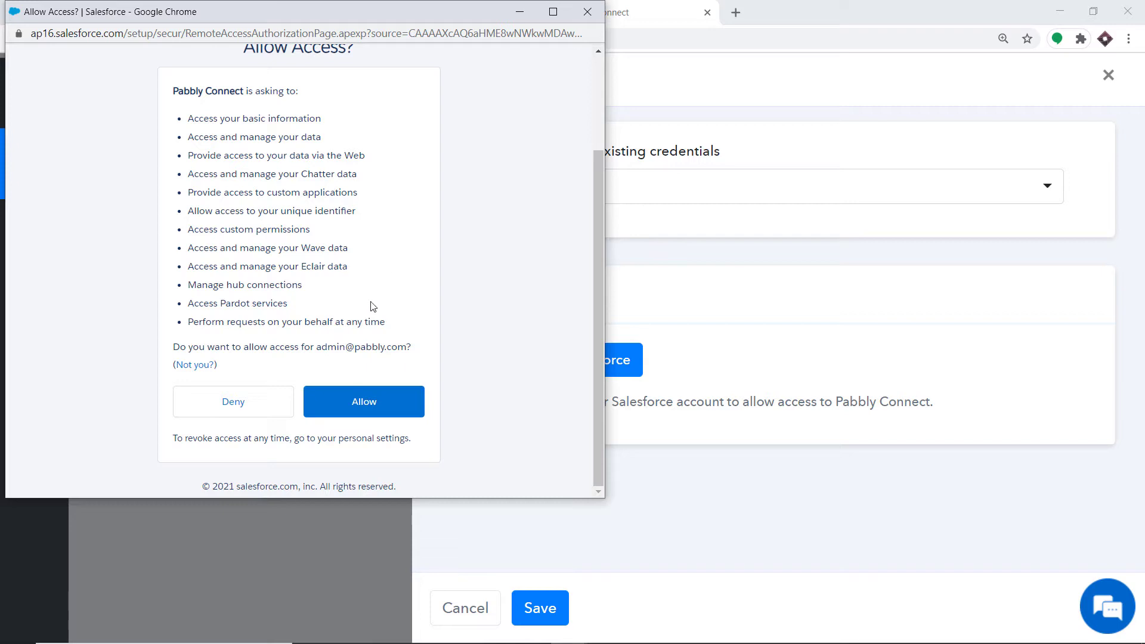
click(377, 400)
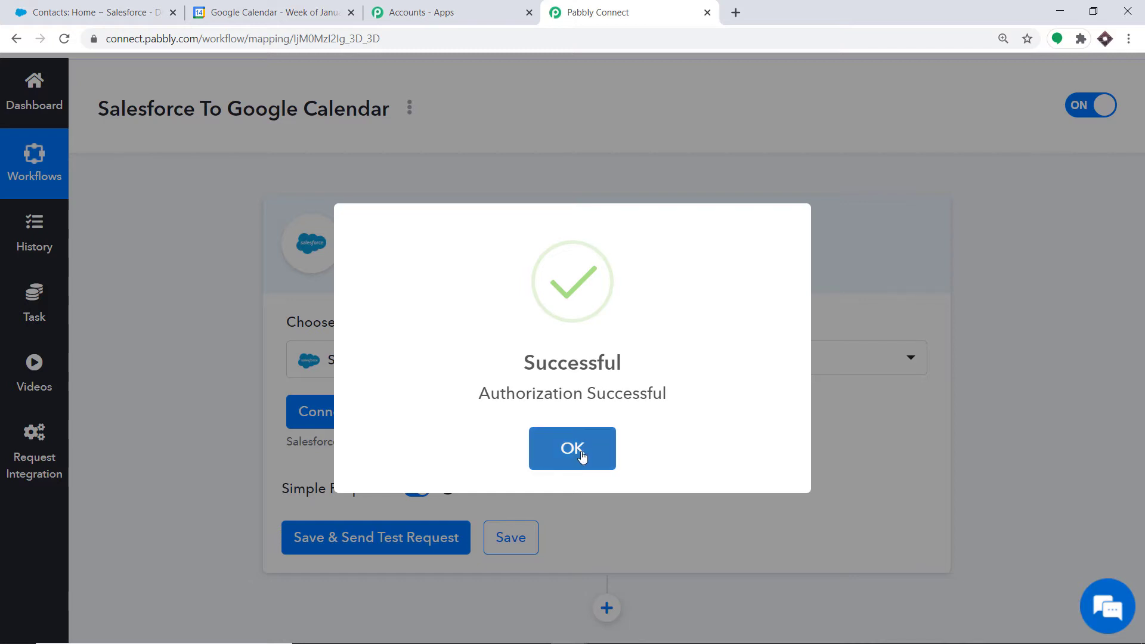
click(583, 457)
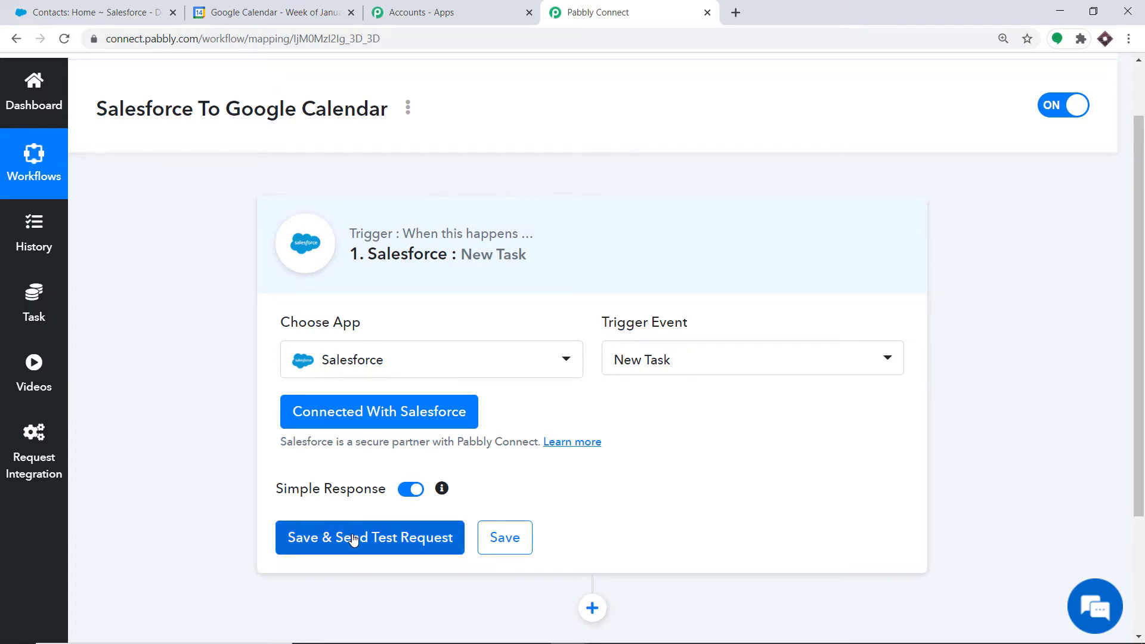
Save the Salesforce trigger with a test request and review the task fields in the API response
scroll(353, 540, down, 3)
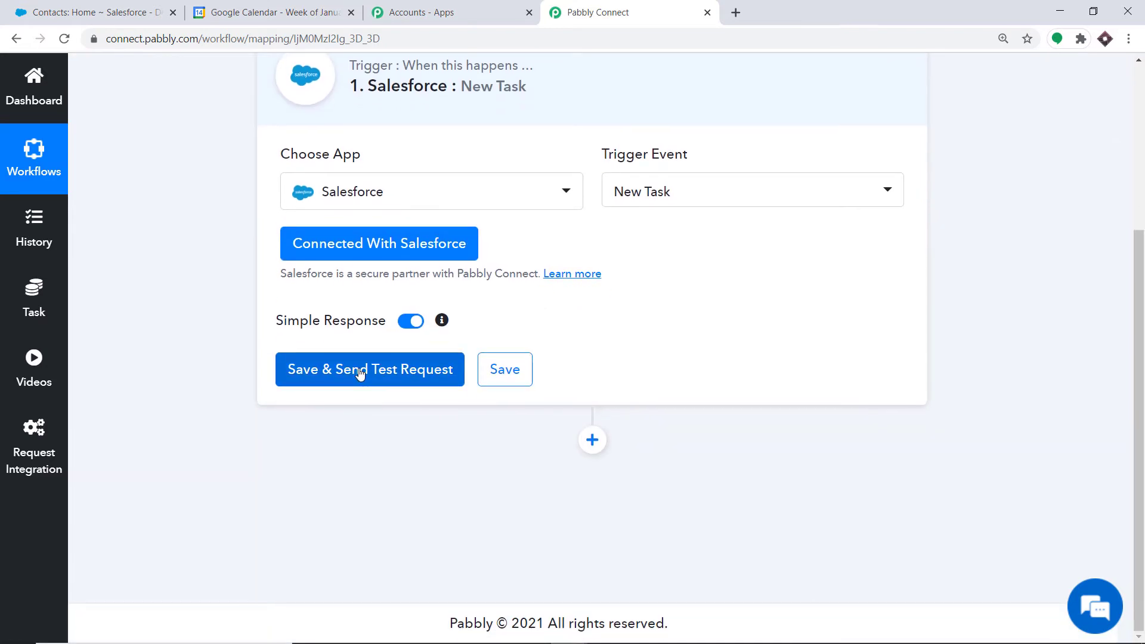
click(359, 371)
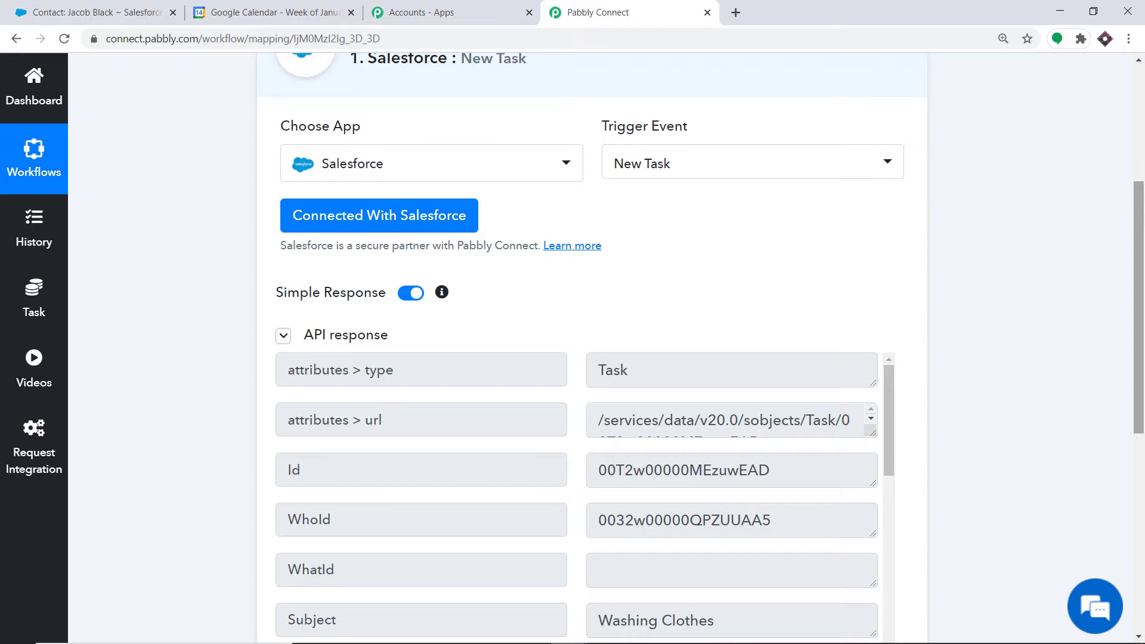
scroll(675, 223, down, 3)
scroll(675, 223, down, 3)
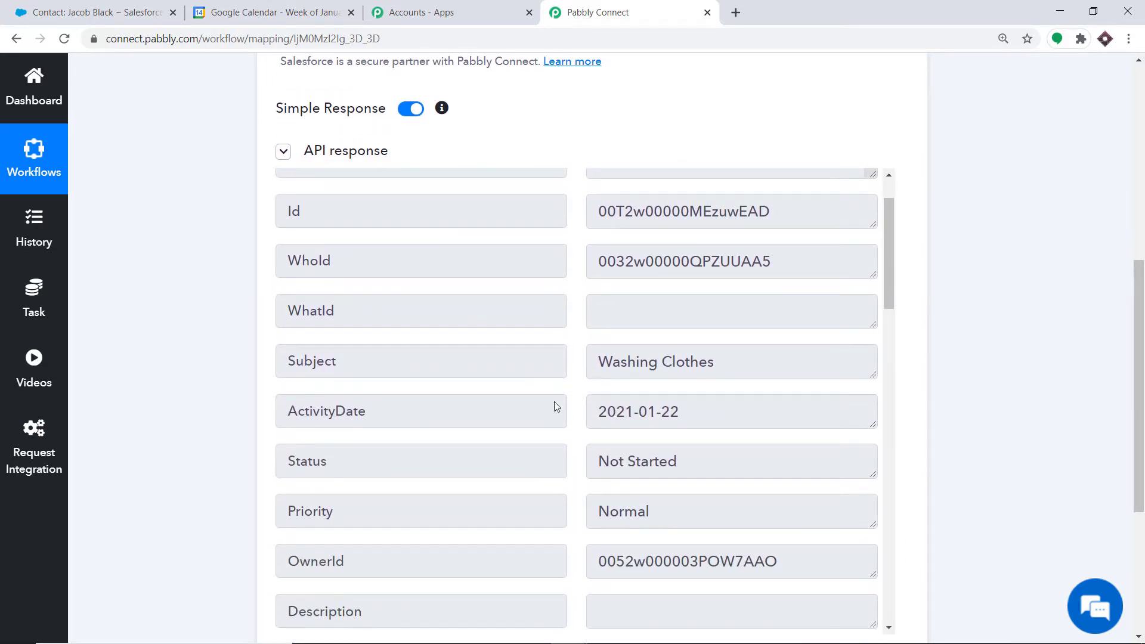
scroll(729, 473, down, 1)
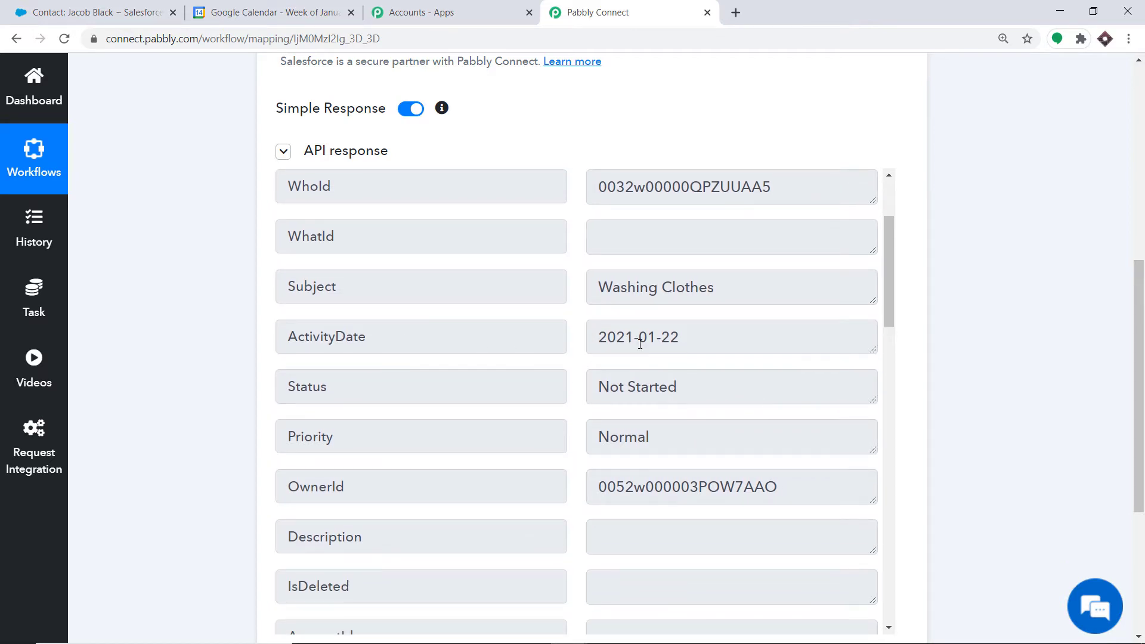
scroll(680, 342, down, 5)
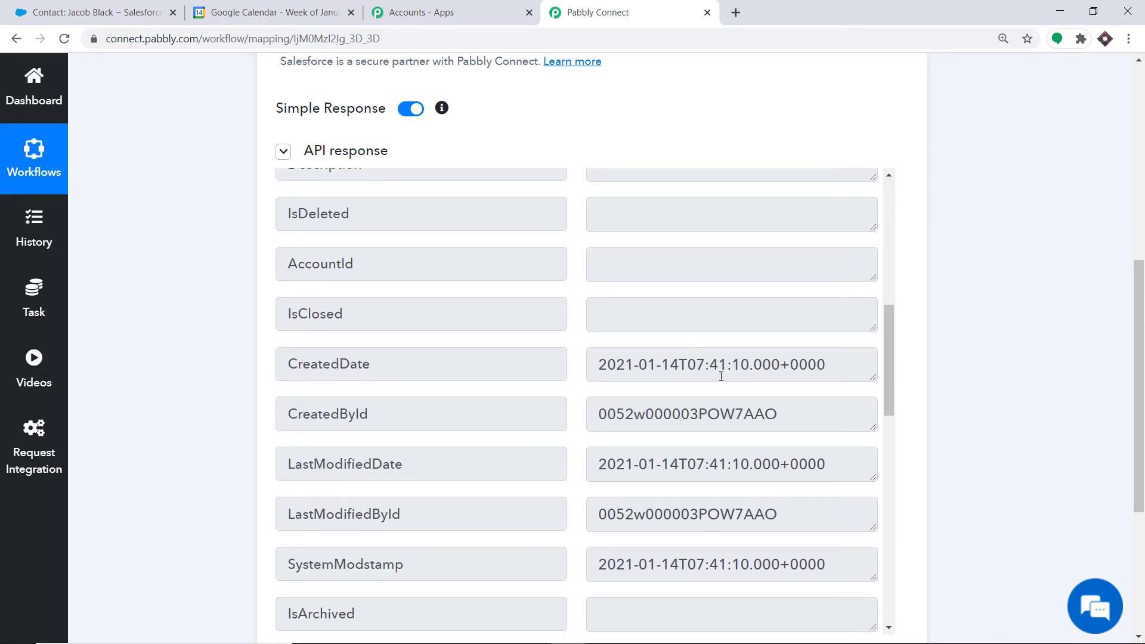
scroll(1139, 382, up, 1)
Switch to Salesforce and open the contact record fourth from the end of the Recent Contacts list
click(107, 5)
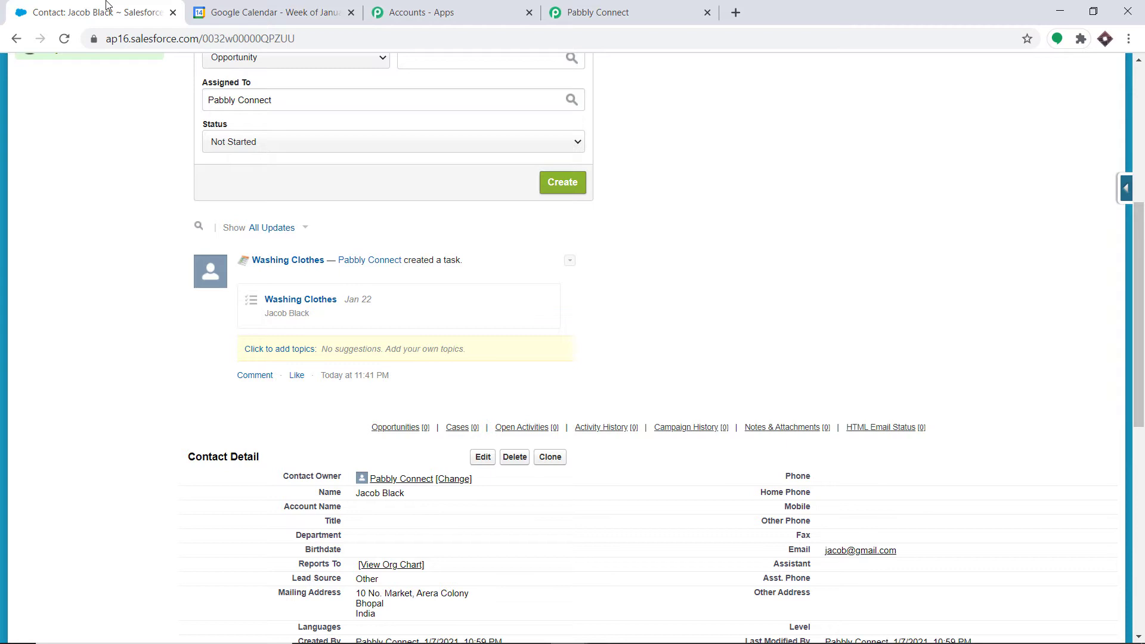
scroll(213, 155, up, 6)
click(293, 127)
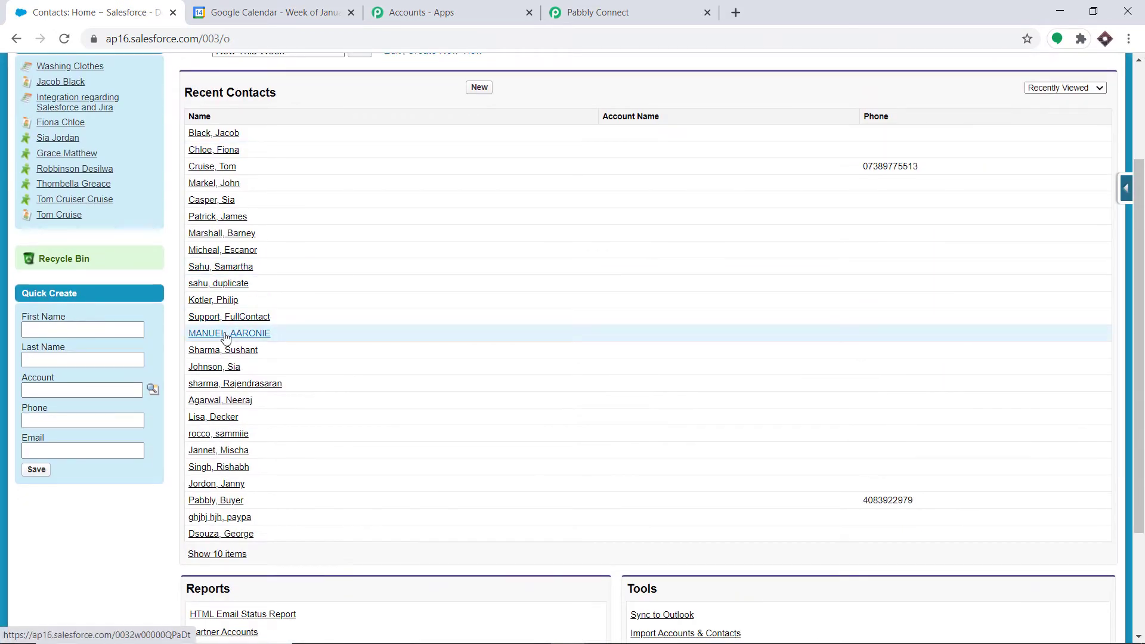
click(225, 485)
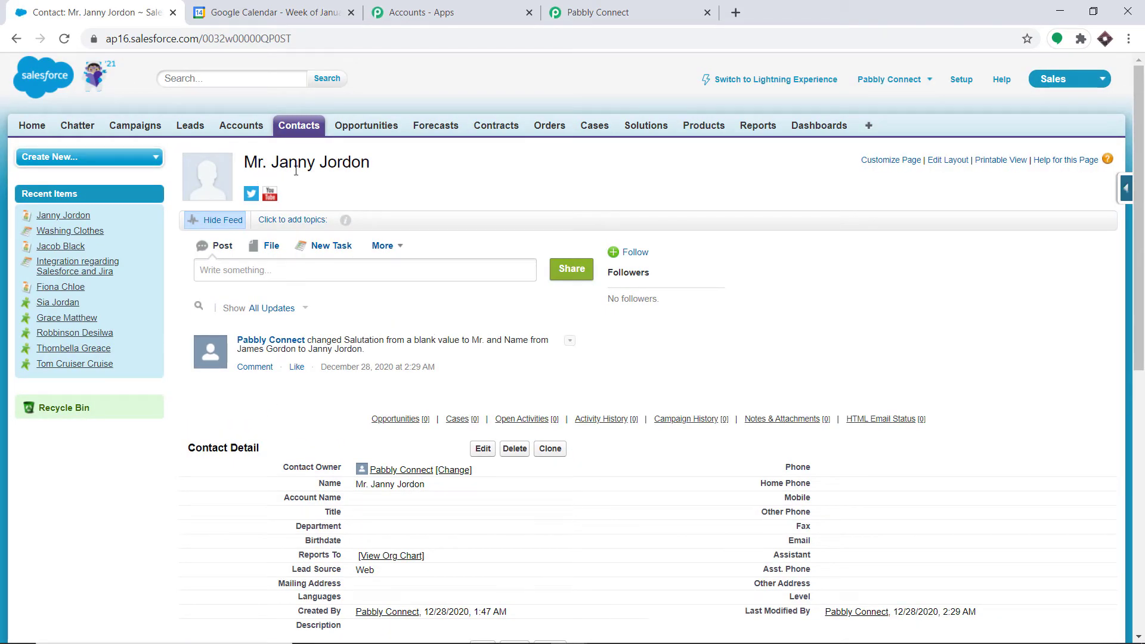
Create a new task on the open contact with subject "Hunting Pigs" and due date 1/23/2021
click(334, 248)
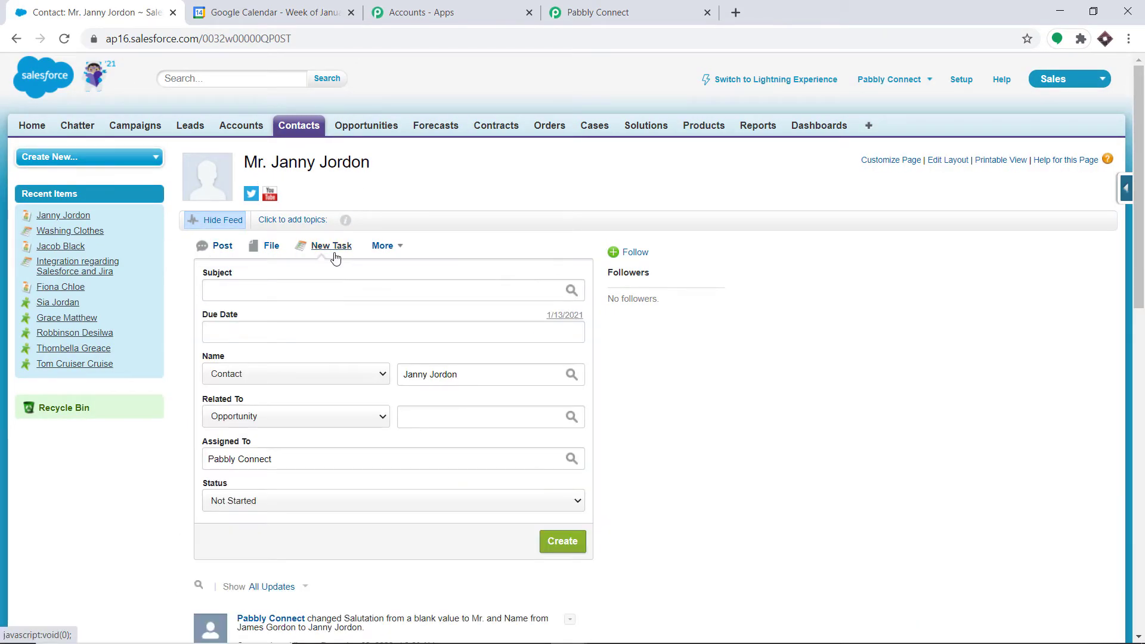
click(261, 289)
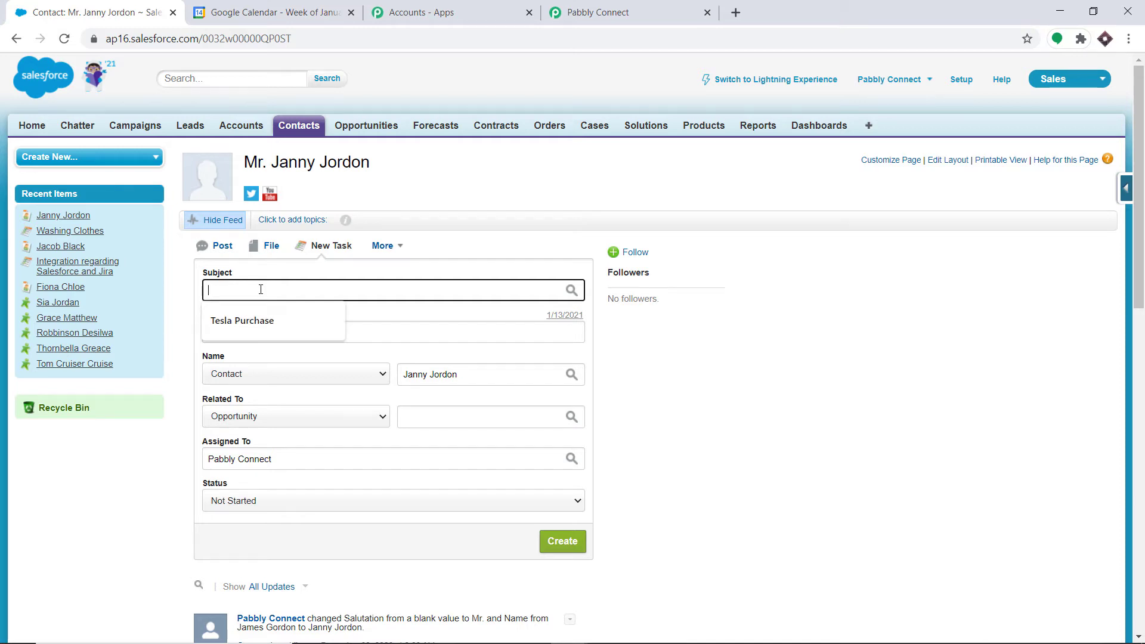
text(Hunting)
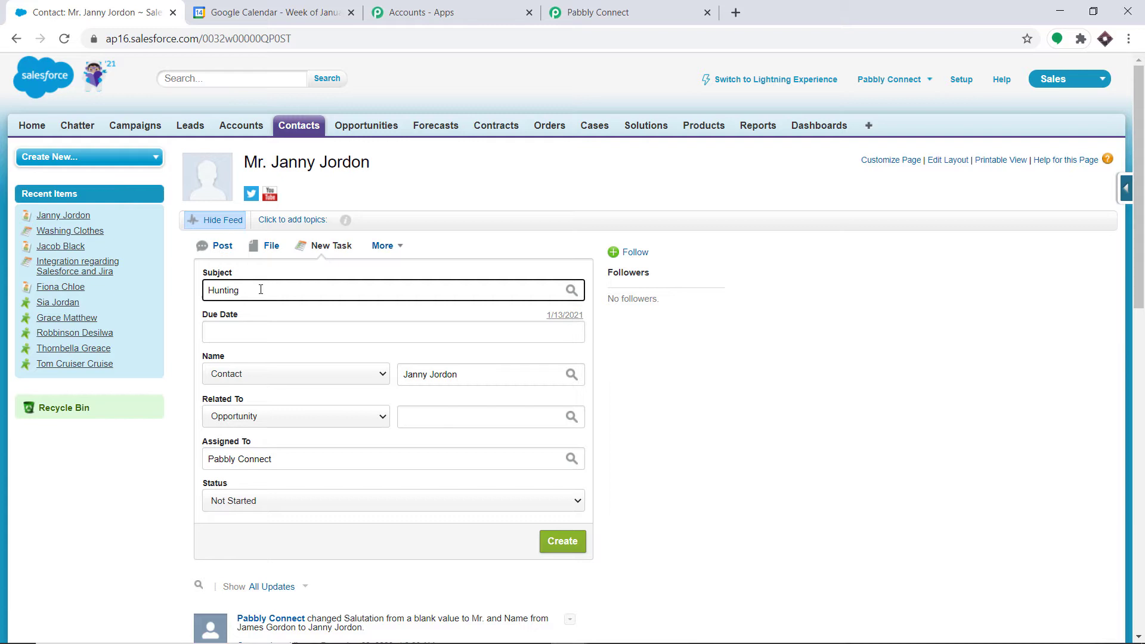
text( Pigs)
click(264, 327)
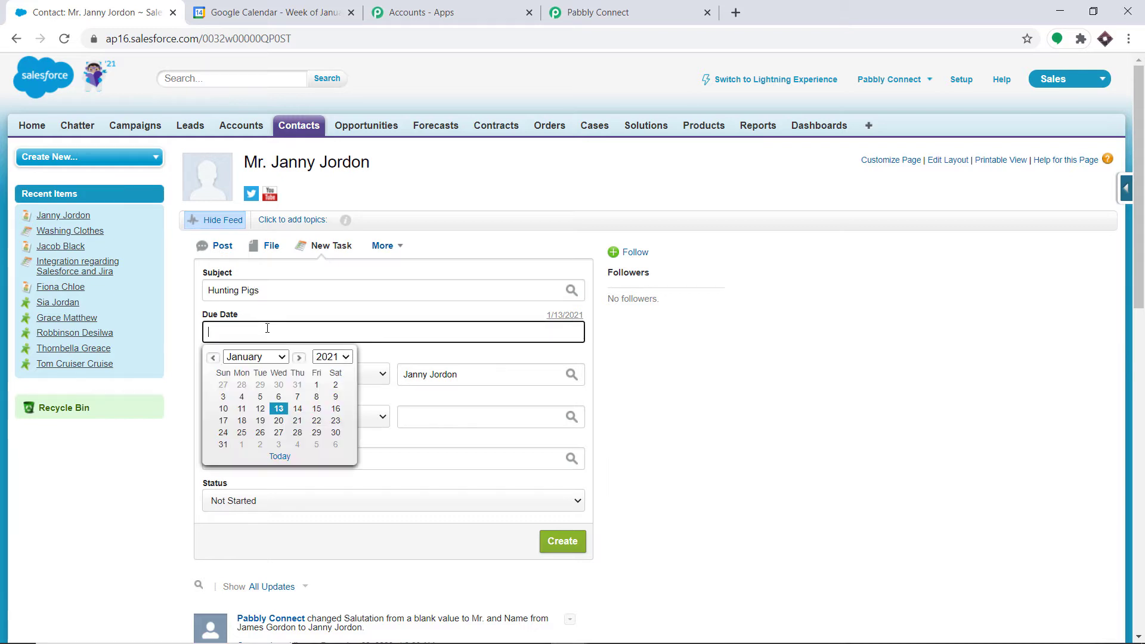
click(336, 421)
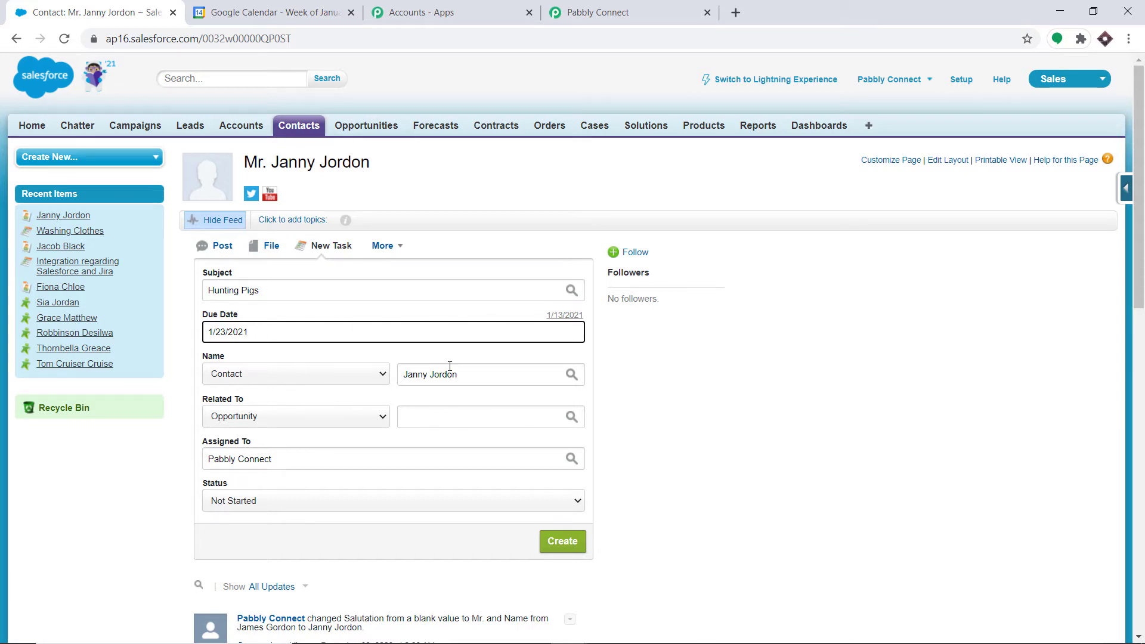
click(562, 541)
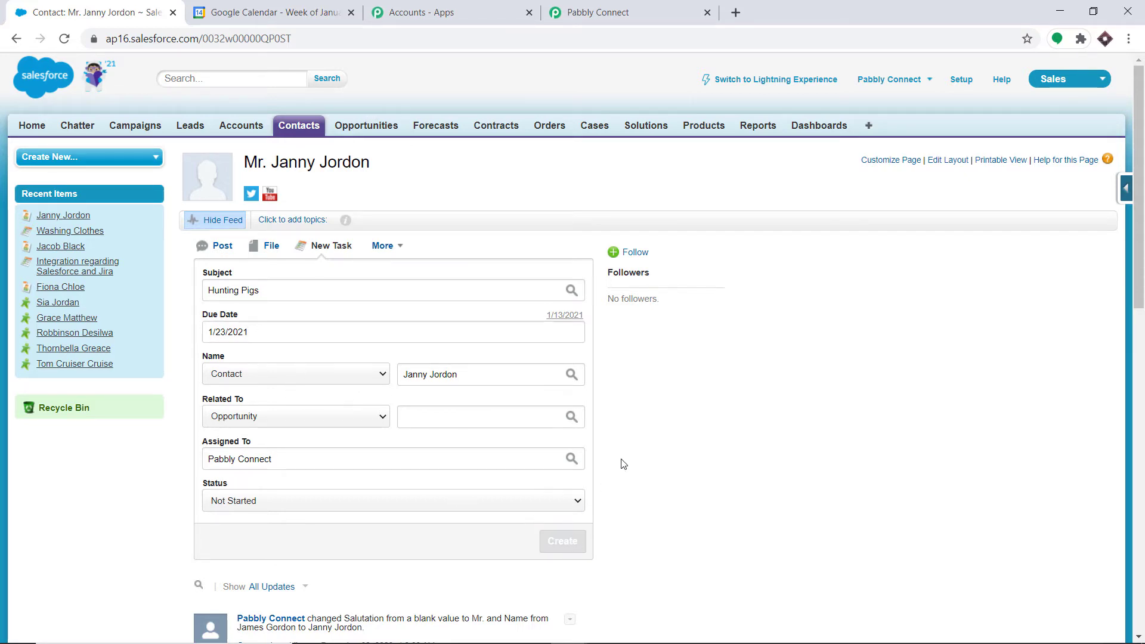
scroll(626, 454, down, 5)
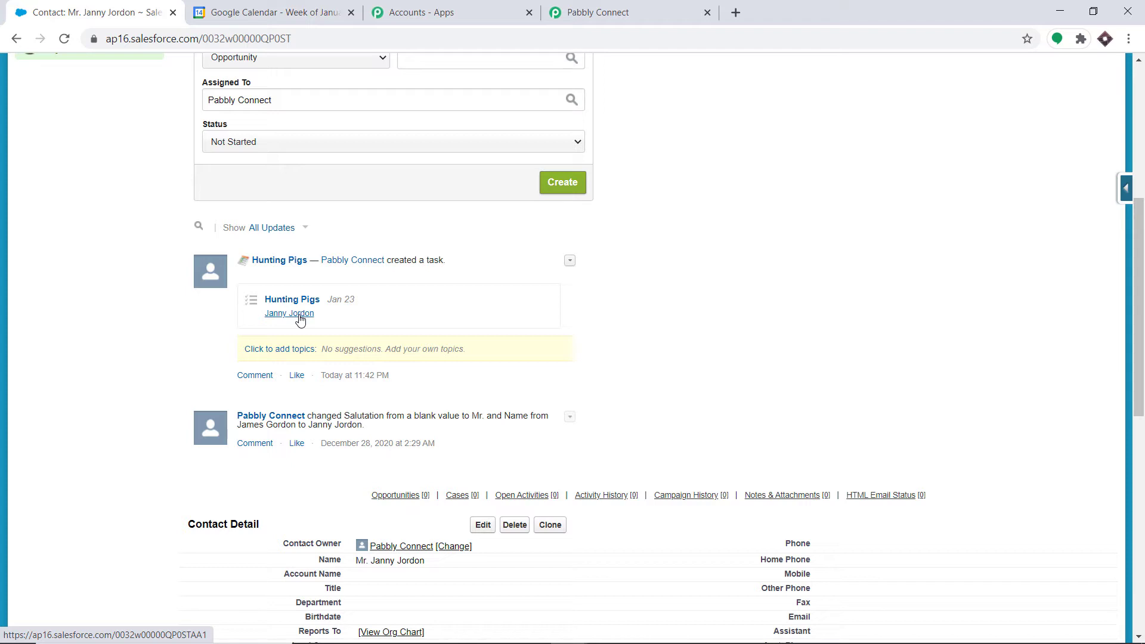
Switch to Pabbly Connect, resend the Salesforce trigger's test request and review the new task's data in the API response
click(588, 6)
scroll(522, 276, down, 10)
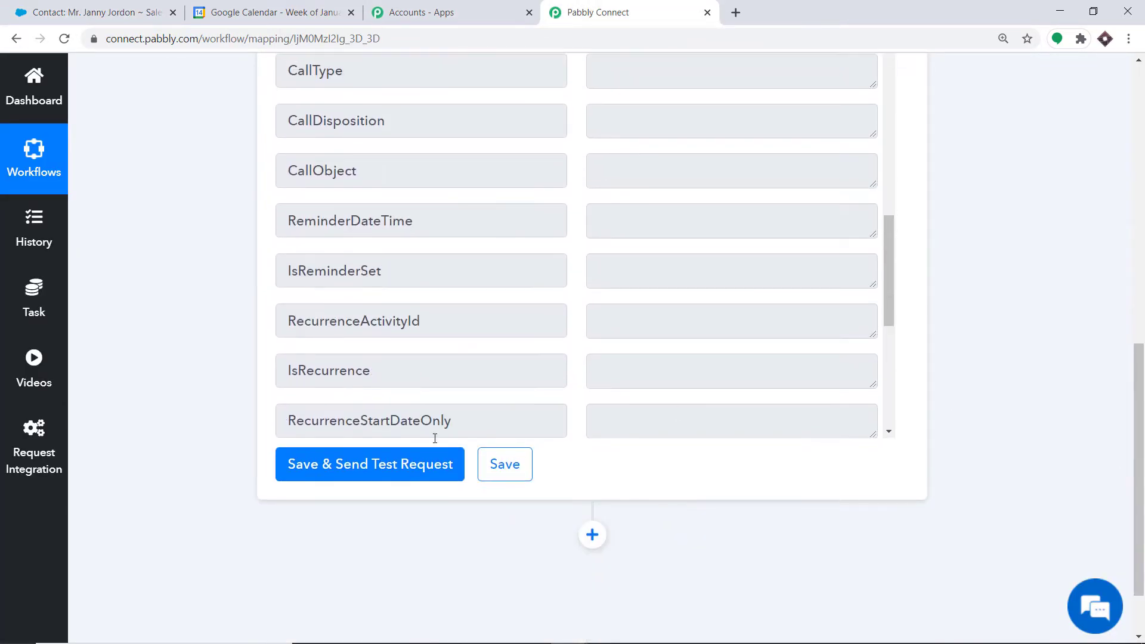
click(324, 467)
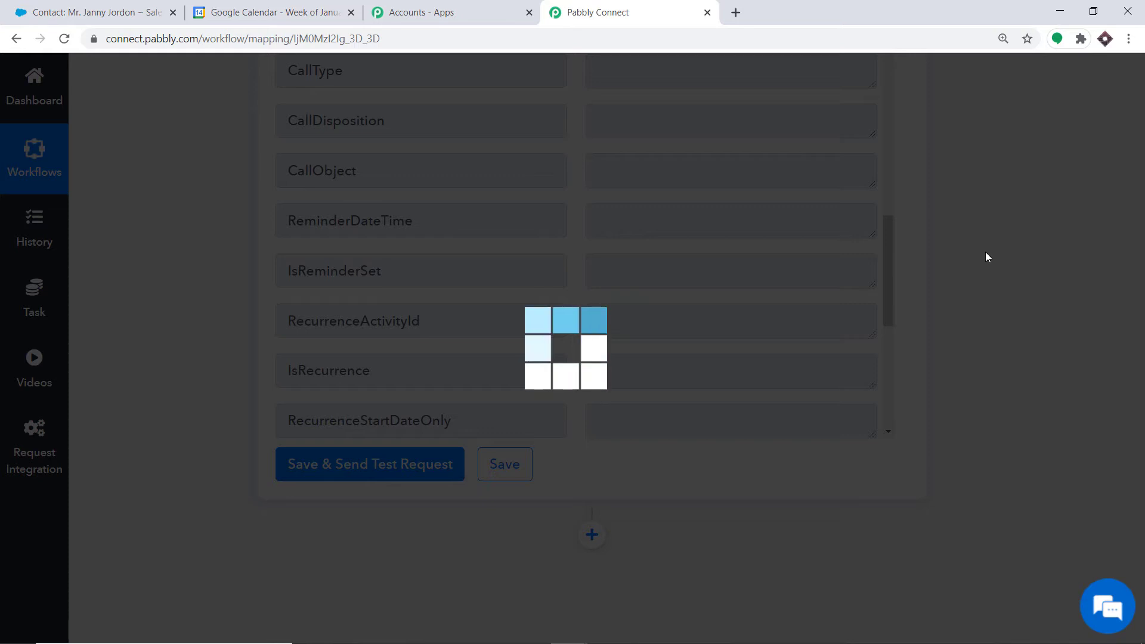
scroll(1144, 295, down, 2)
scroll(724, 376, up, 10)
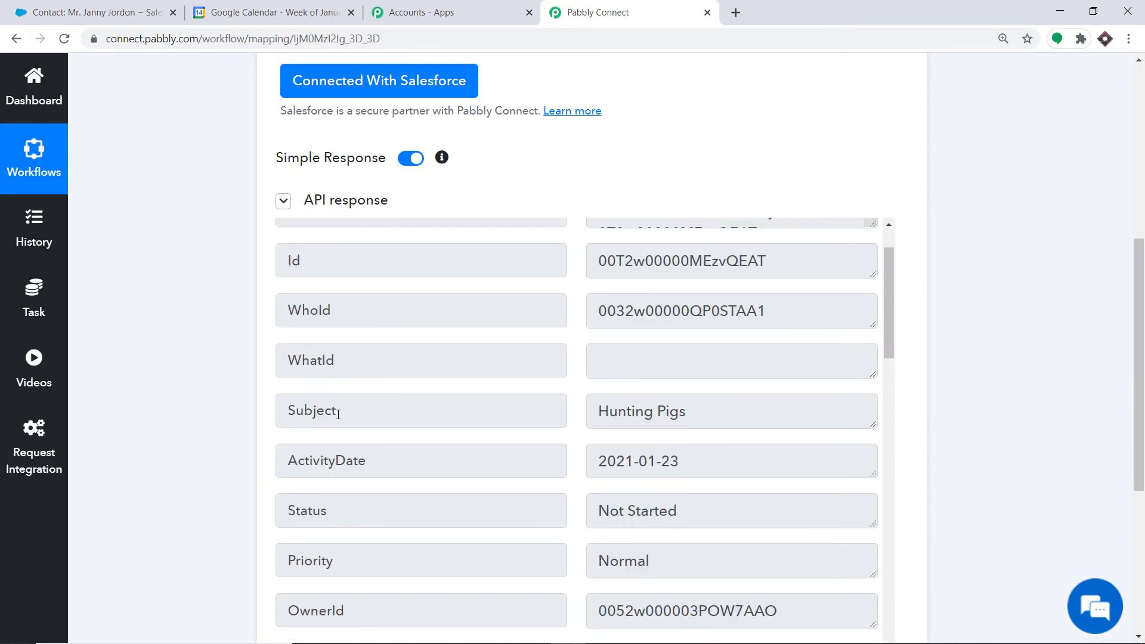
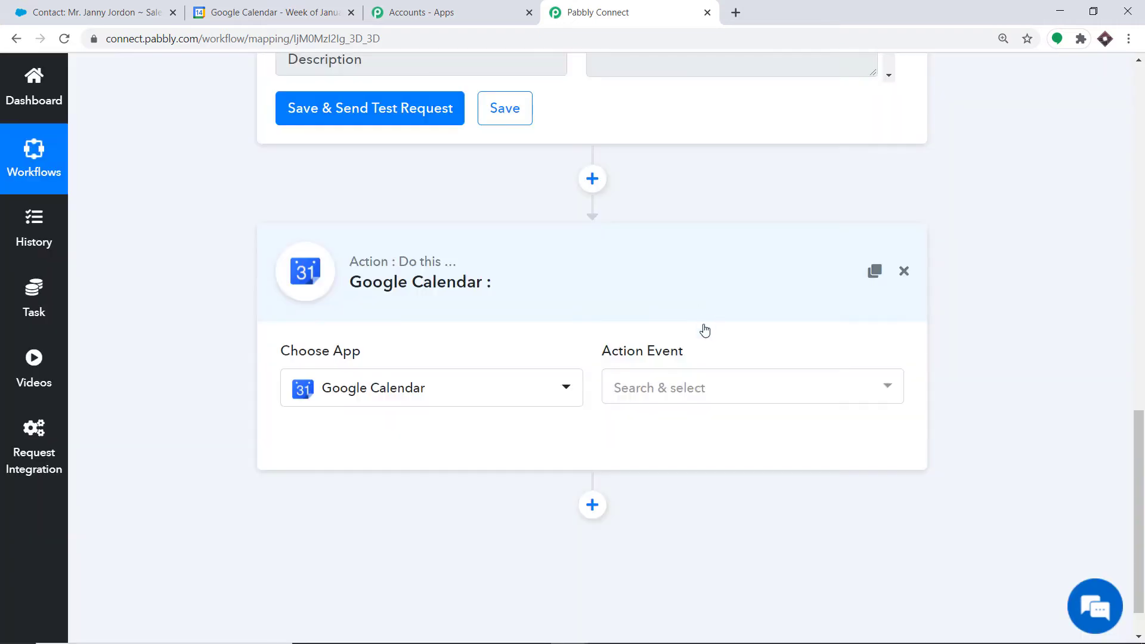
Set the Google Calendar action's event to Create an Event
click(692, 387)
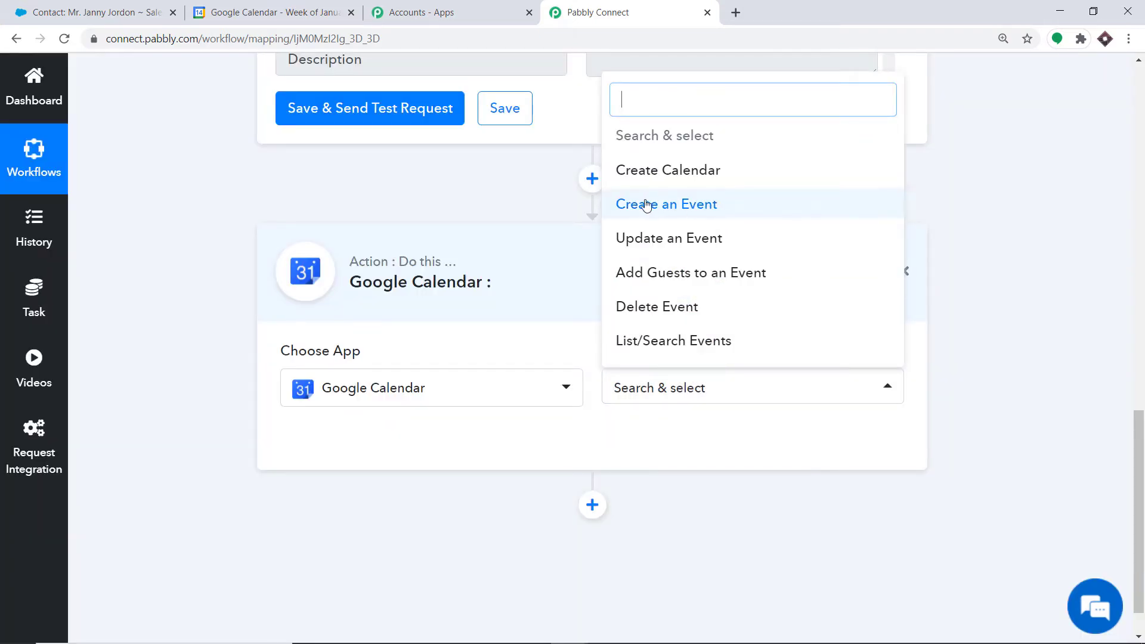
click(681, 206)
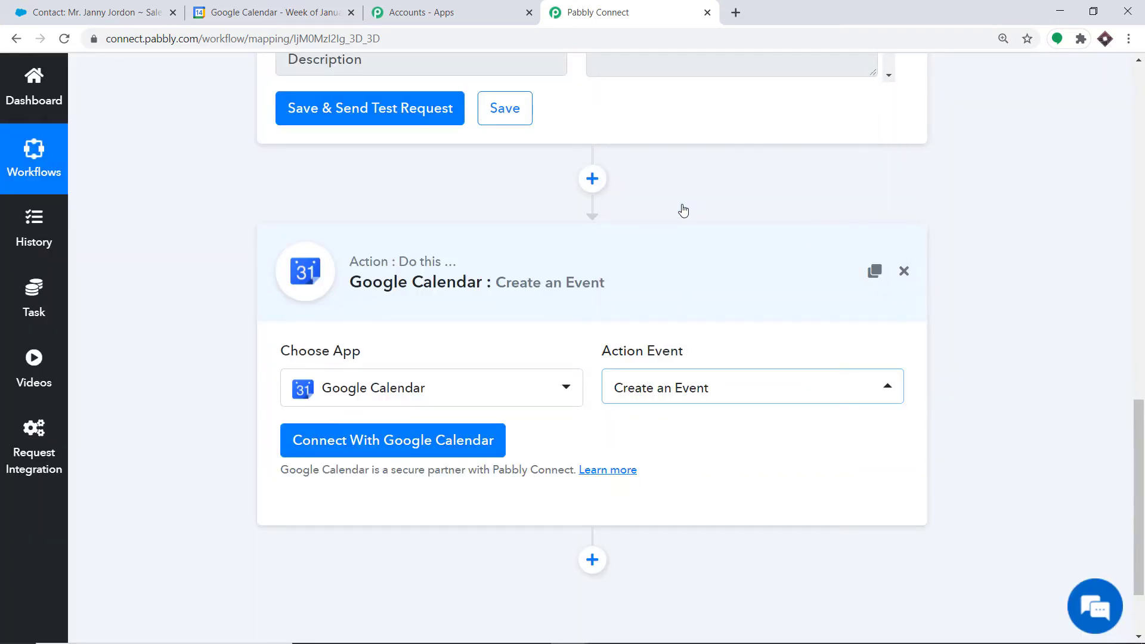
click(689, 397)
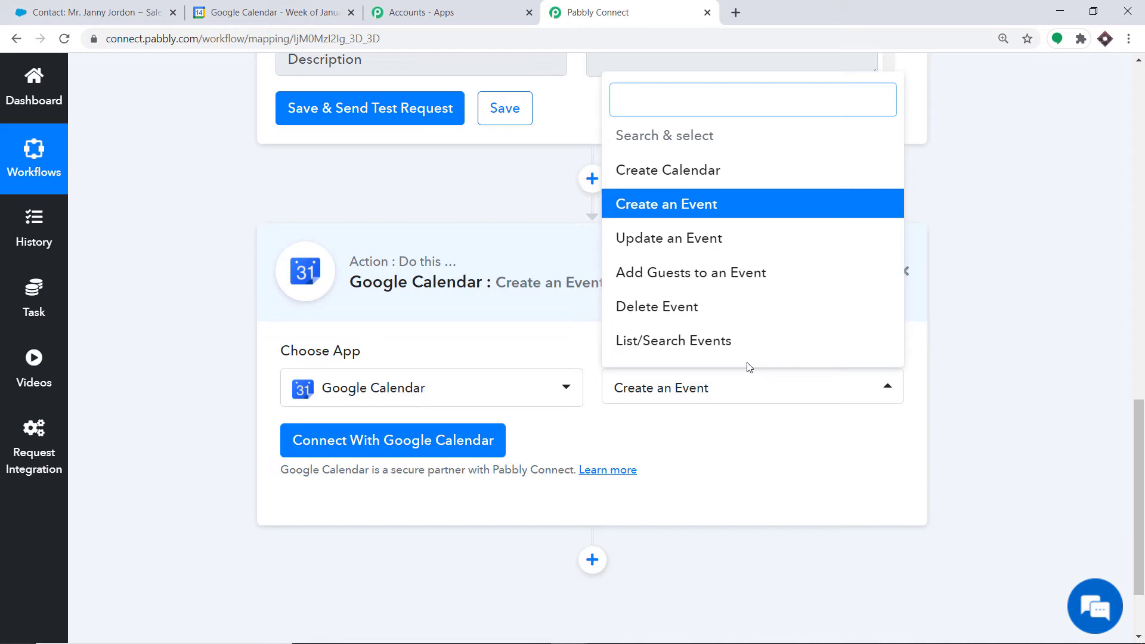
click(666, 448)
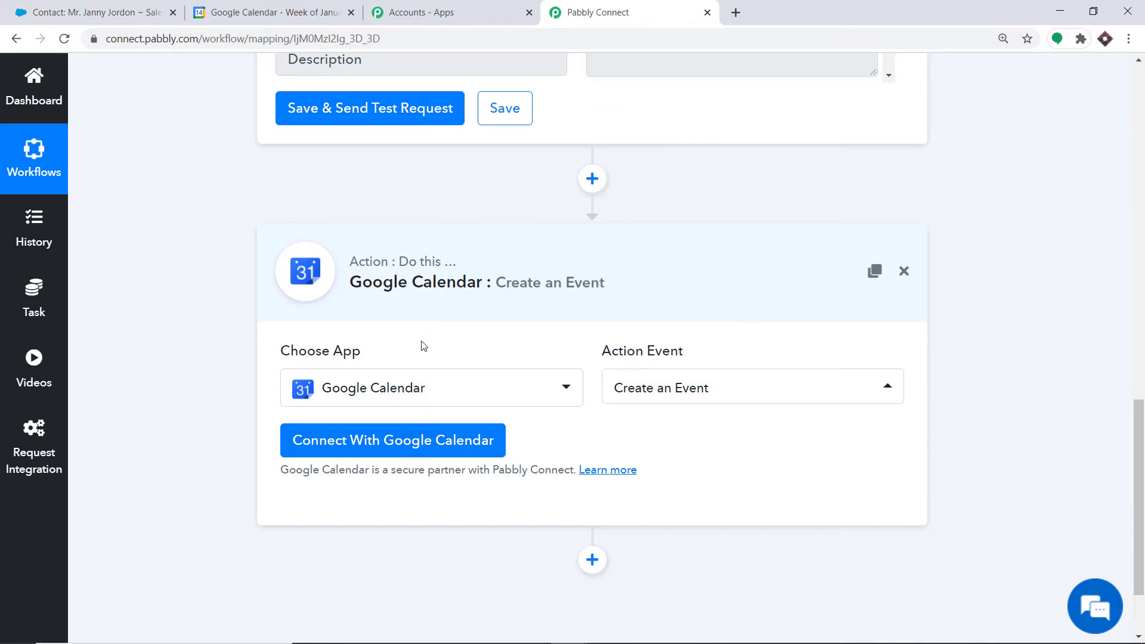
Connect the action to Google Calendar with new credentials, choosing the second listed Google account and allowing Pabbly Connect Calendar access
click(435, 442)
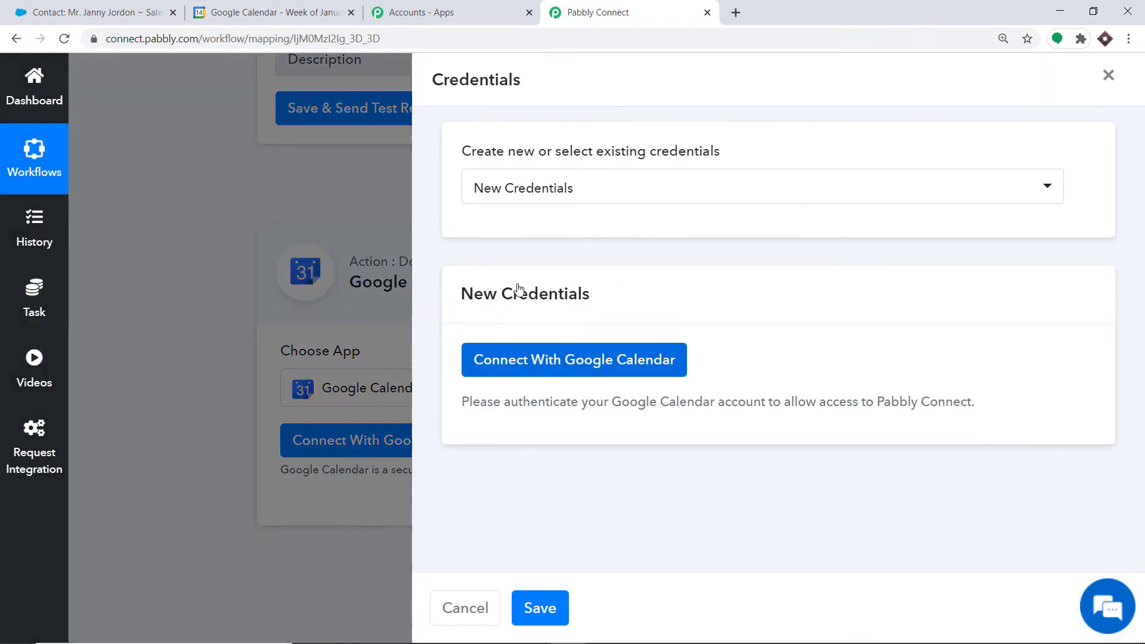
click(537, 374)
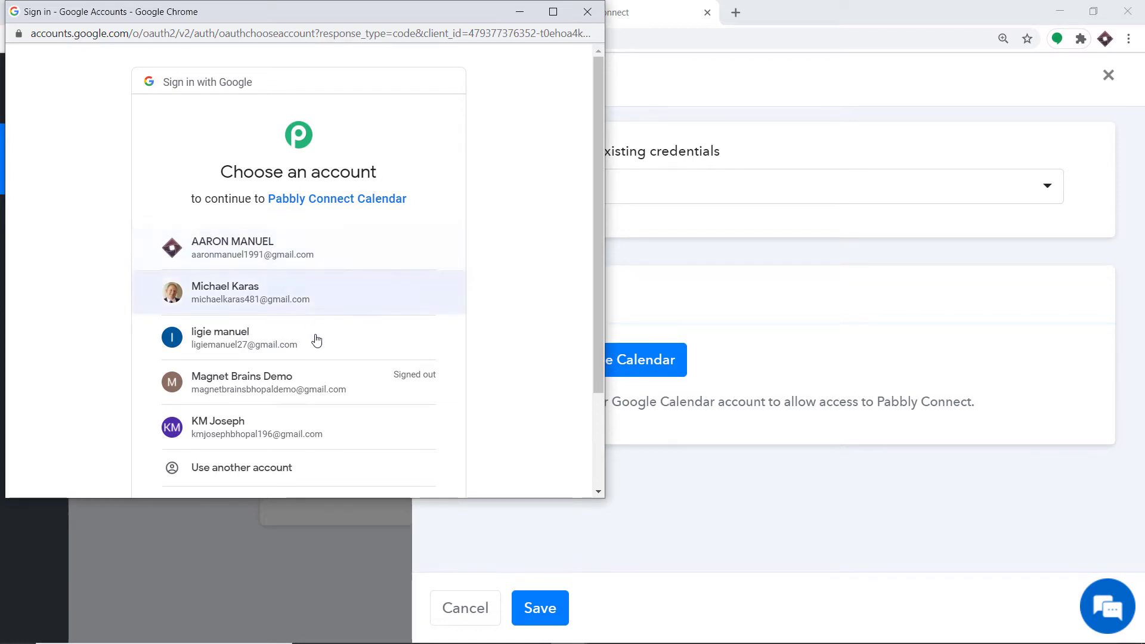
drag(291, 18, 762, 72)
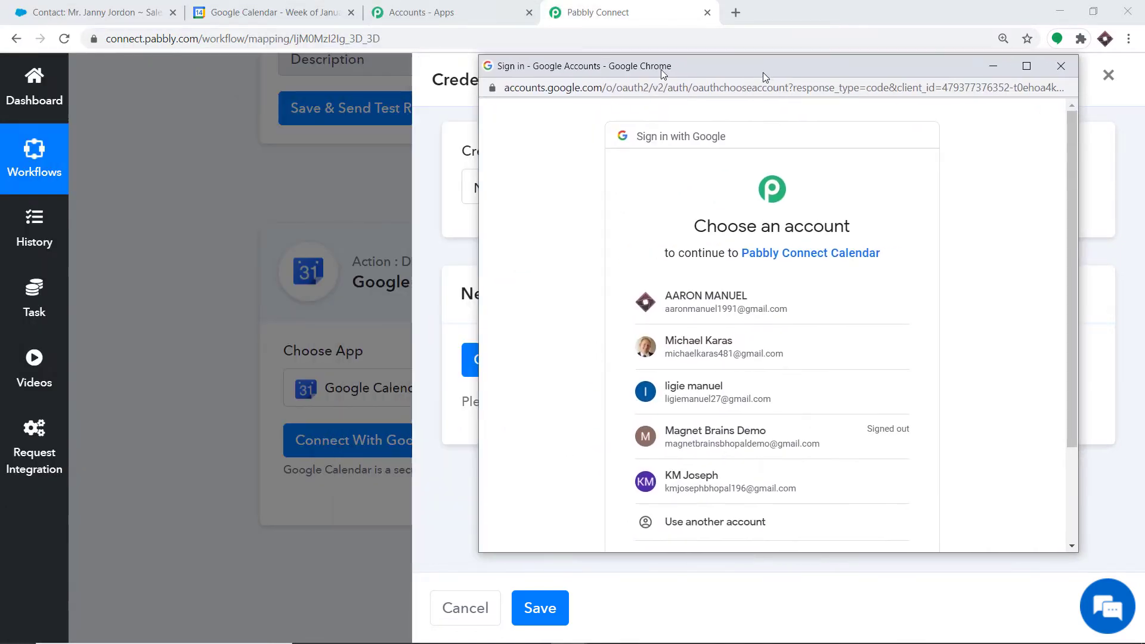
click(705, 351)
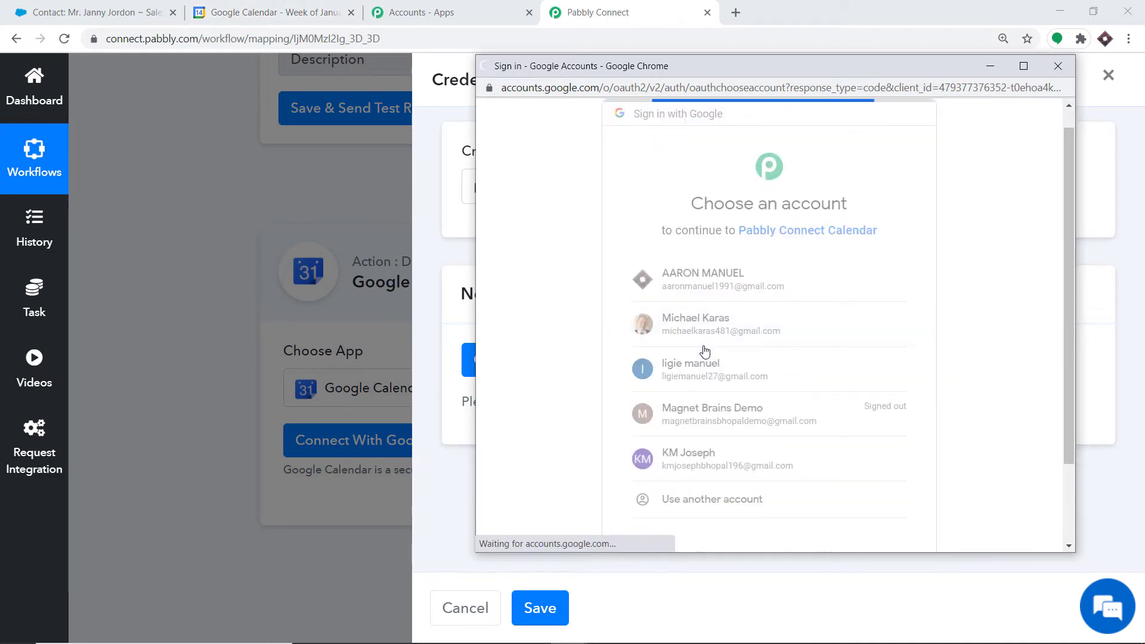
scroll(728, 307, down, 2)
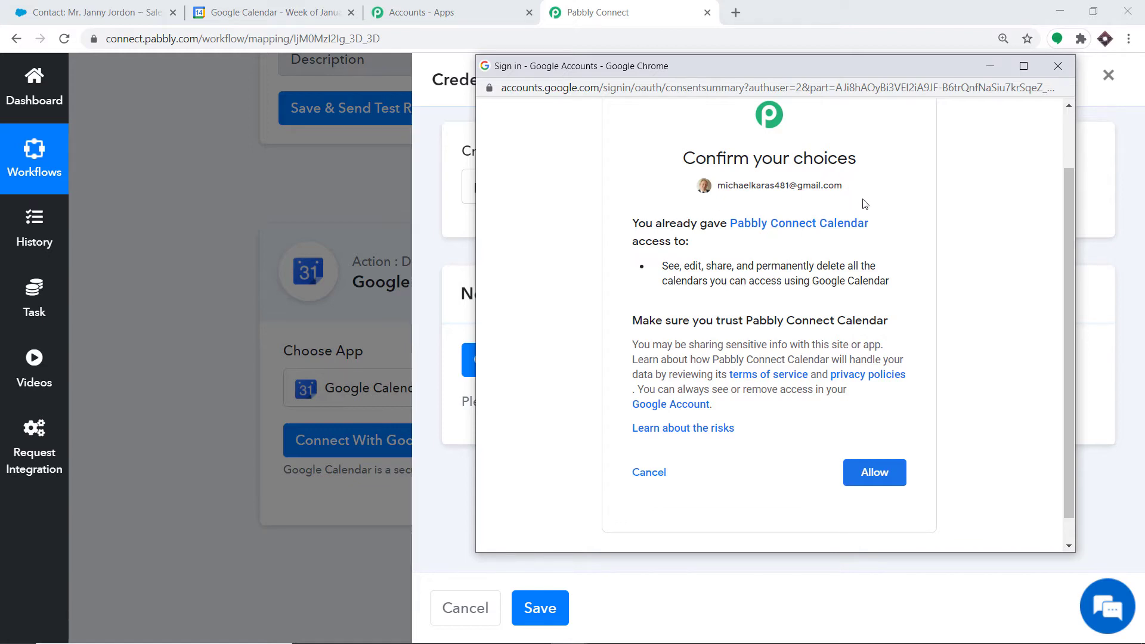
click(862, 475)
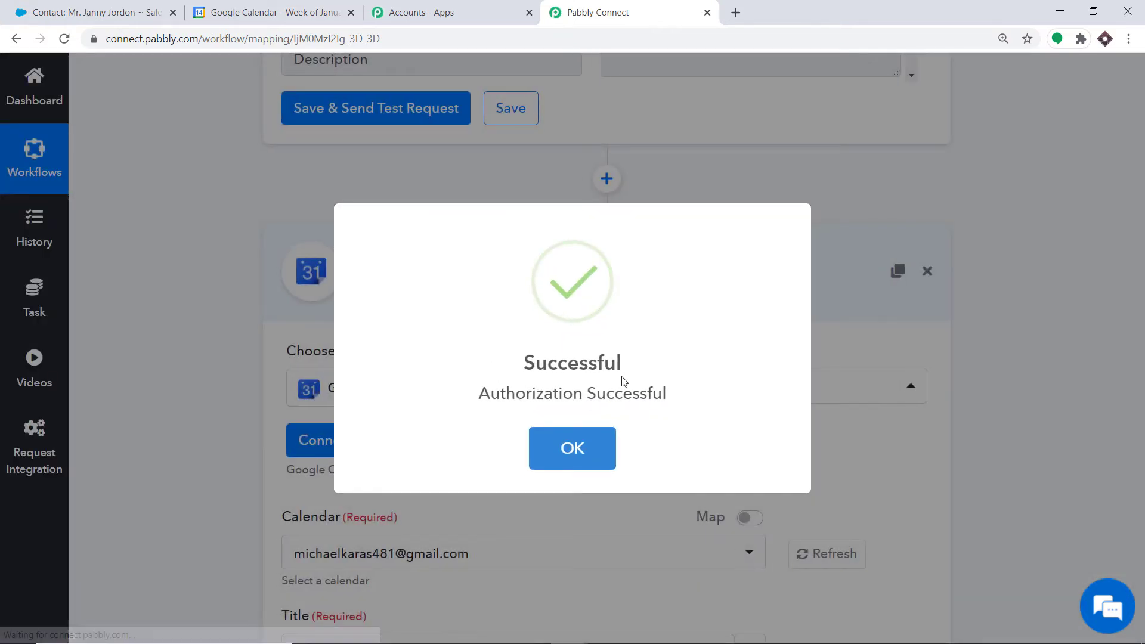
click(569, 449)
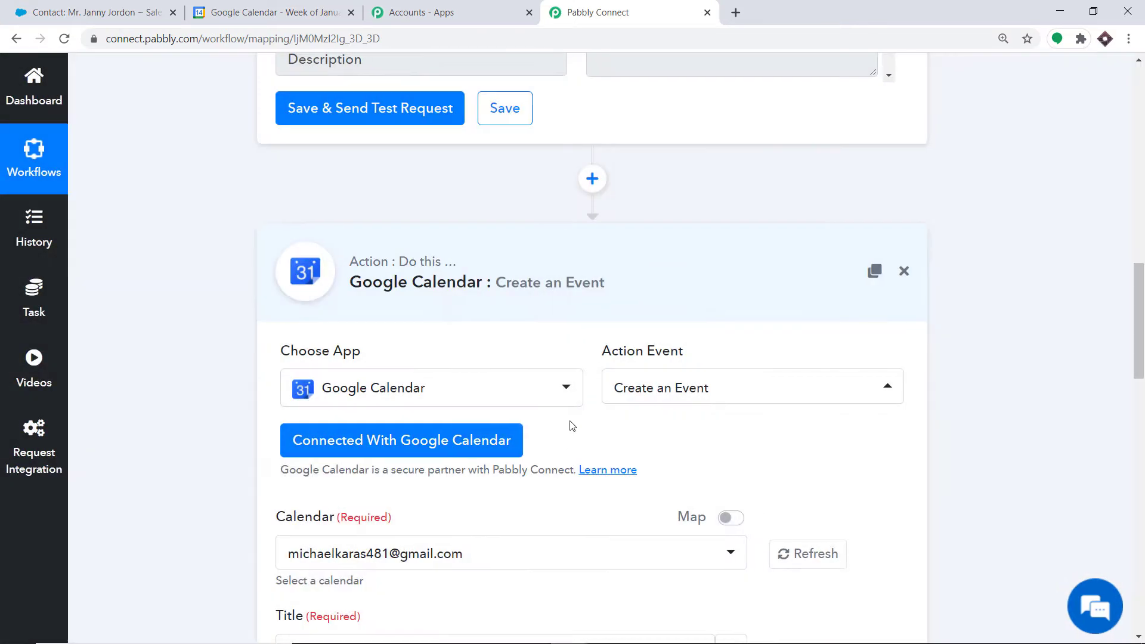
Examine the Google Calendar event fields and the example formats given for Start Date Time and End Date Time
scroll(562, 367, down, 3)
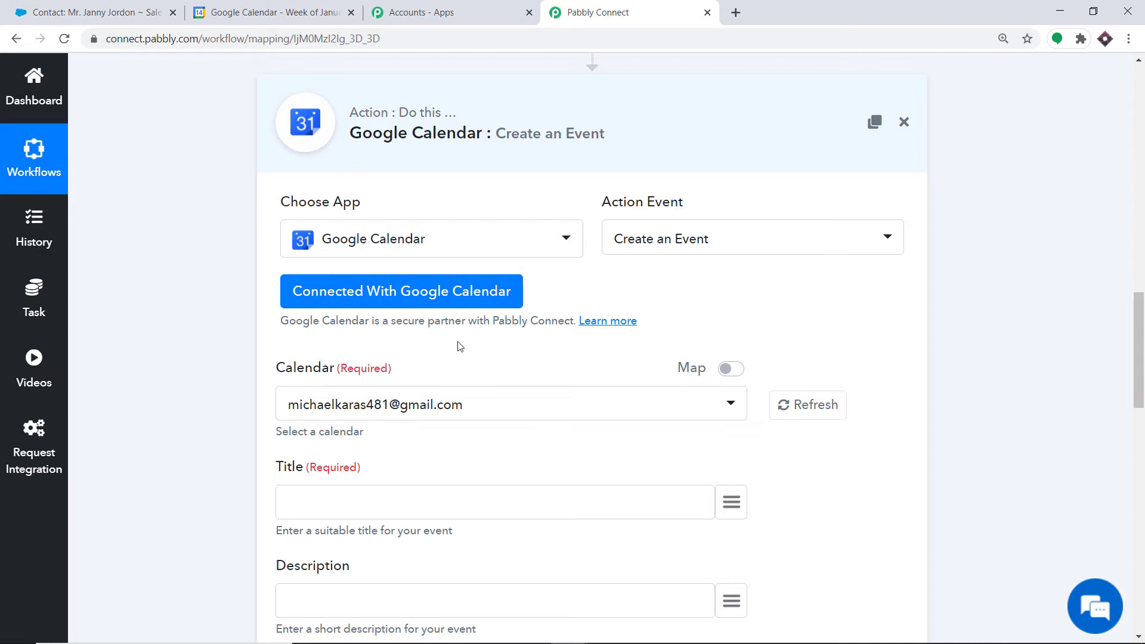
scroll(471, 351, down, 2)
scroll(530, 340, down, 2)
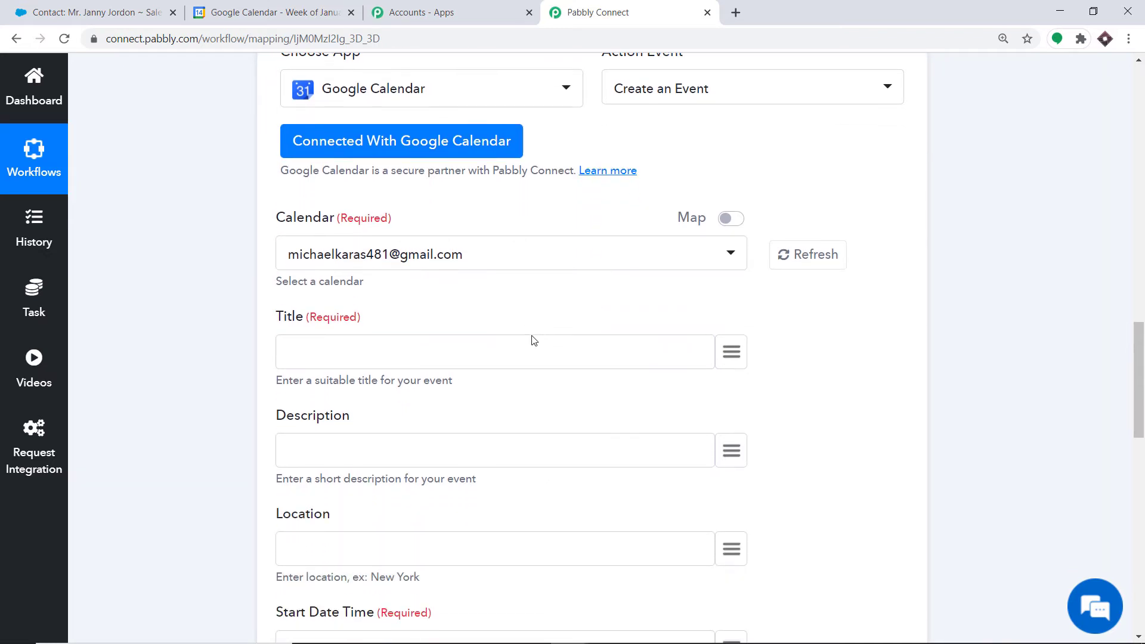
scroll(533, 340, down, 4)
scroll(521, 342, down, 3)
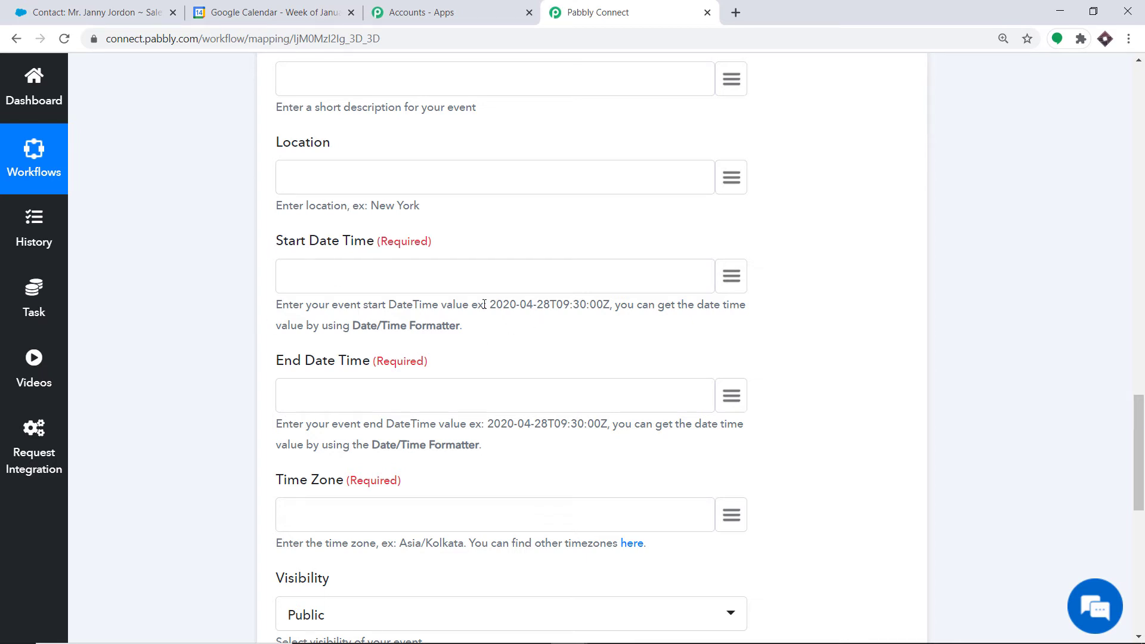
drag(489, 306, 612, 306)
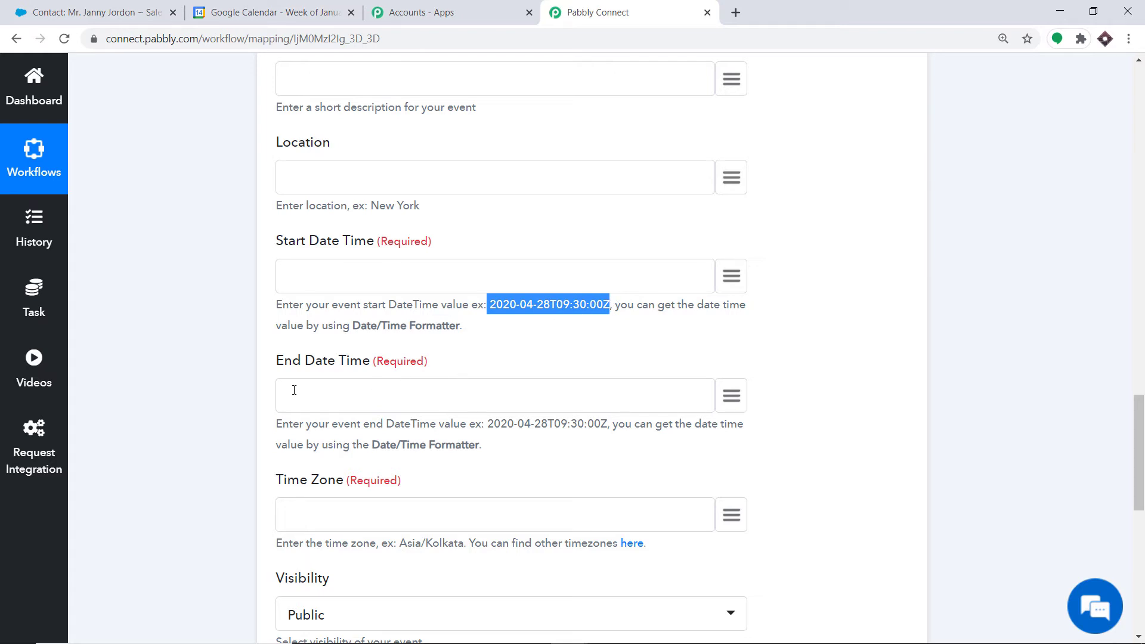
drag(489, 424, 606, 419)
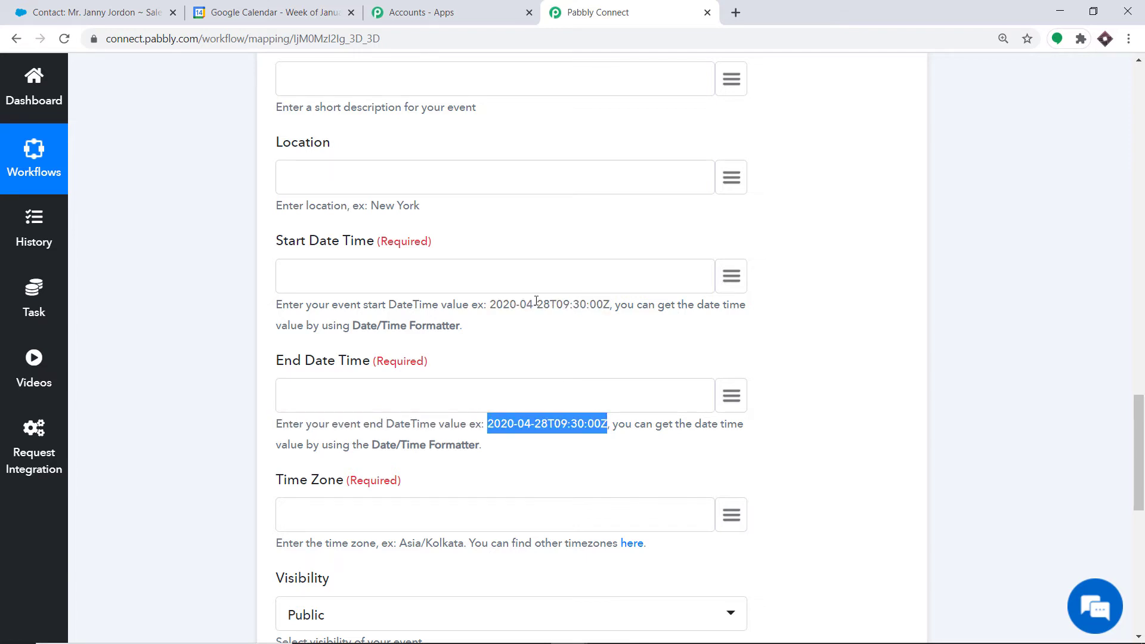
Check the date fields in the Salesforce API response, comparing the formats of ActivityDate and CreatedDate
click(1139, 286)
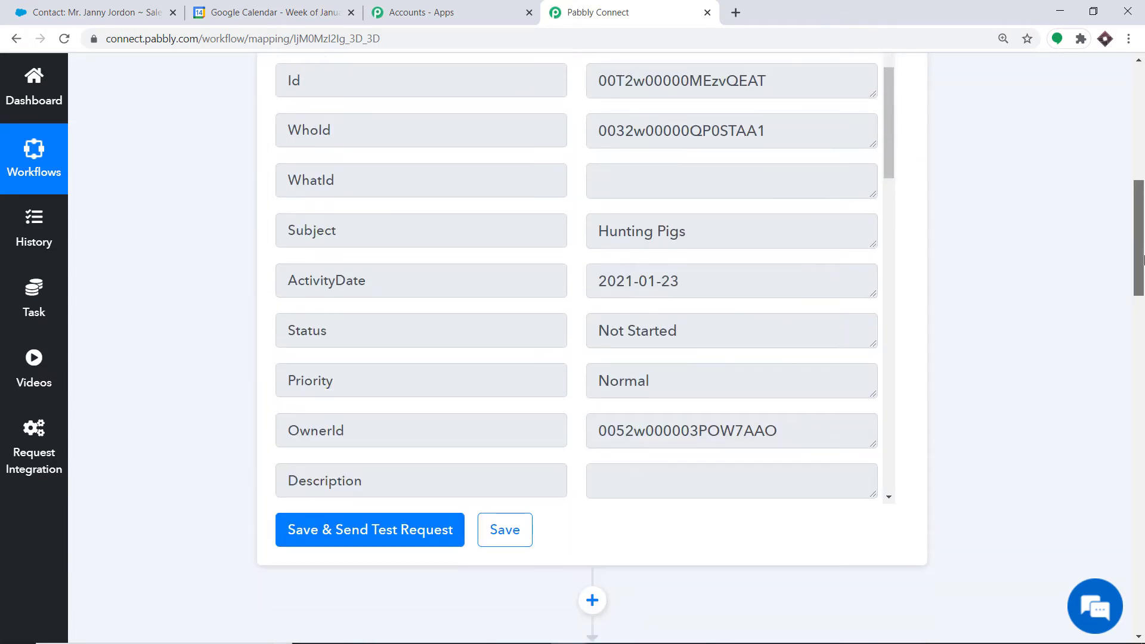
scroll(704, 289, up, 2)
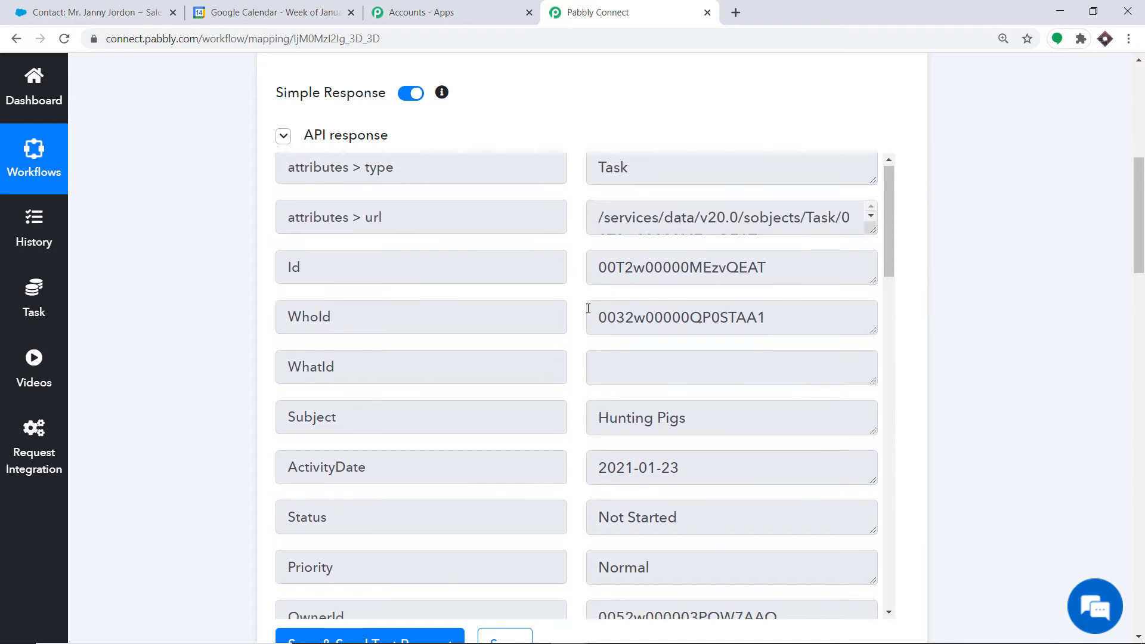
scroll(587, 313, down, 4)
scroll(595, 332, down, 5)
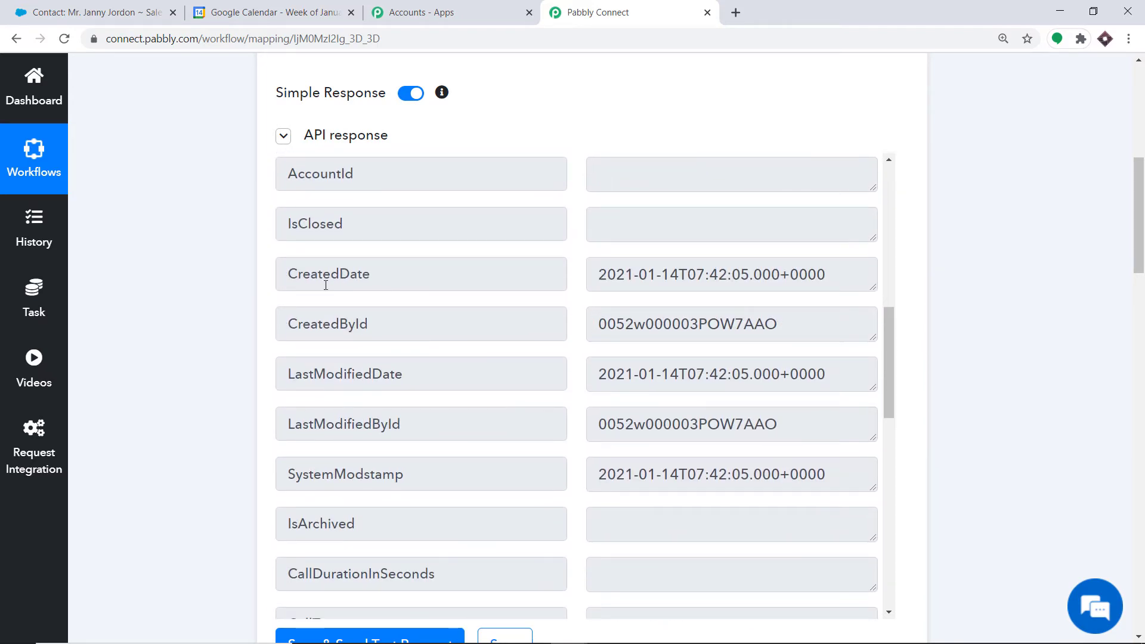
scroll(818, 274, down, 1)
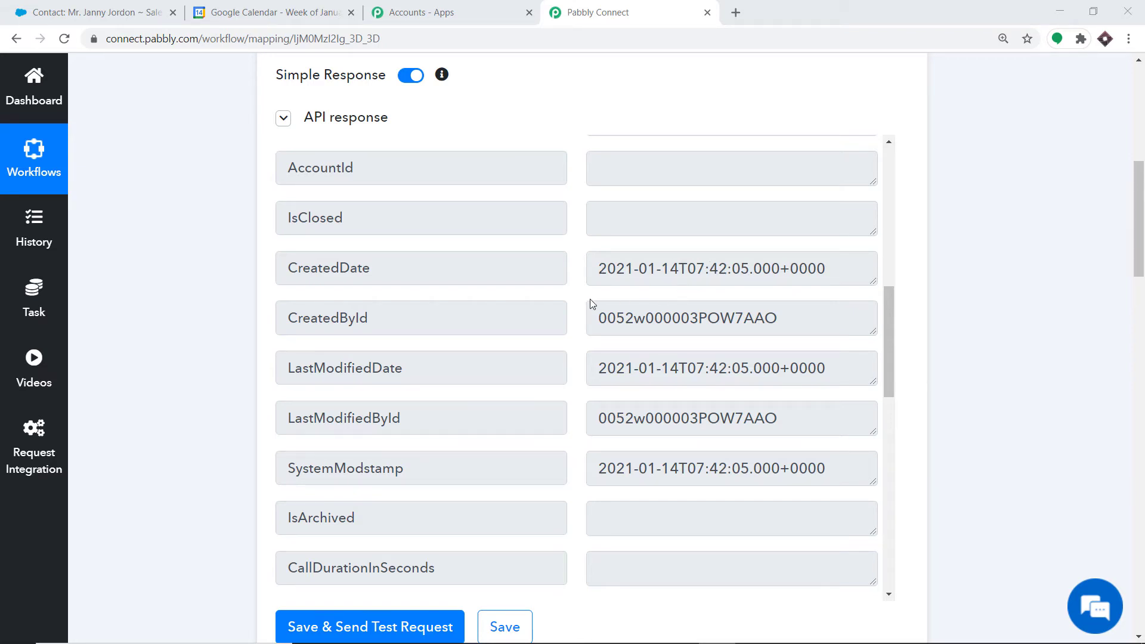
scroll(592, 304, up, 5)
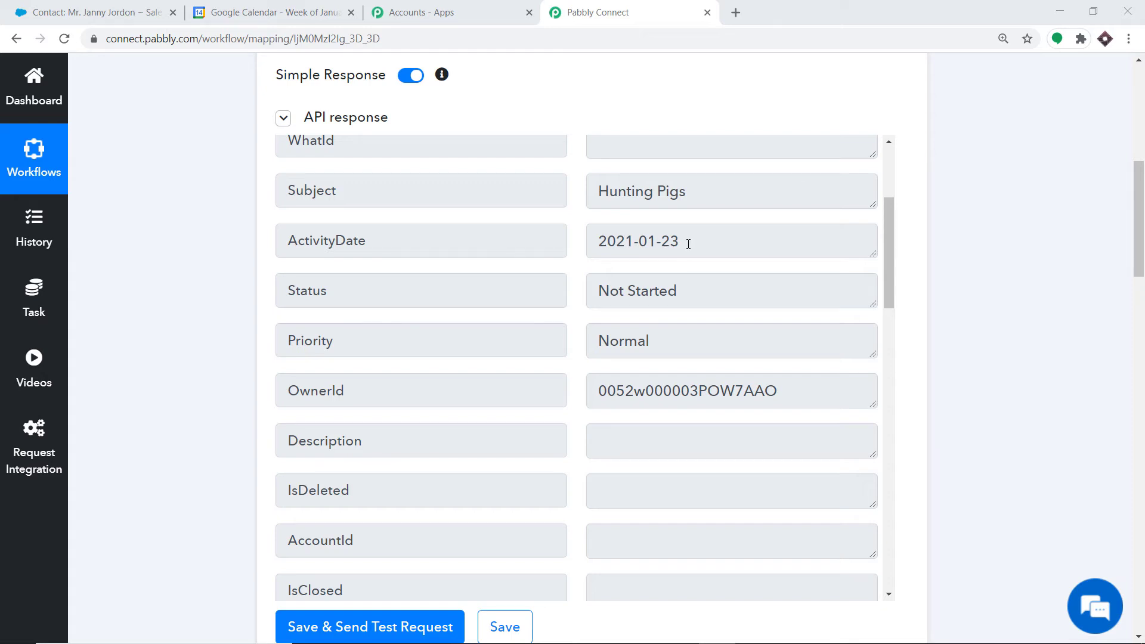
scroll(670, 257, down, 3)
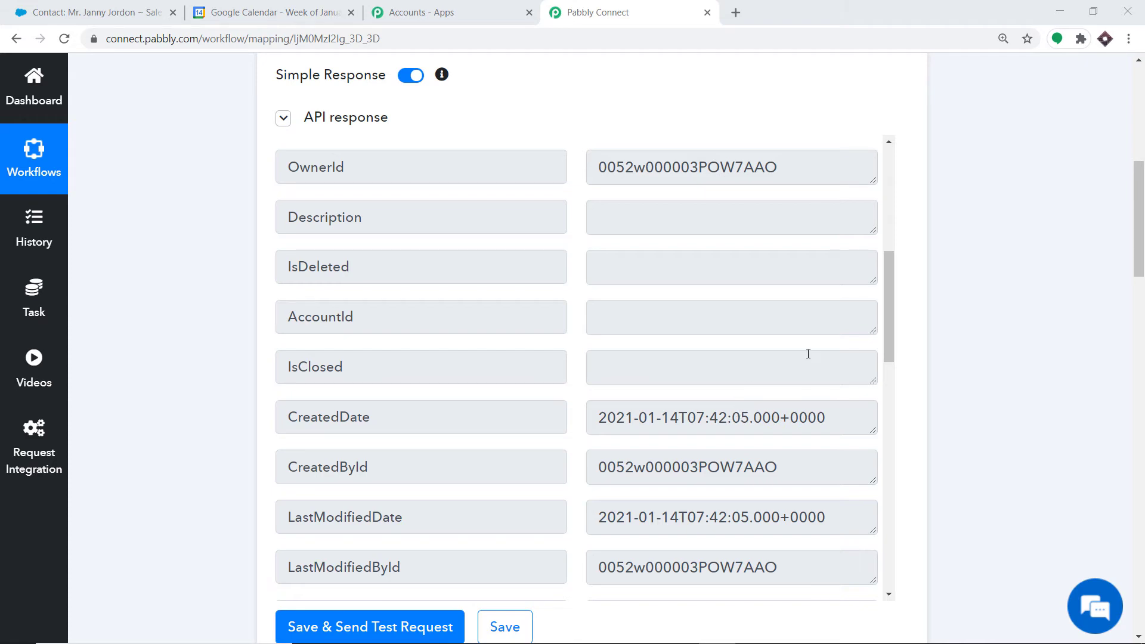
Insert a new action step between the Salesforce trigger and the Google Calendar action
drag(1140, 221, 1140, 373)
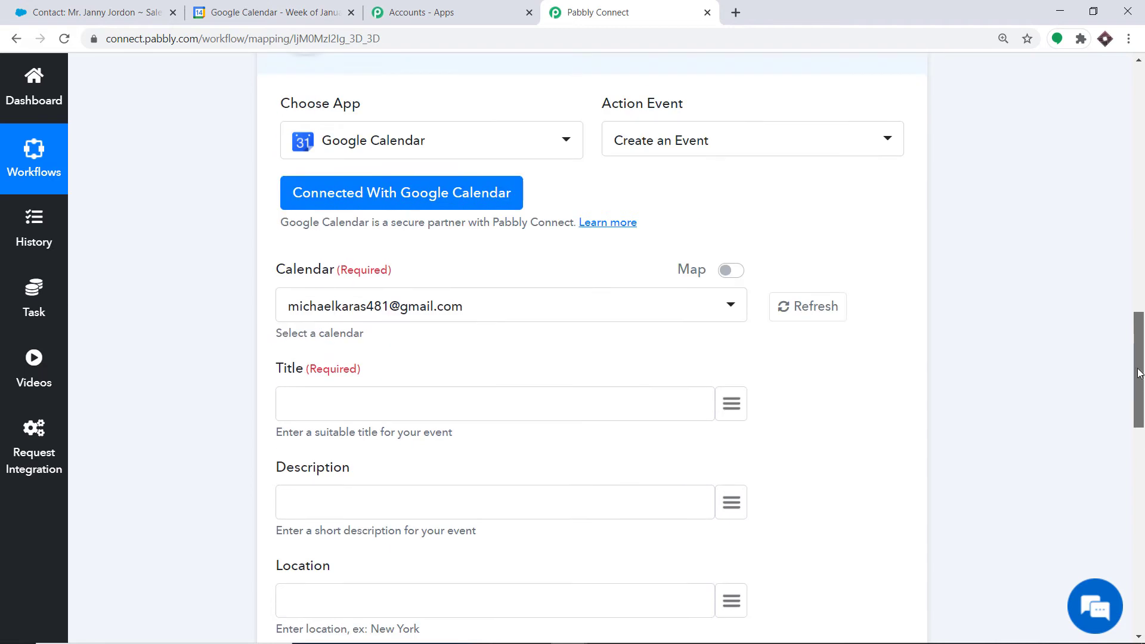
scroll(1139, 373, up, 5)
click(592, 205)
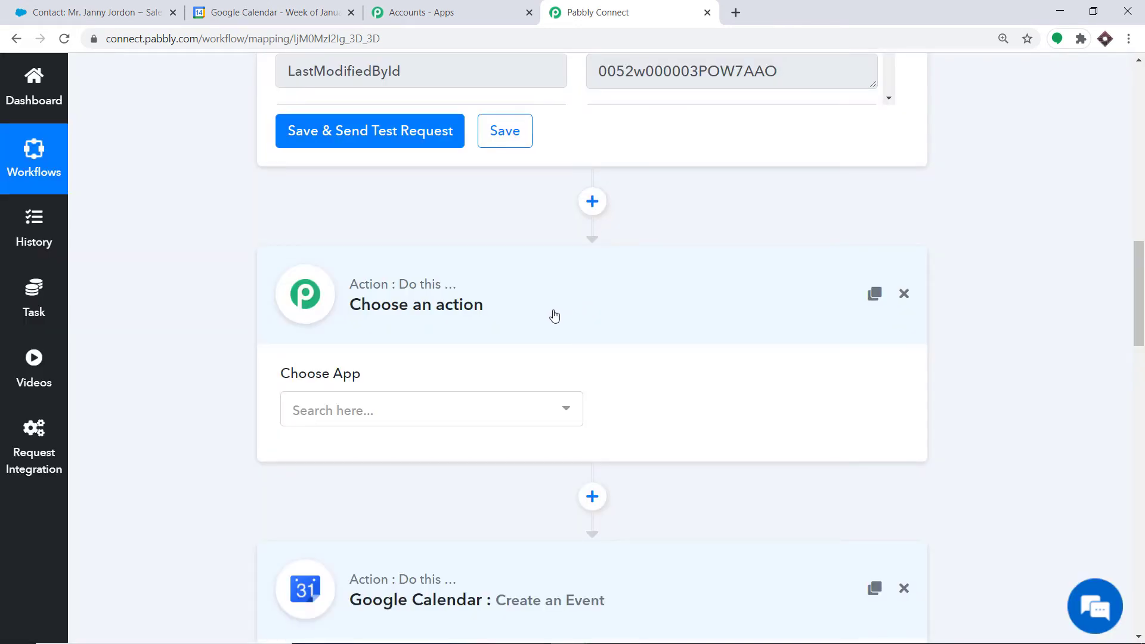
Set the new action to Date/Time Formatter with the Format Date Only event and connect it
click(414, 420)
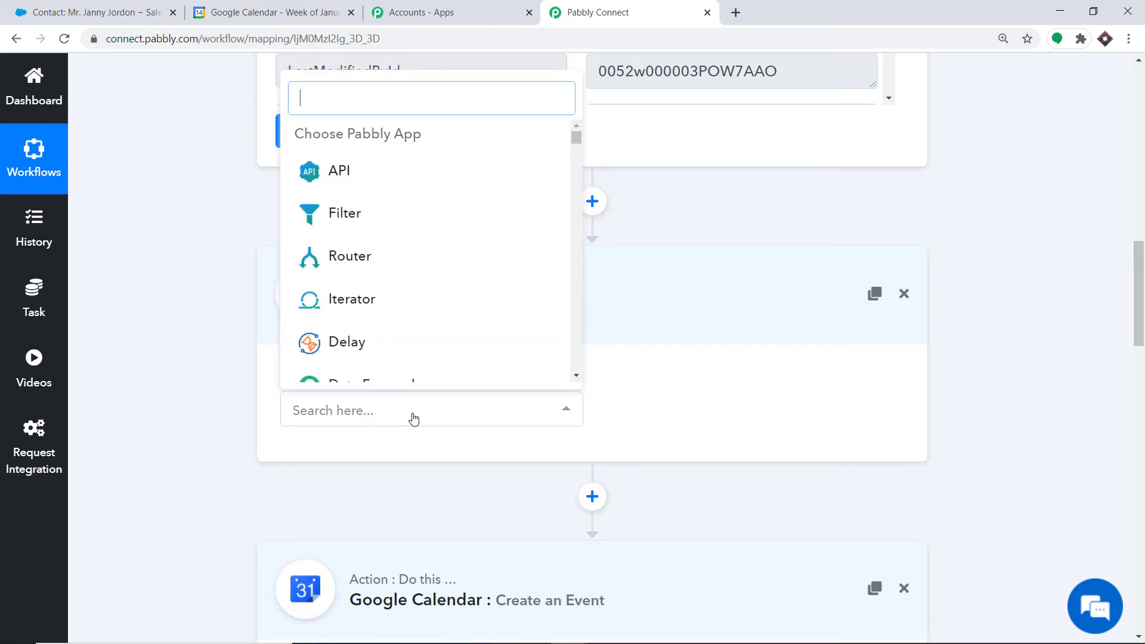
text(date)
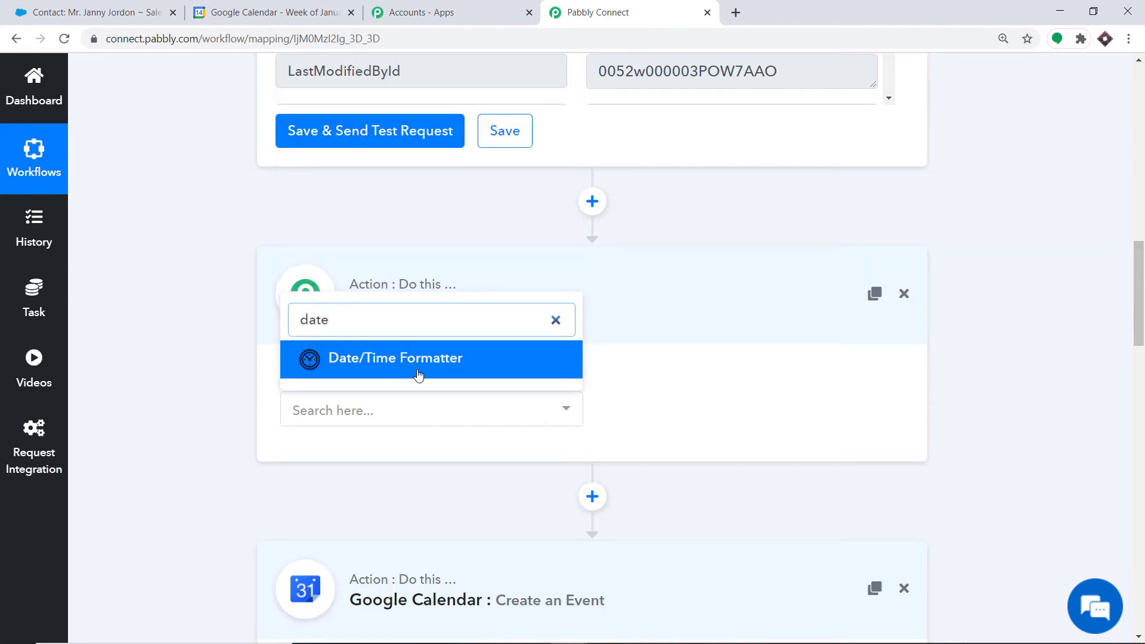
click(418, 370)
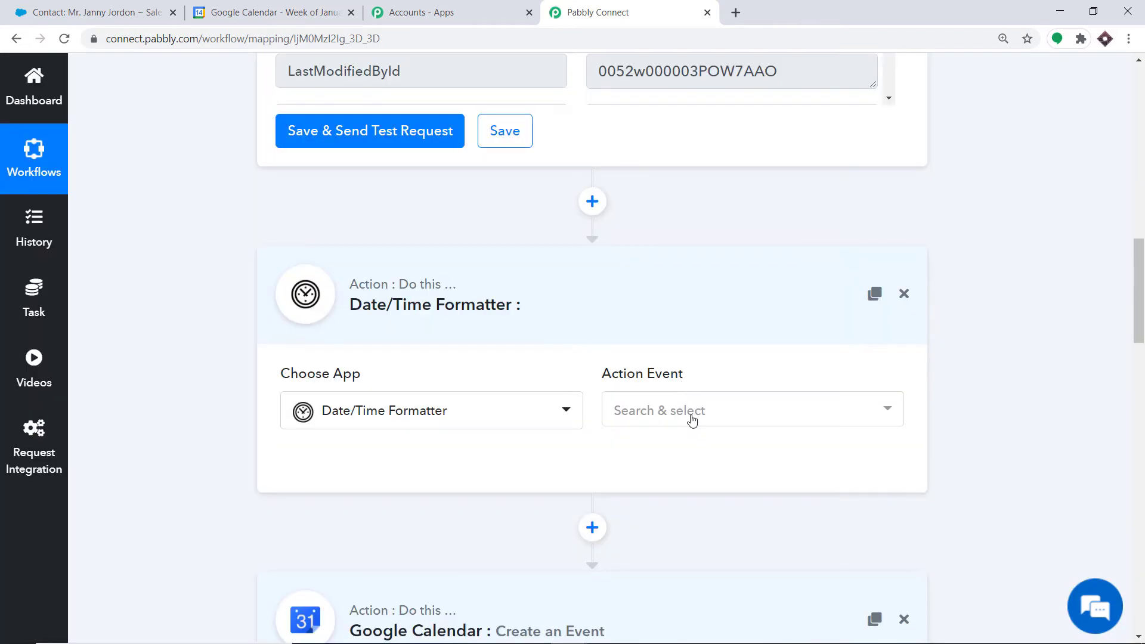
click(692, 418)
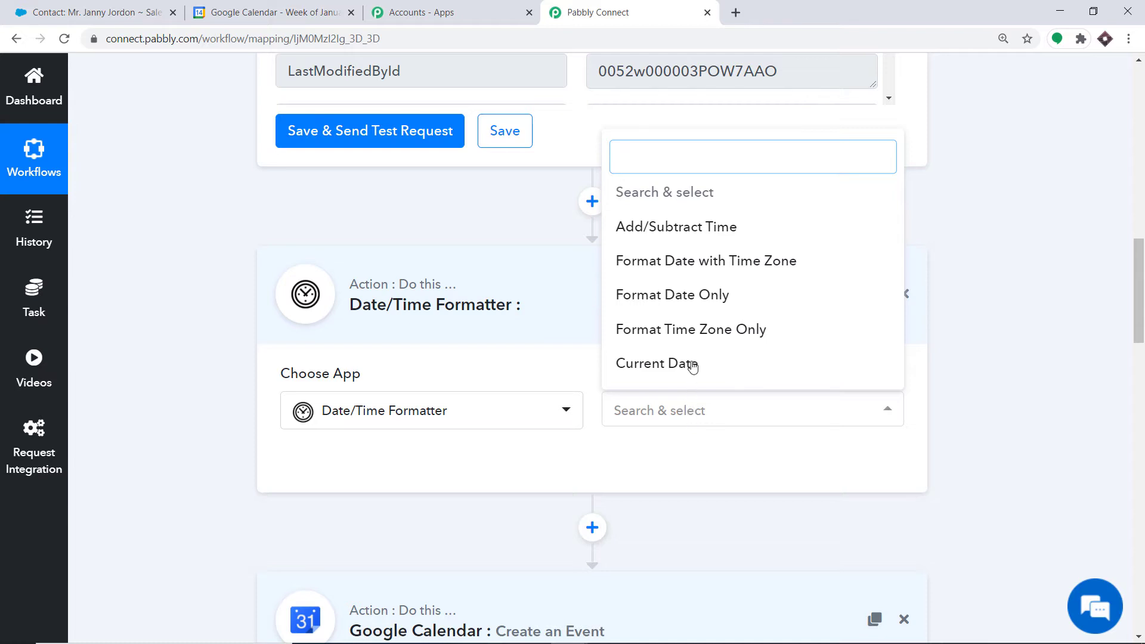
click(676, 297)
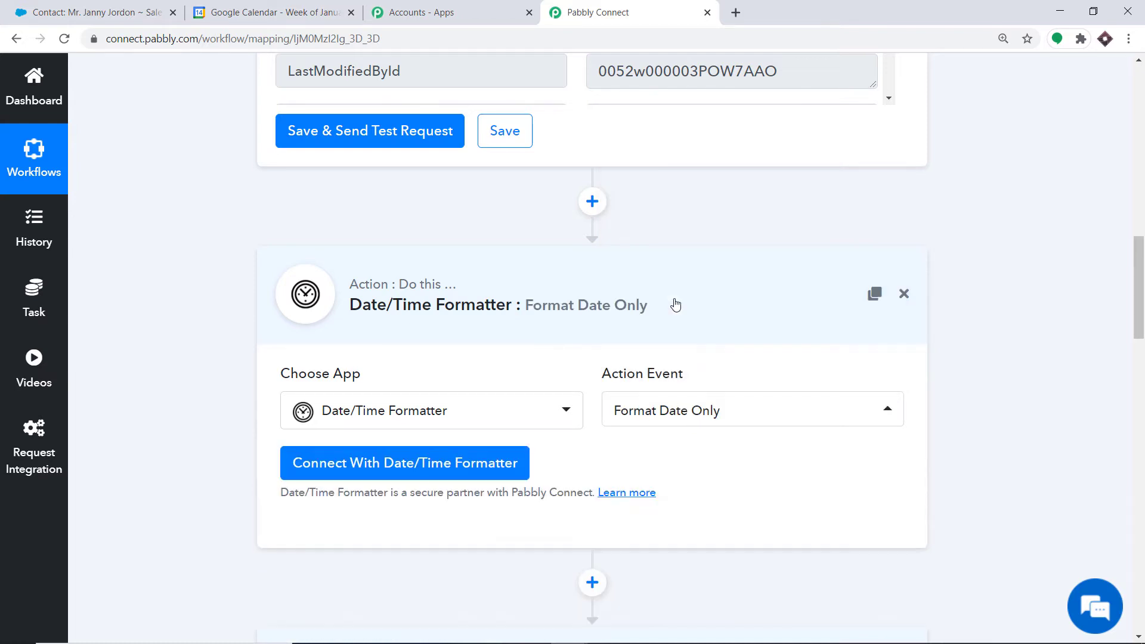
click(334, 463)
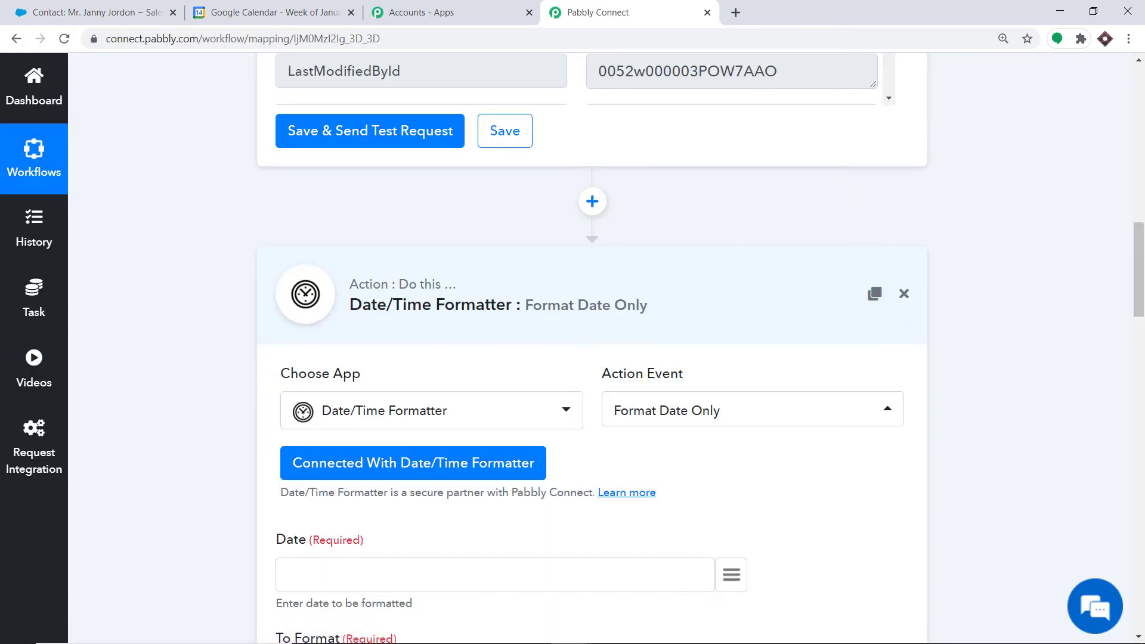
Map the Salesforce trigger's ActivityDate into the Date field of the Date/Time Formatter action
scroll(825, 216, down, 6)
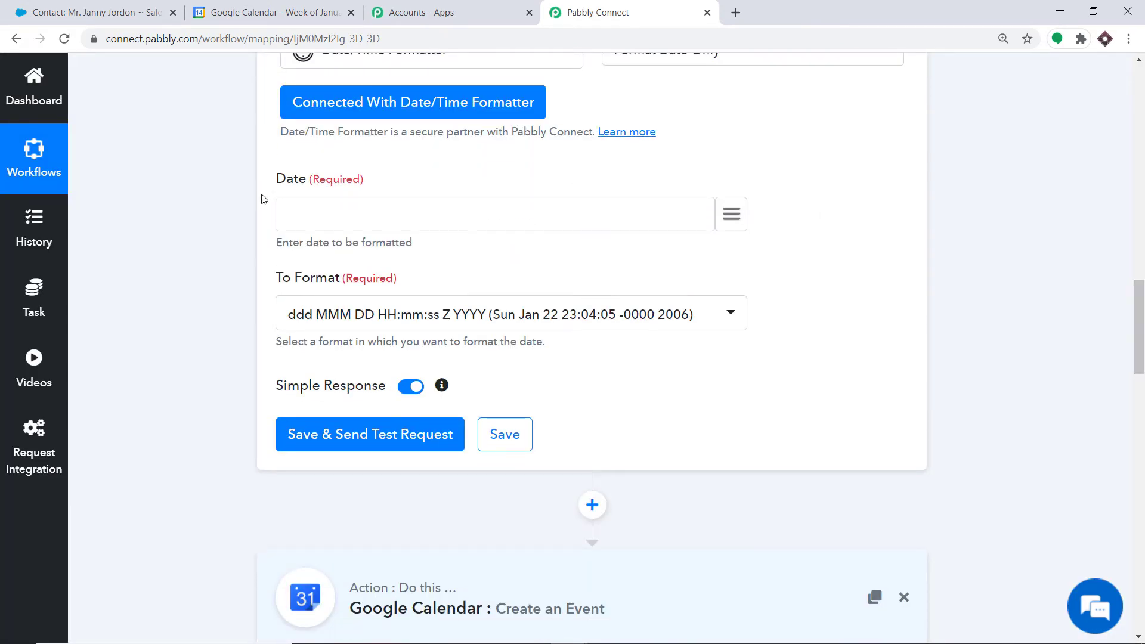
drag(1136, 289, 1135, 149)
scroll(678, 273, up, 6)
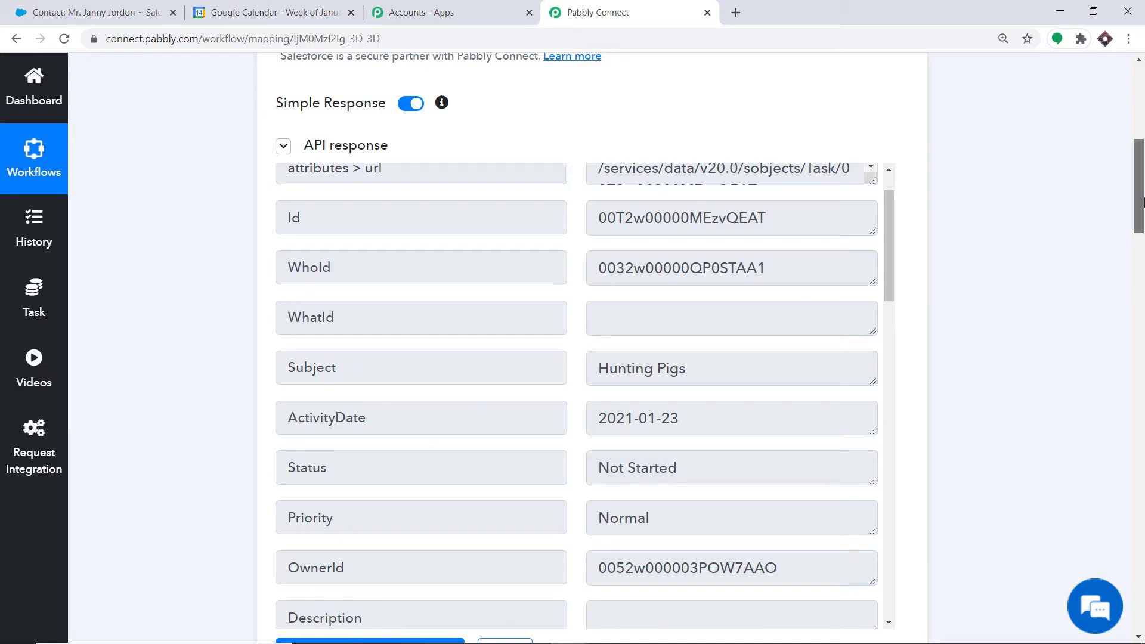
drag(1139, 187, 913, 308)
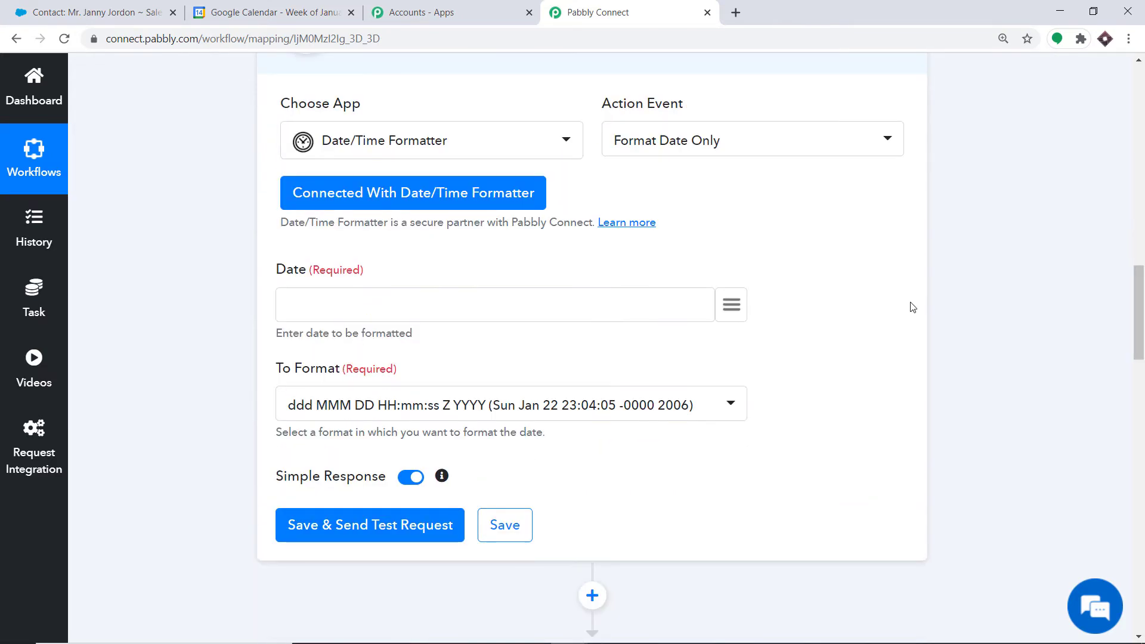
click(732, 305)
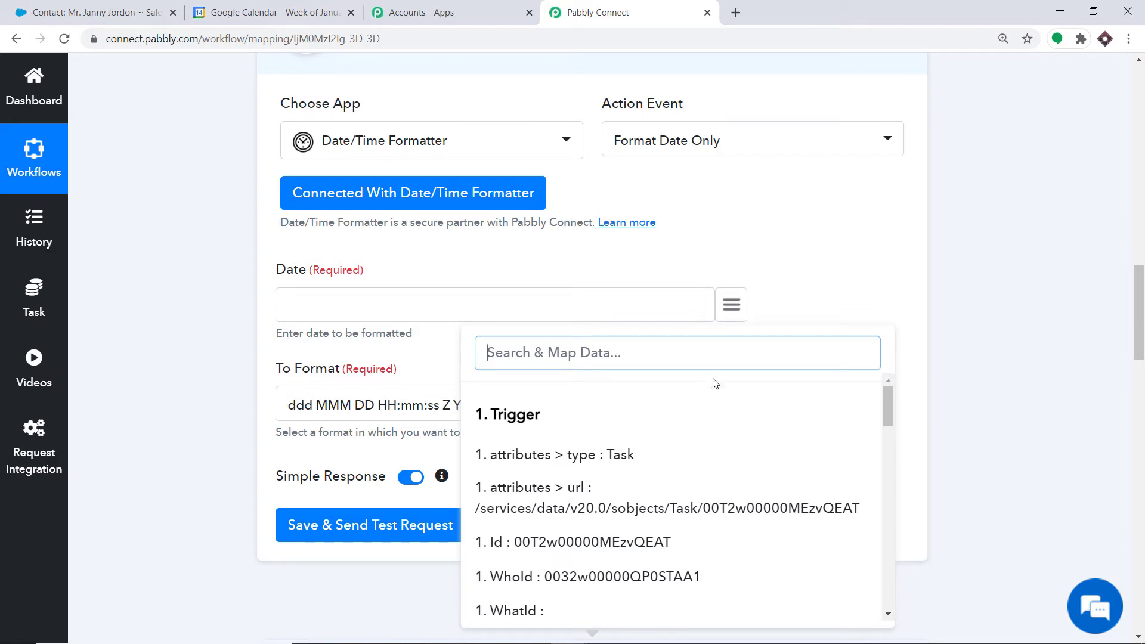
scroll(724, 414, down, 5)
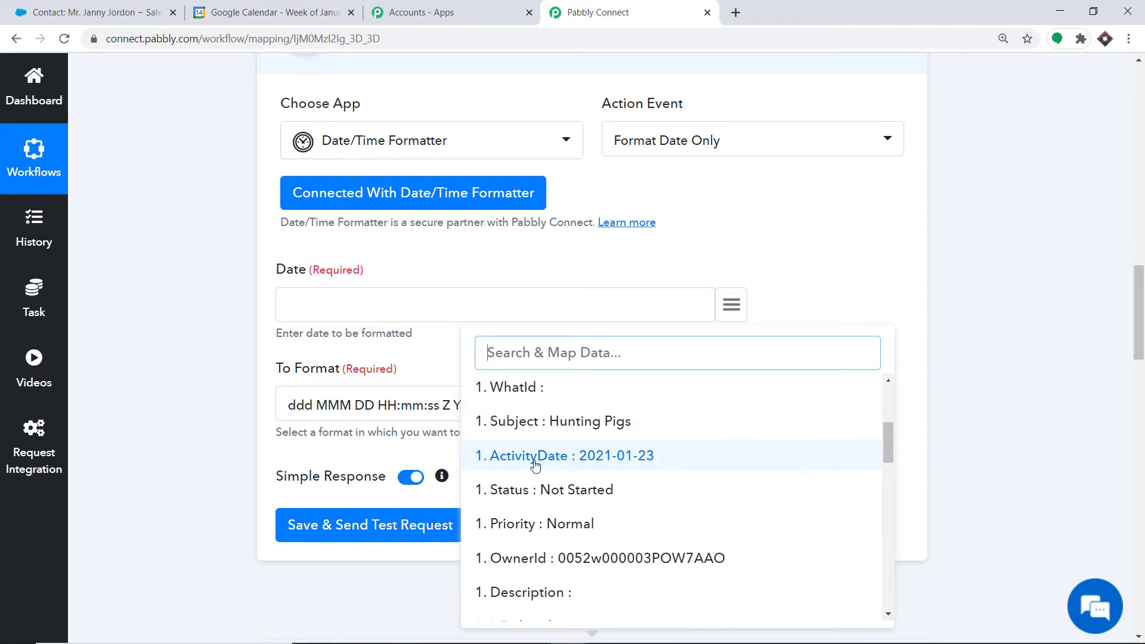
click(598, 459)
Set the ActivityDate output format to YYYY-MM-DDTHH:mm:ssZ, then save the formatter action and send a test request
click(550, 405)
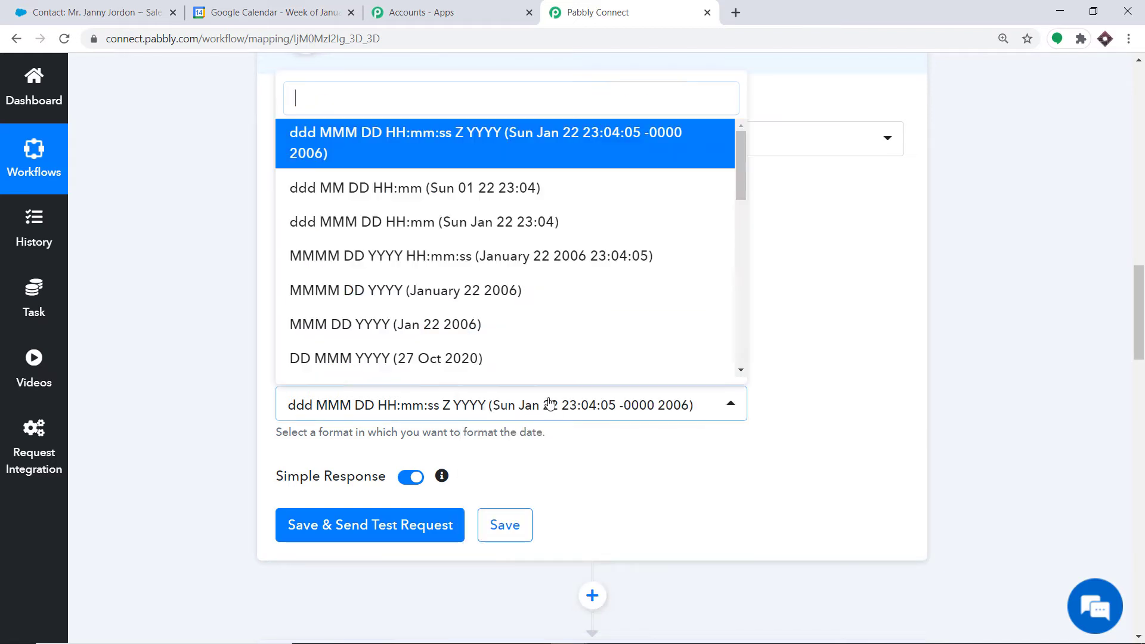
scroll(551, 272, down, 1)
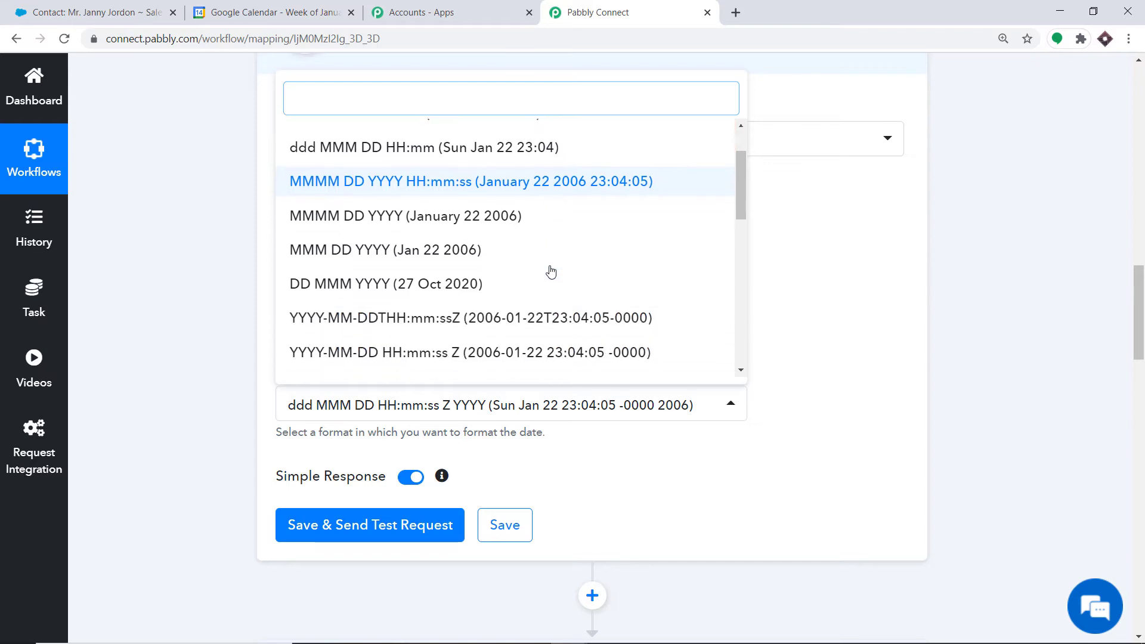
scroll(551, 272, down, 2)
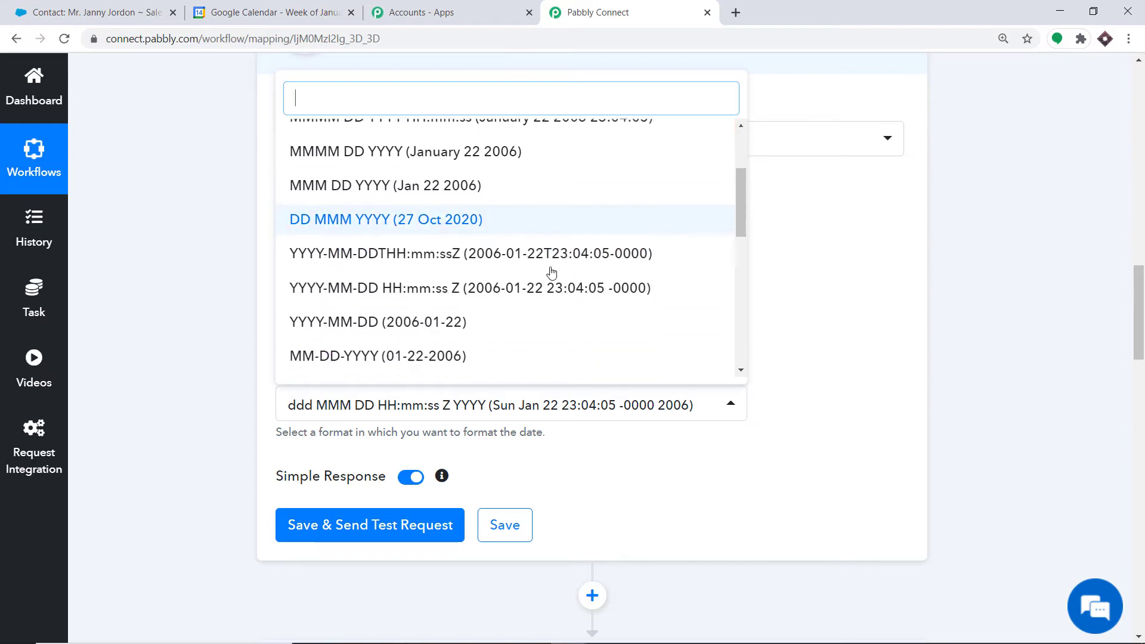
click(582, 244)
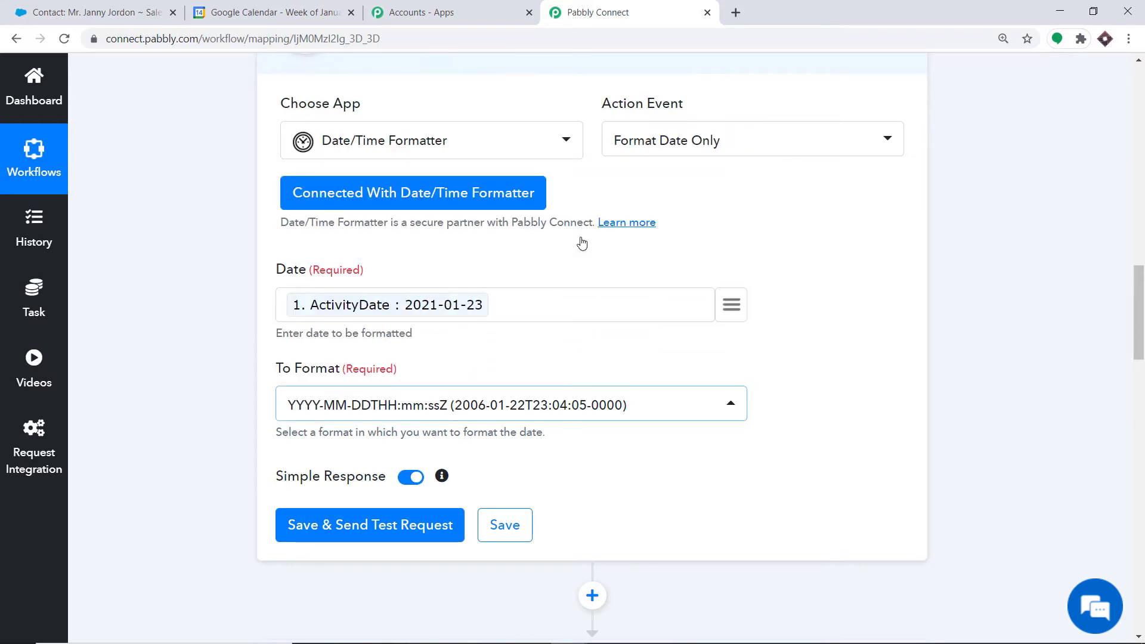
click(341, 528)
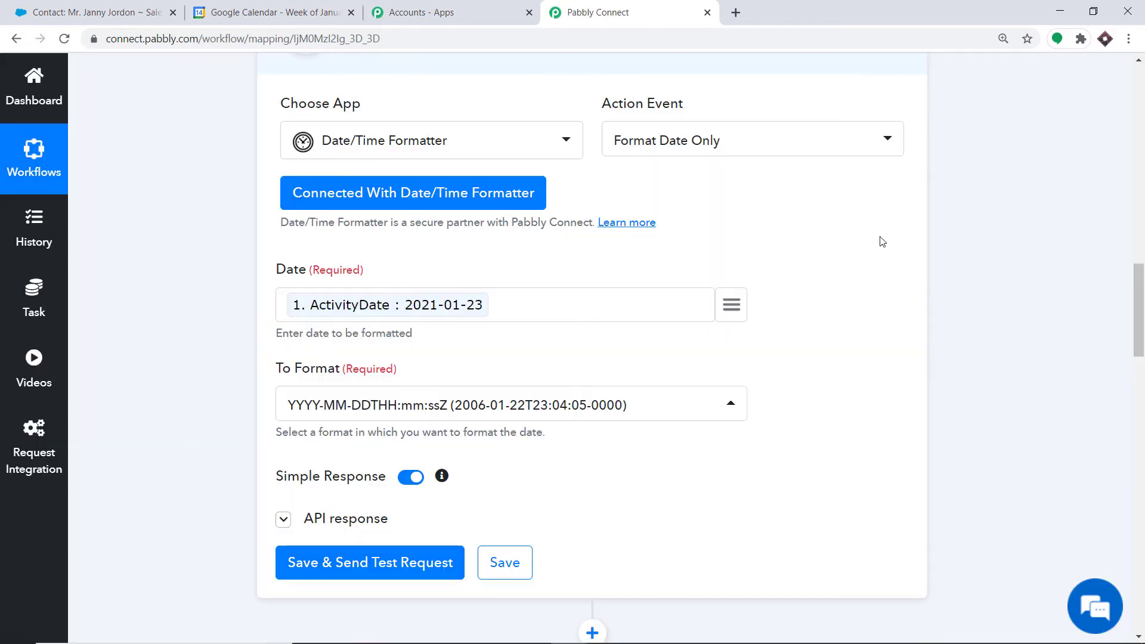
drag(1141, 291, 1143, 318)
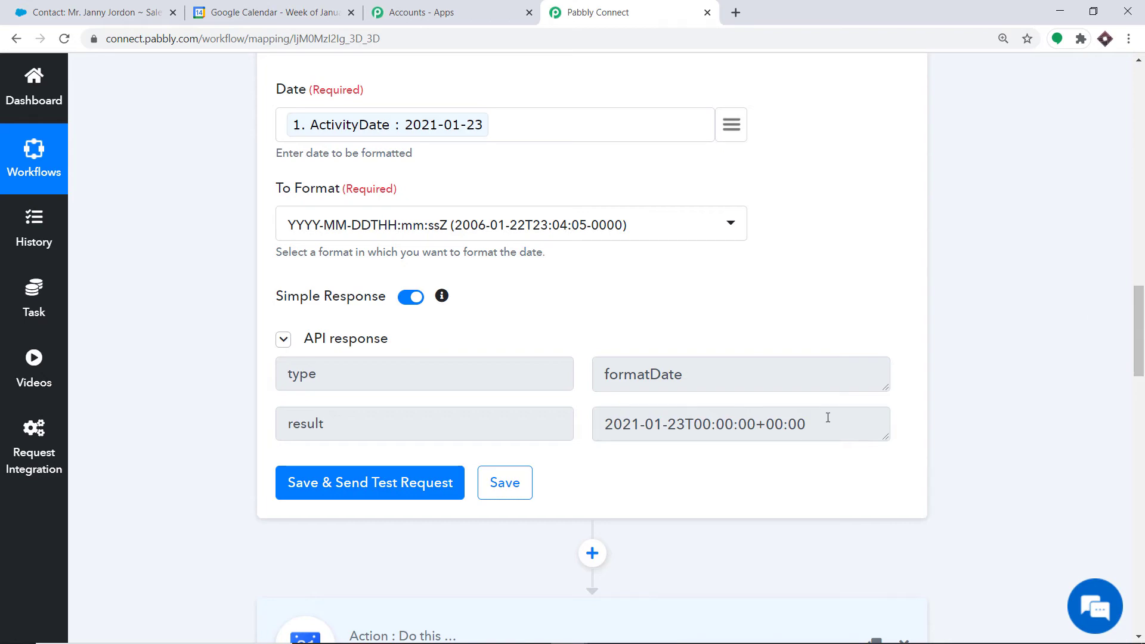
Insert another action step between the ActivityDate formatter and the Google Calendar action
scroll(1144, 274, up, 15)
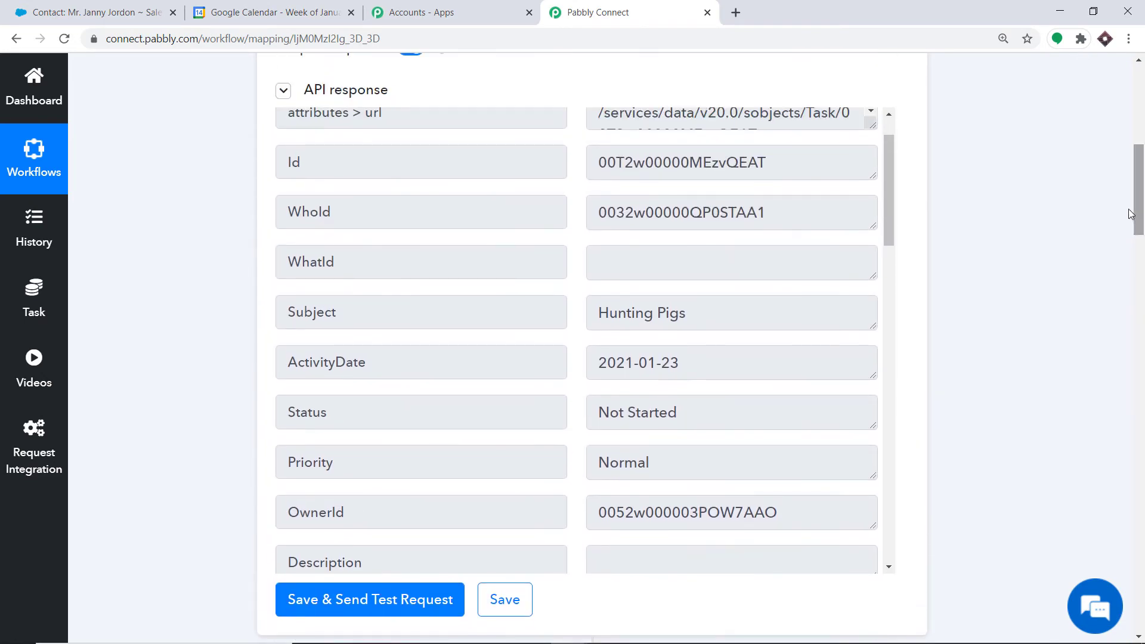
scroll(691, 312, up, 2)
scroll(675, 376, down, 5)
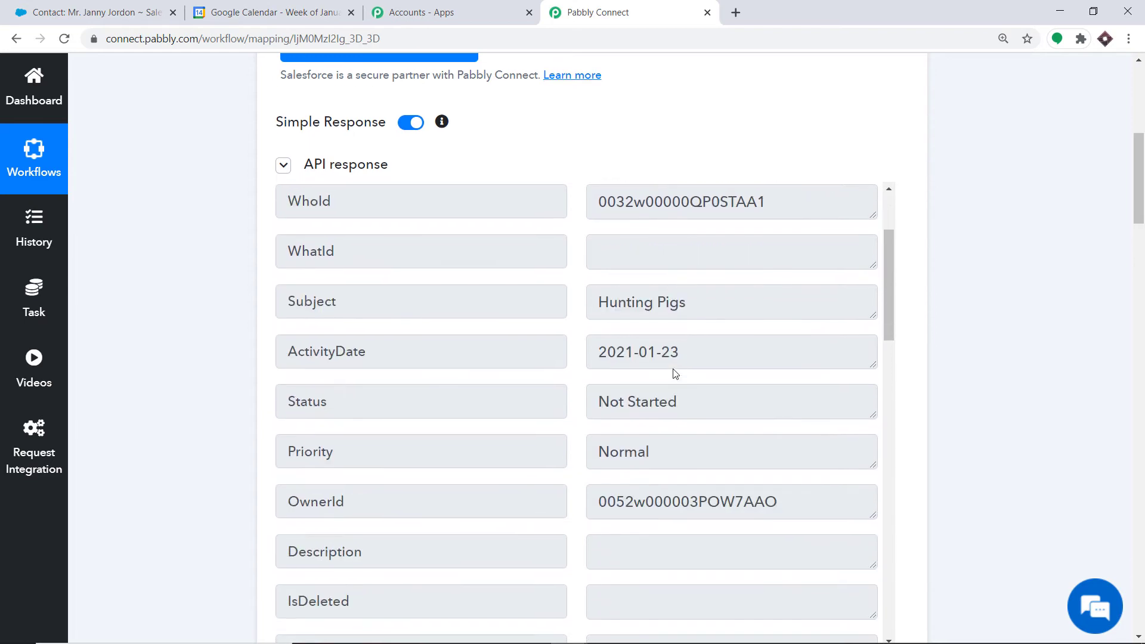
scroll(663, 375, down, 4)
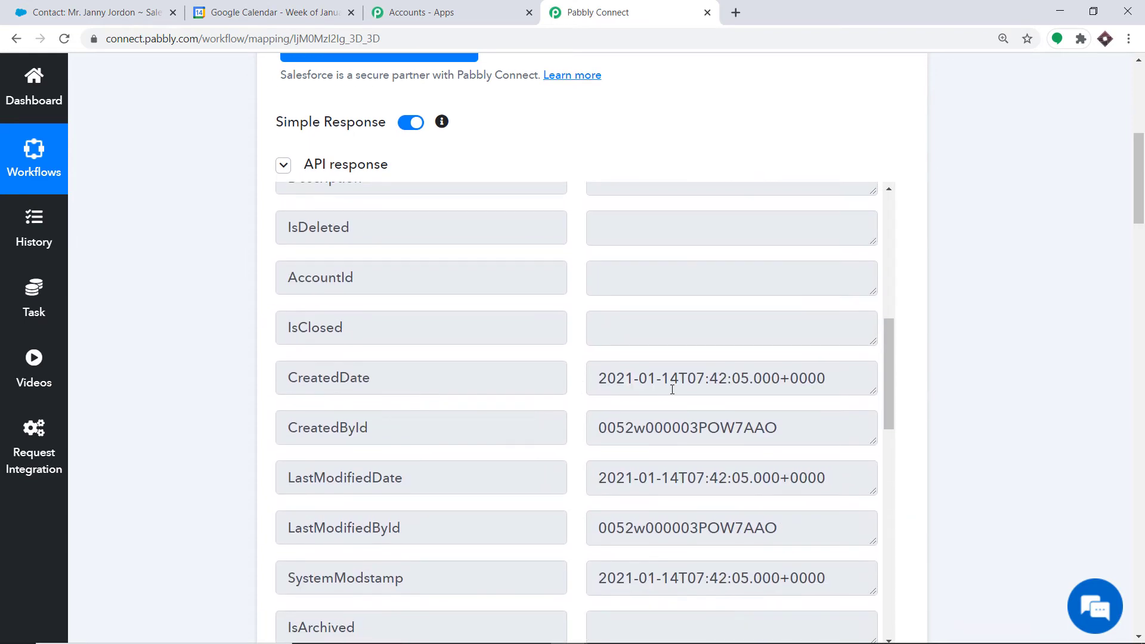
scroll(1143, 227, down, 15)
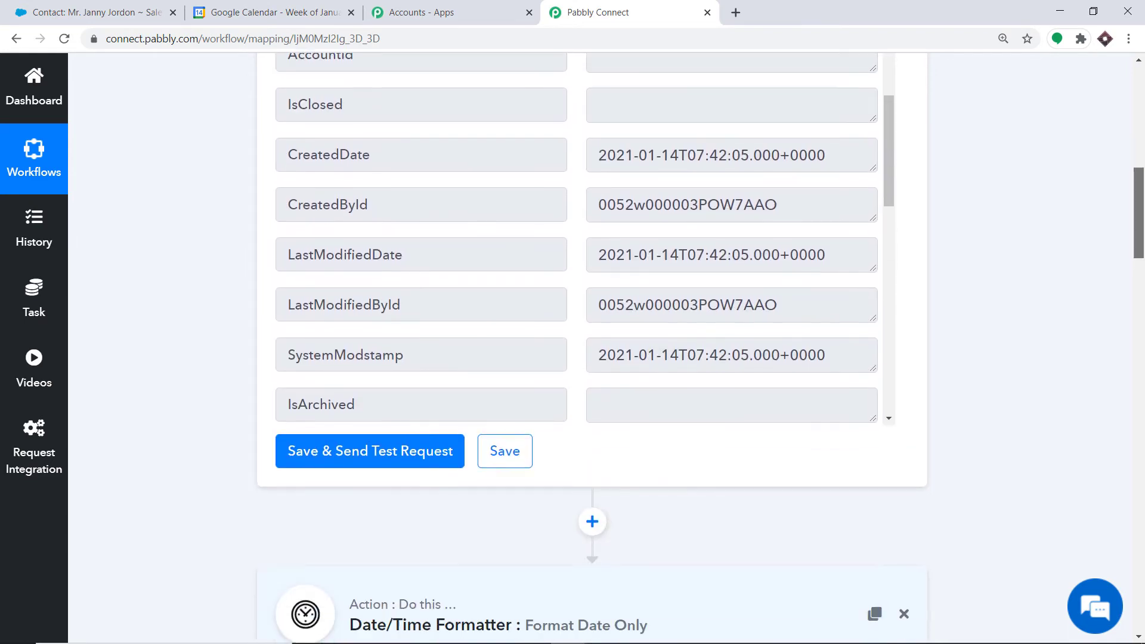
scroll(597, 358, down, 5)
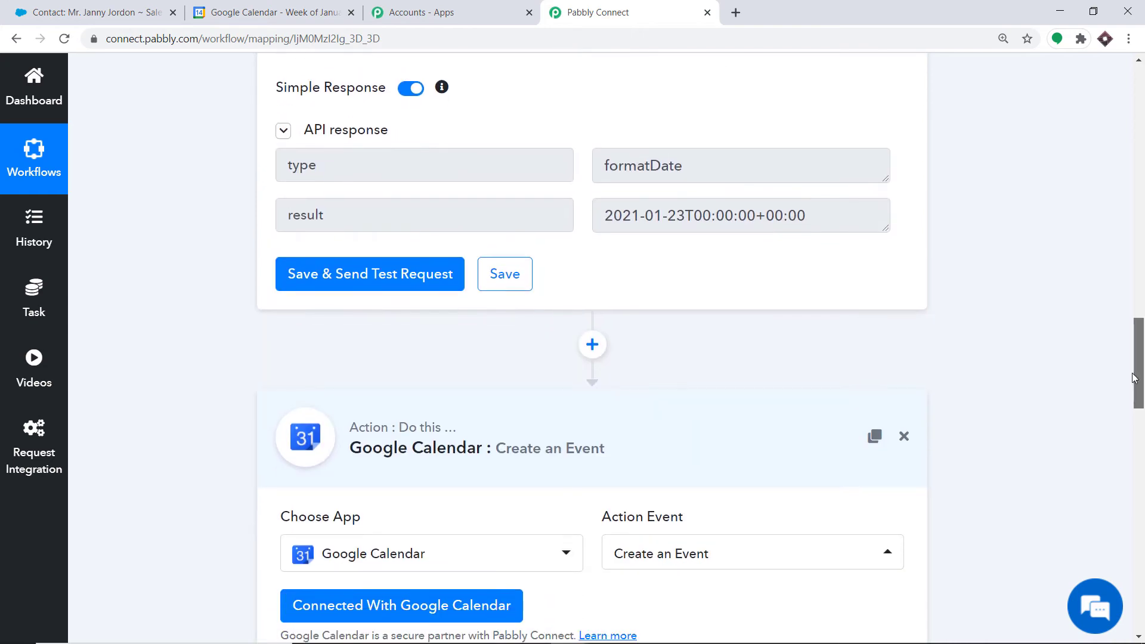
click(595, 368)
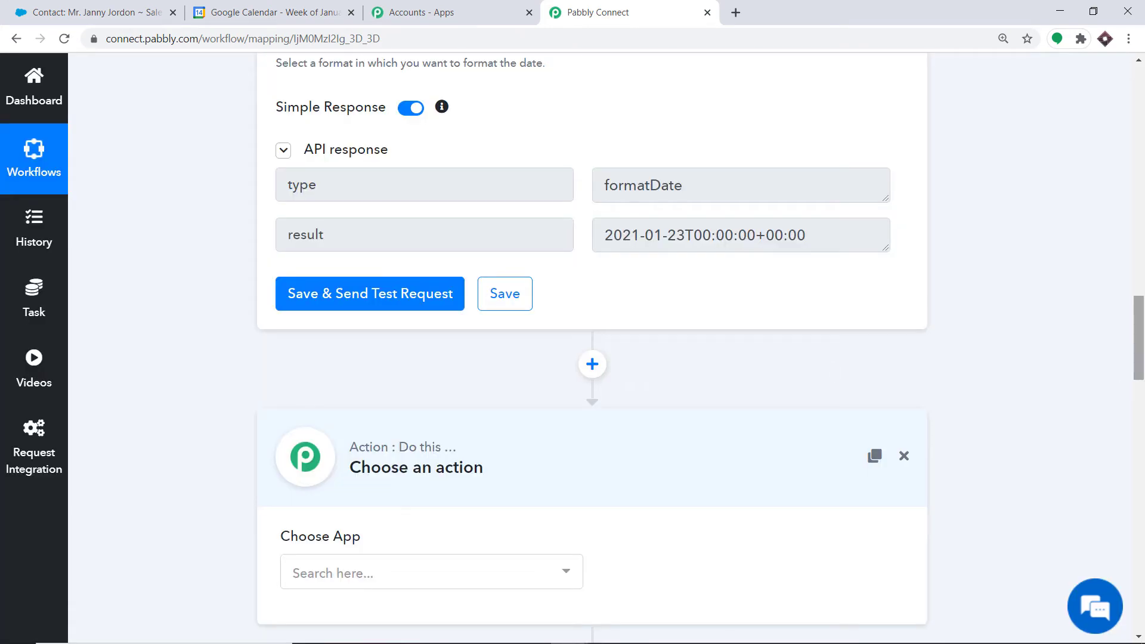
Configure the second inserted action as a Date/Time Formatter using Format Date Only, and connect it
scroll(954, 358, down, 5)
click(475, 294)
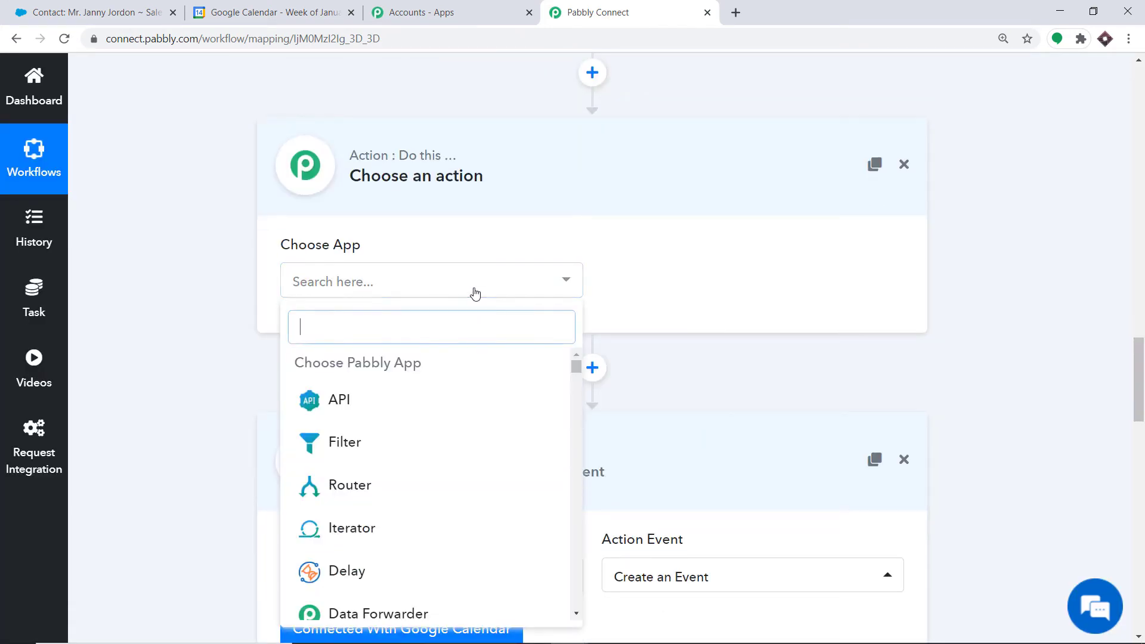
text(date)
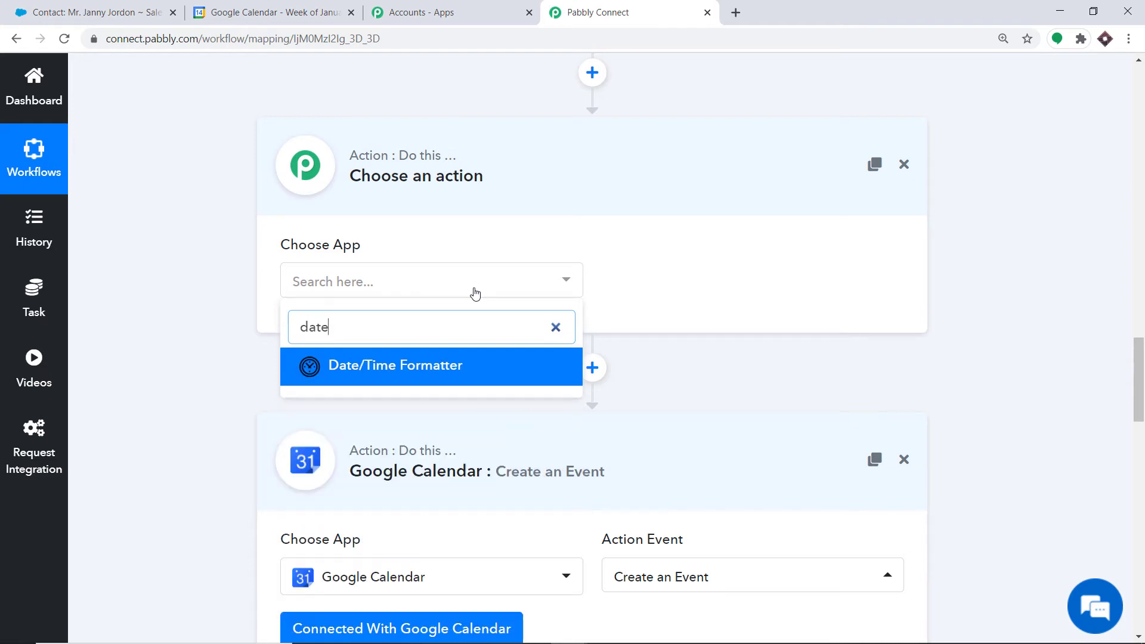
click(408, 371)
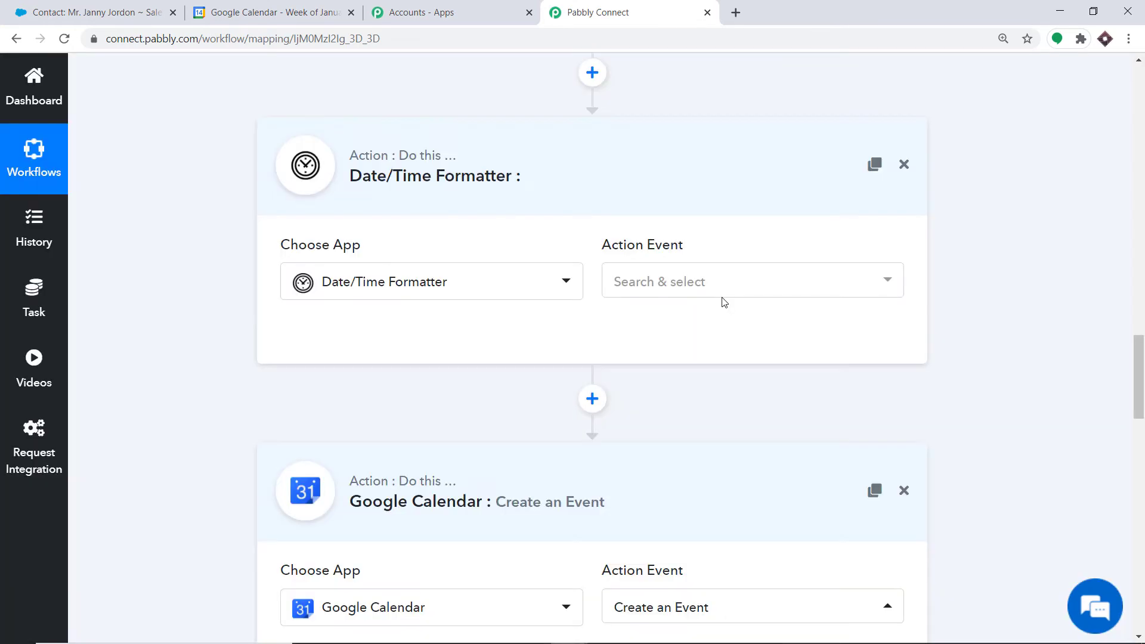
click(656, 281)
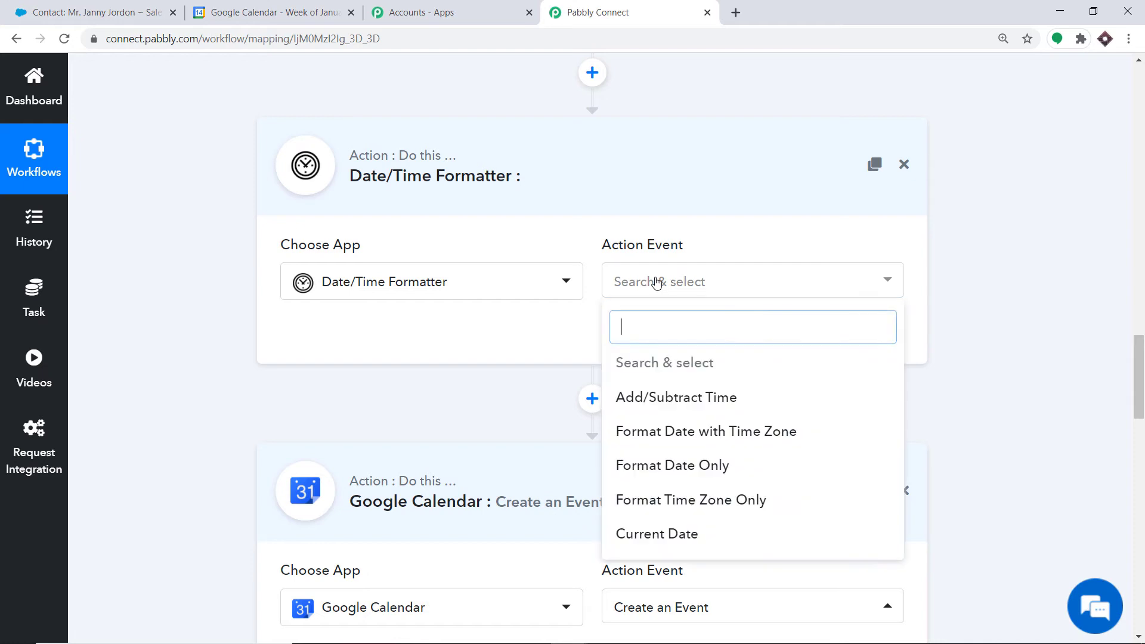
click(663, 466)
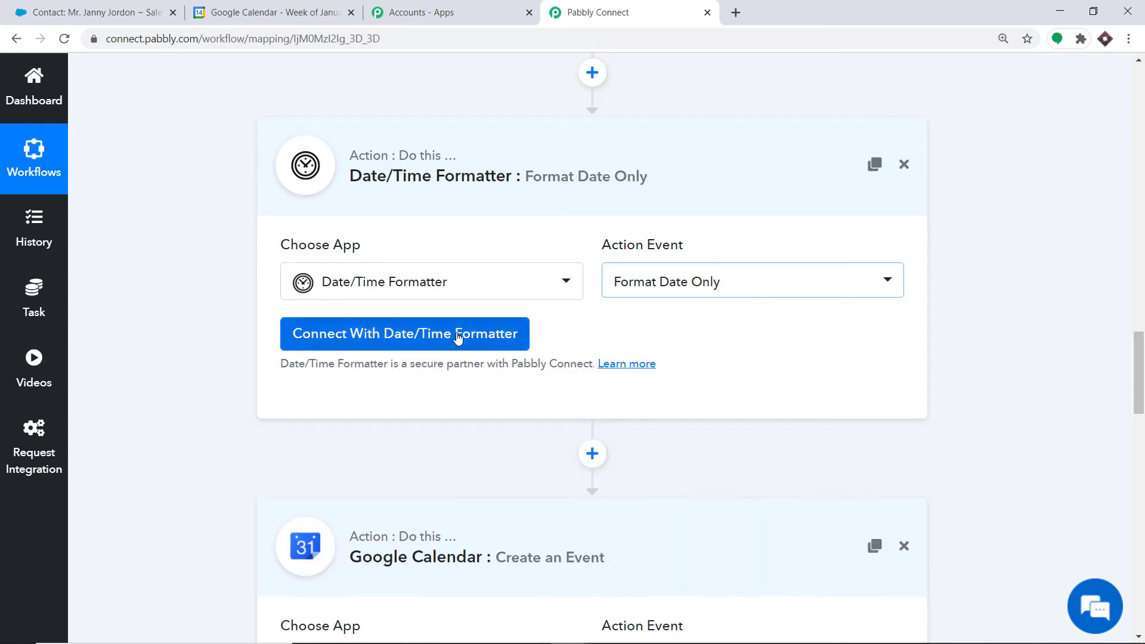
click(439, 335)
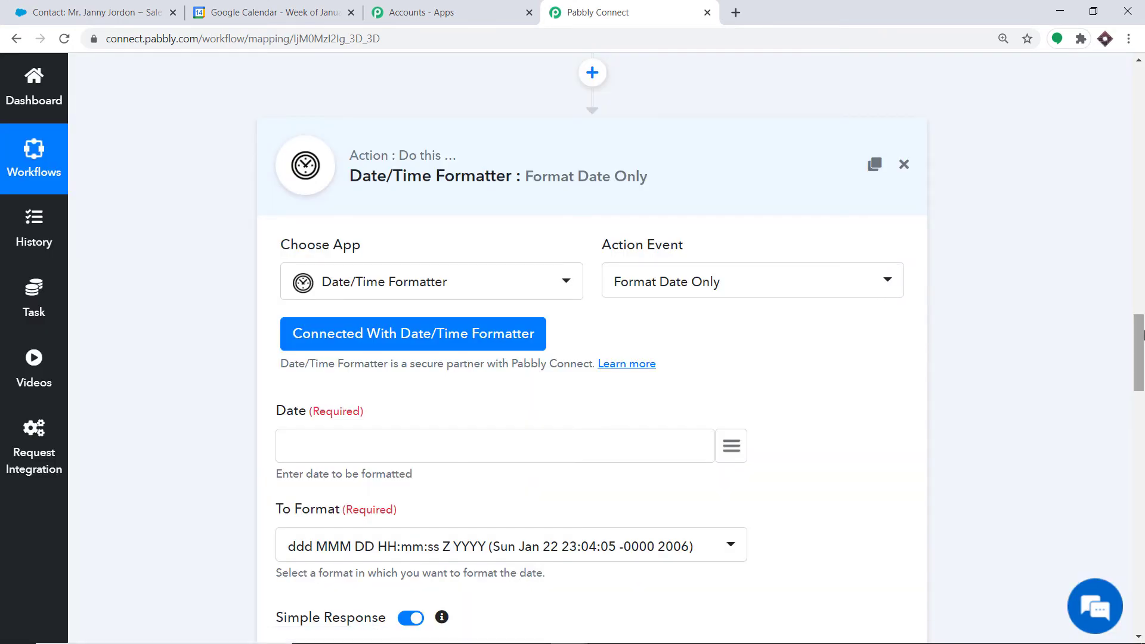
Map the Salesforce trigger's CreatedDate into the Date field of the second Date/Time Formatter action
scroll(673, 180, down, 4)
click(732, 187)
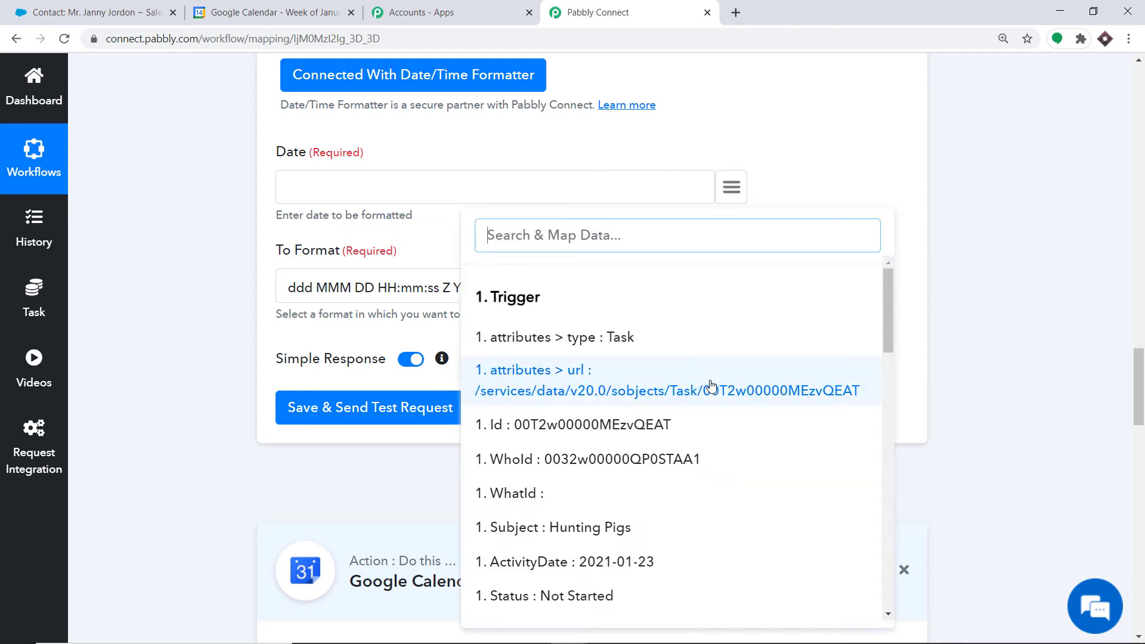
scroll(669, 394, down, 5)
click(578, 461)
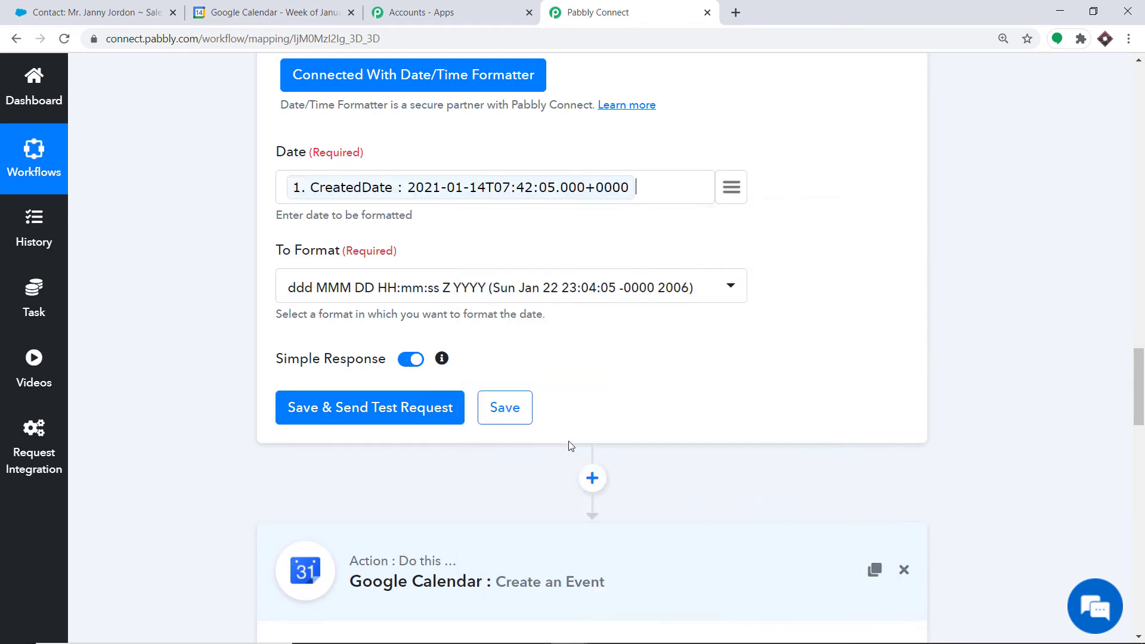
Choose YYYY-MM-DDTHH:mm:ssZ as the CreatedDate output format, then save the second formatter action and send a test request
click(451, 291)
scroll(453, 444, down, 5)
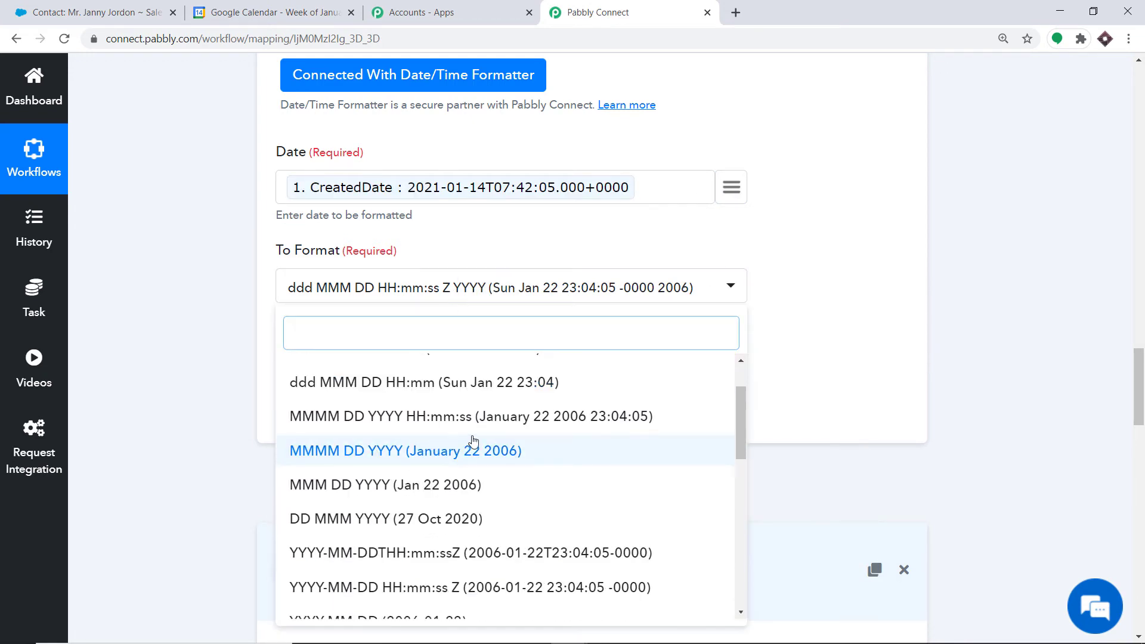
click(550, 466)
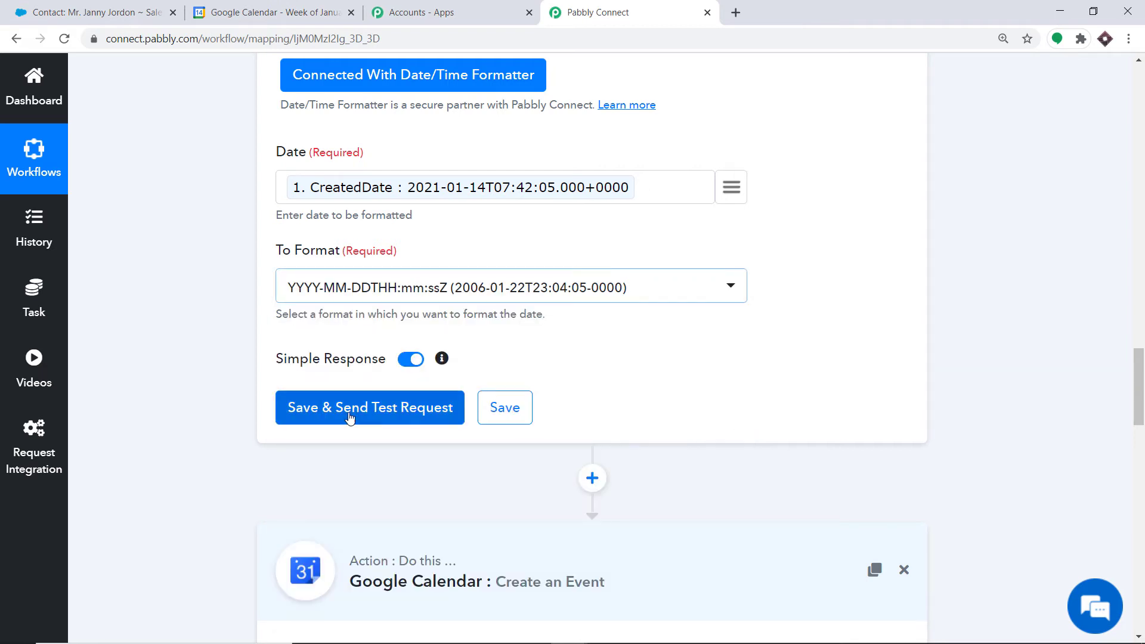
click(370, 394)
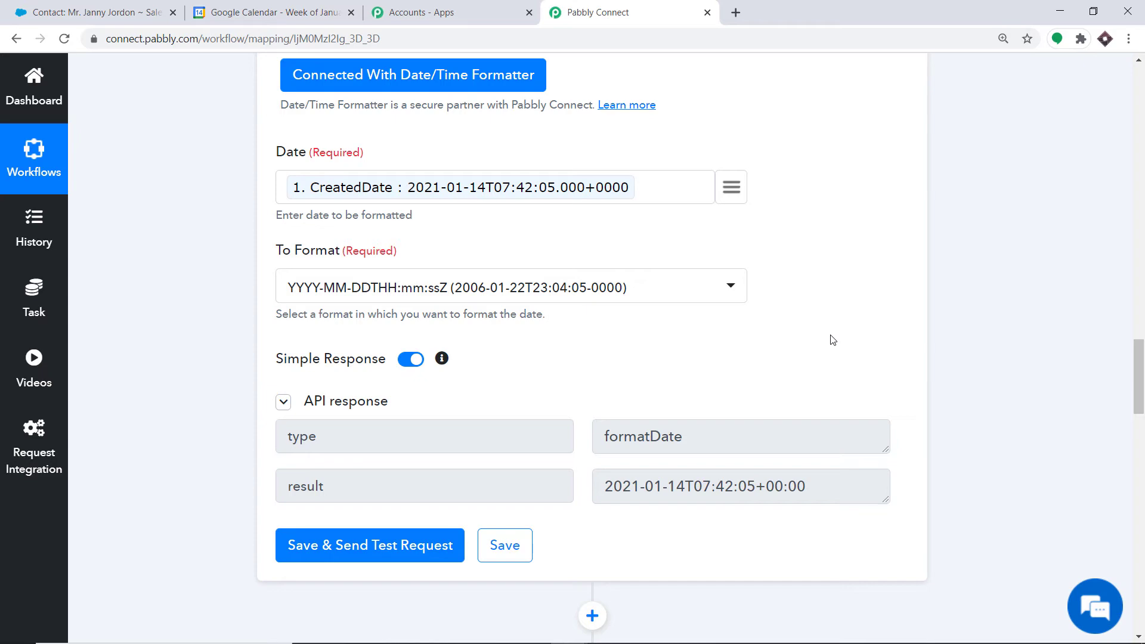
drag(1140, 368, 1142, 442)
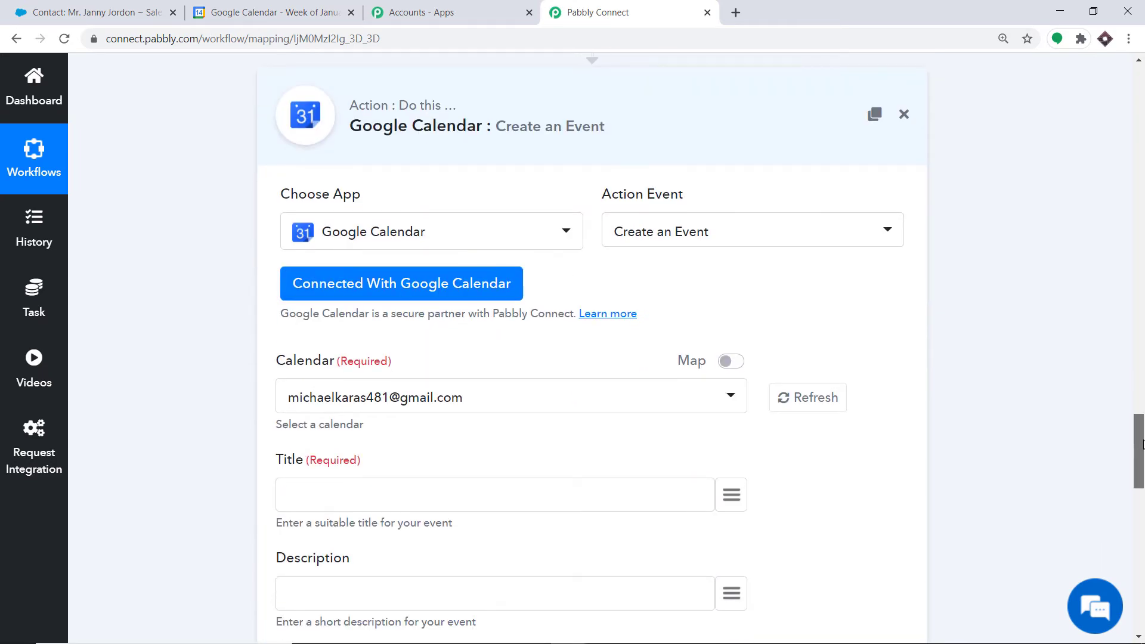
Connect the Google Calendar action with new credentials, authorizing access with the Google account whose calendar is used
click(389, 294)
click(620, 191)
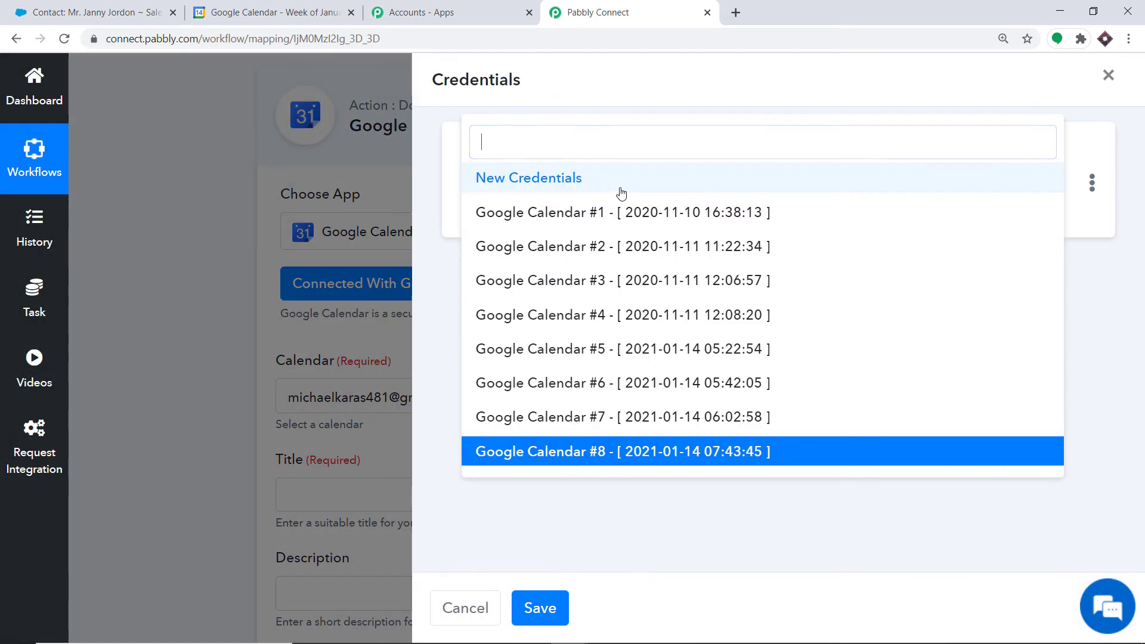
click(564, 177)
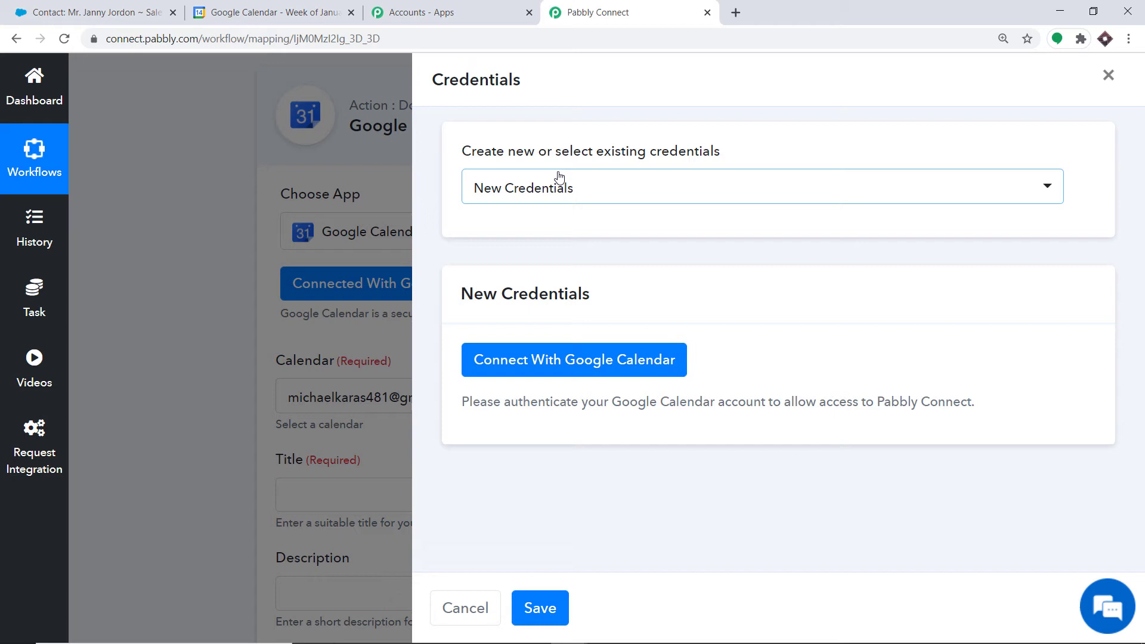
click(491, 354)
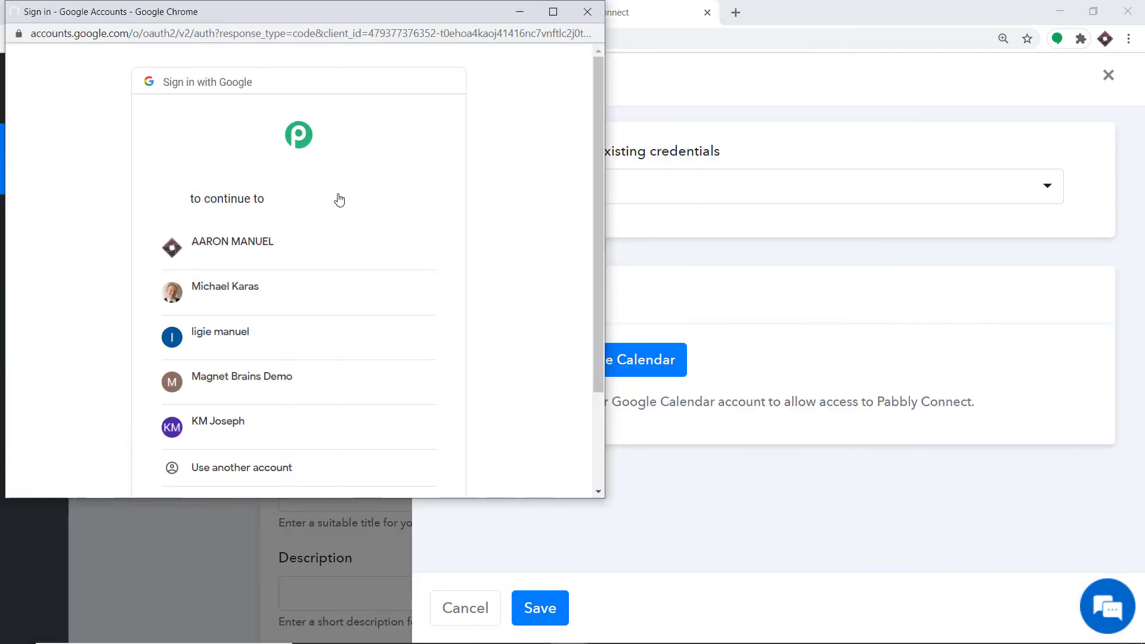
click(279, 284)
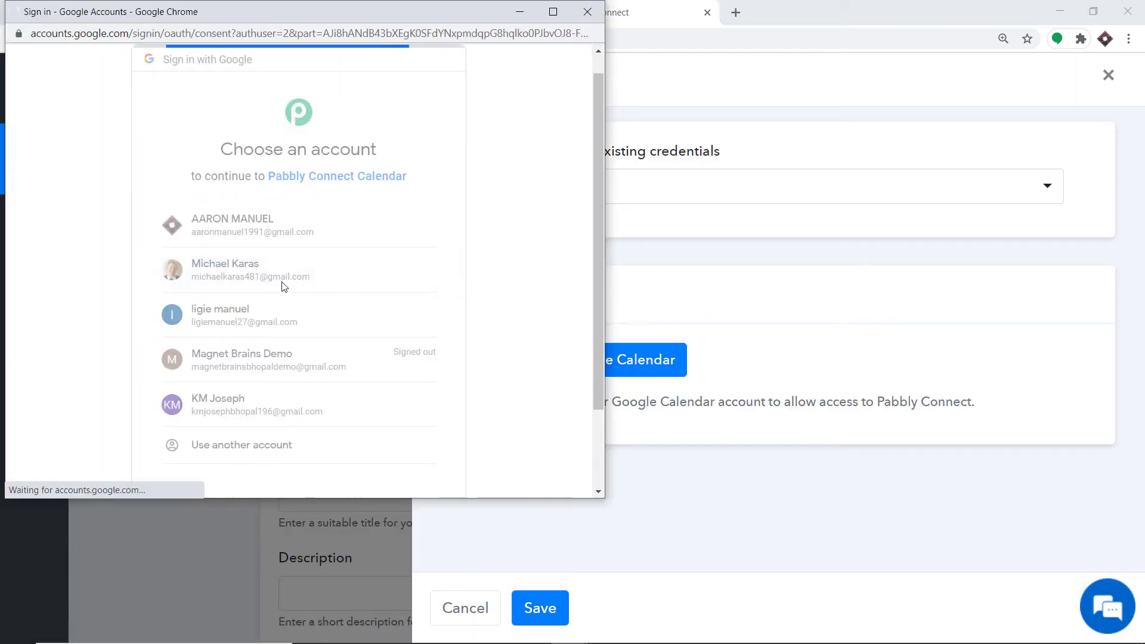
click(408, 416)
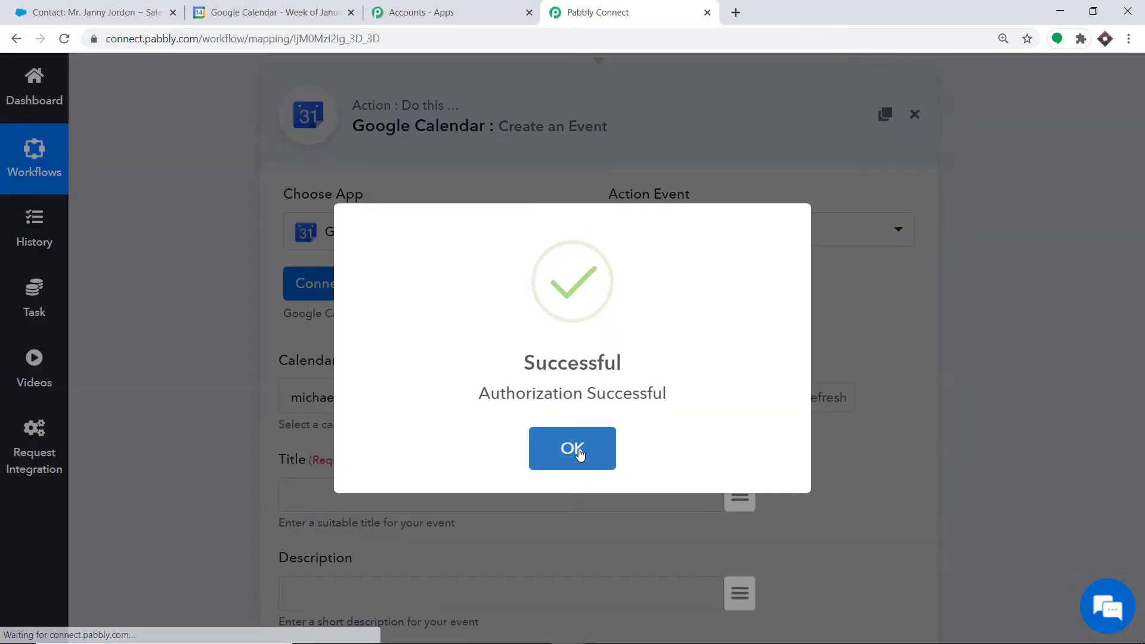
click(581, 448)
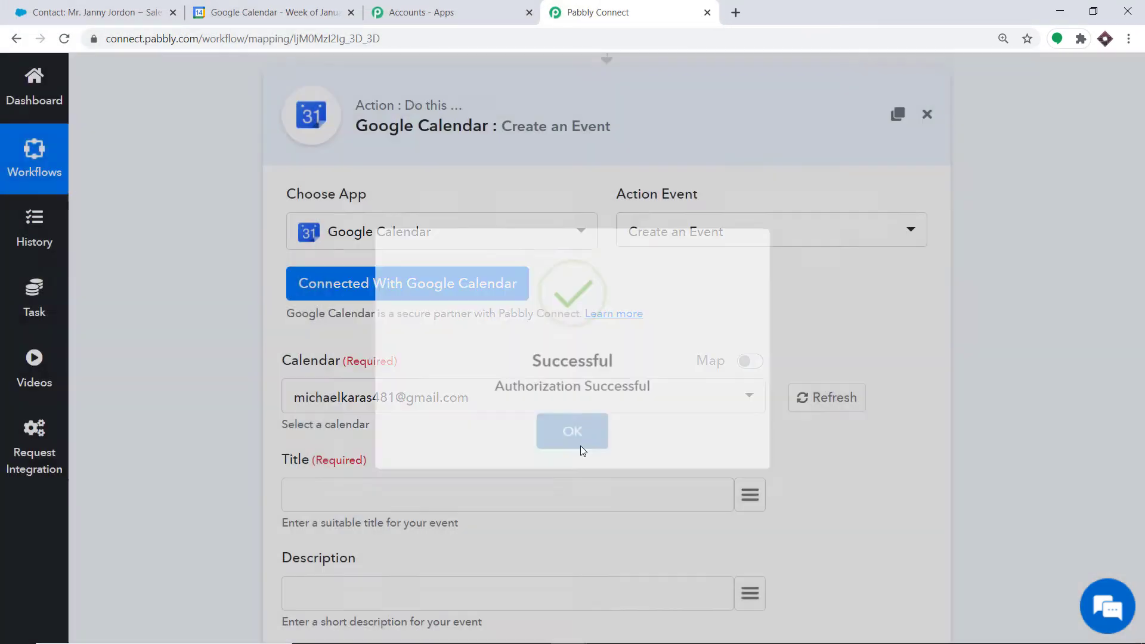
Map the Salesforce trigger's Subject into the Title field of the Google Calendar event
scroll(444, 348, down, 1)
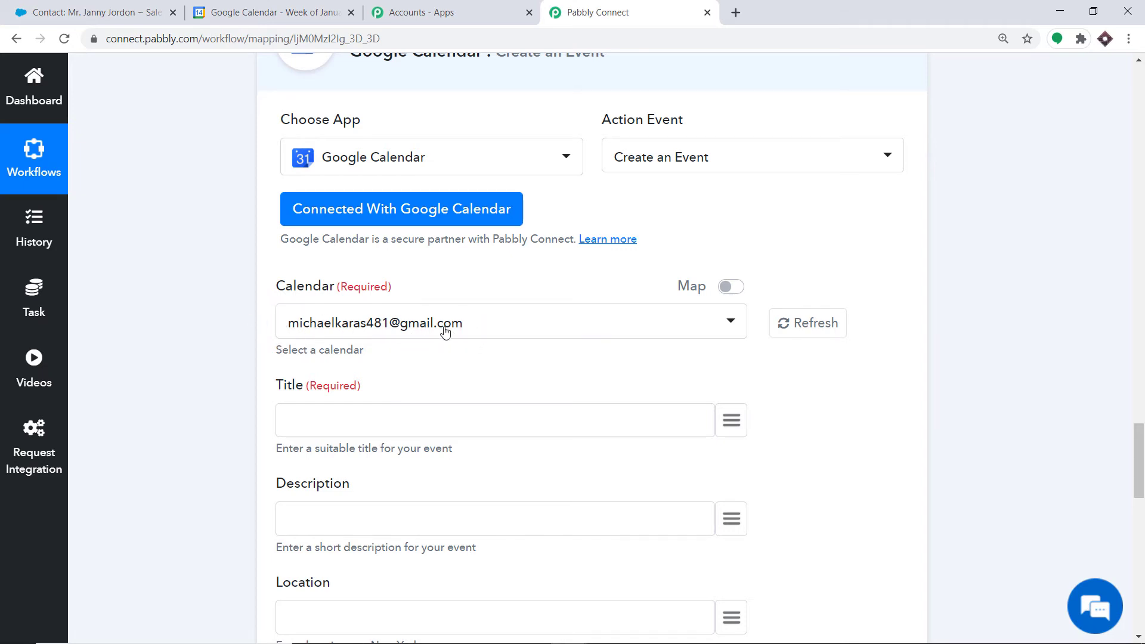
scroll(358, 328, down, 1)
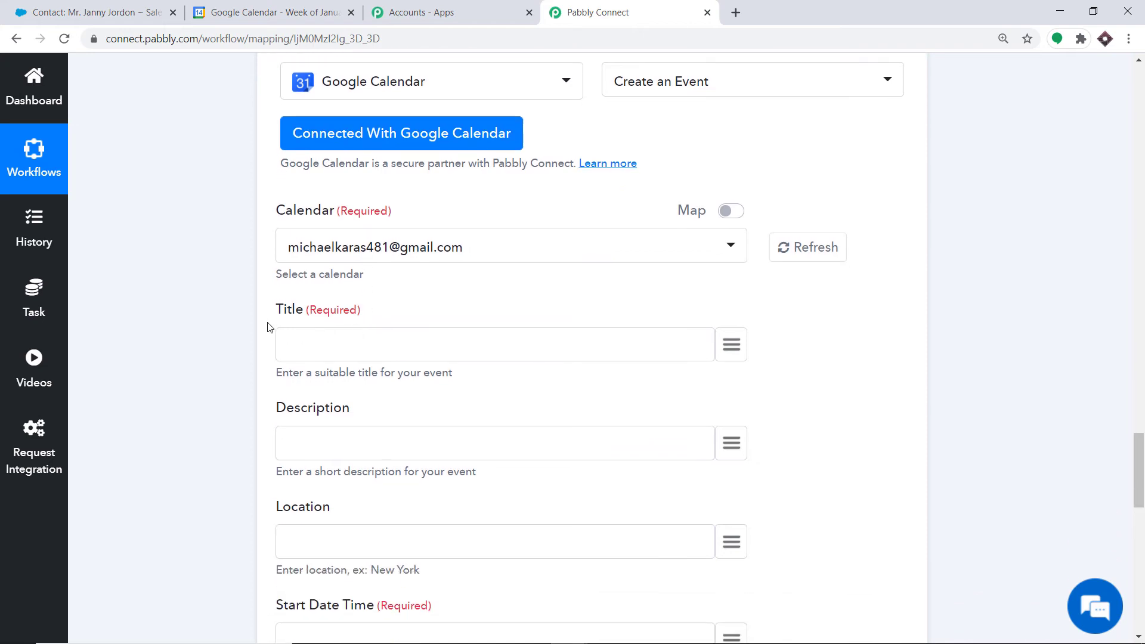
scroll(286, 298, down, 1)
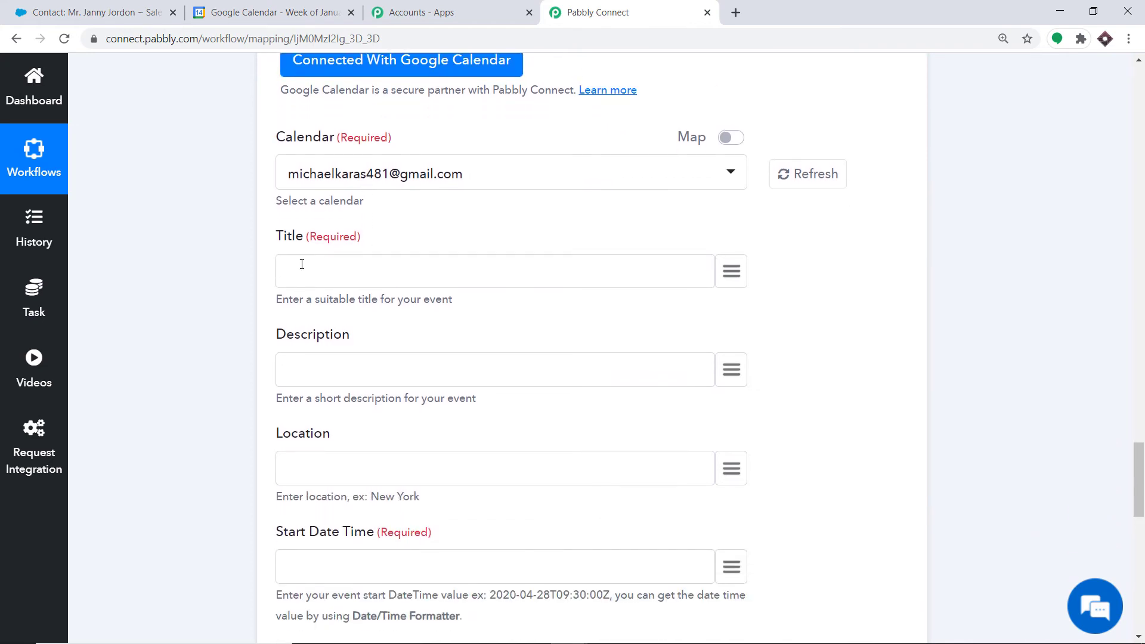
click(728, 265)
text(suj)
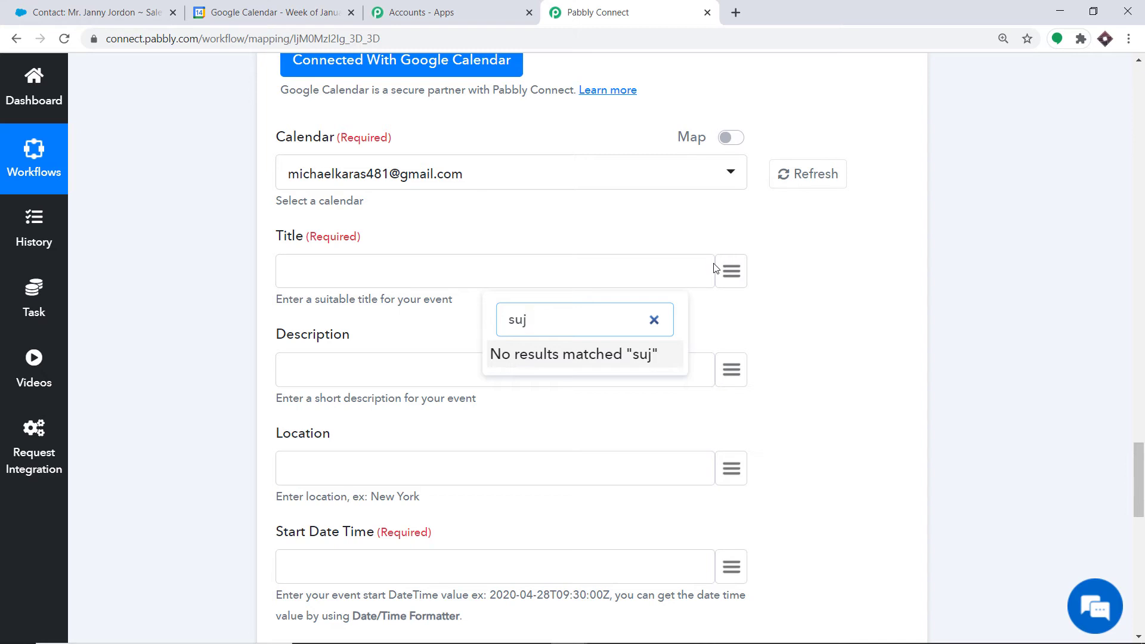
key(BackSpace)
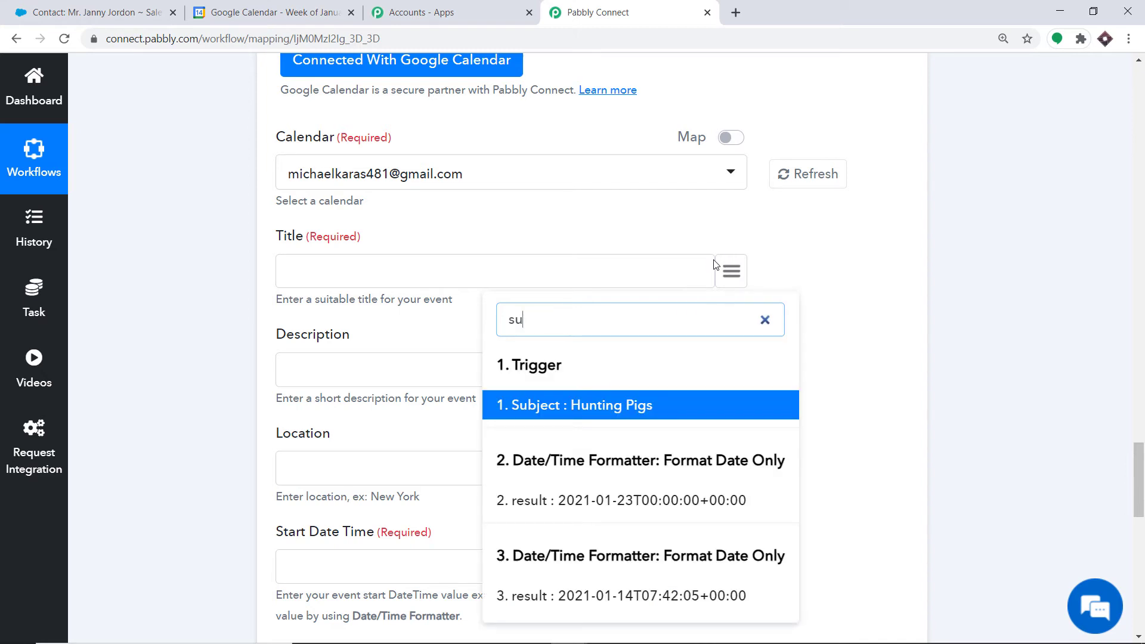
click(619, 394)
Map the Salesforce trigger's Priority into the event's Description field
scroll(358, 316, down, 1)
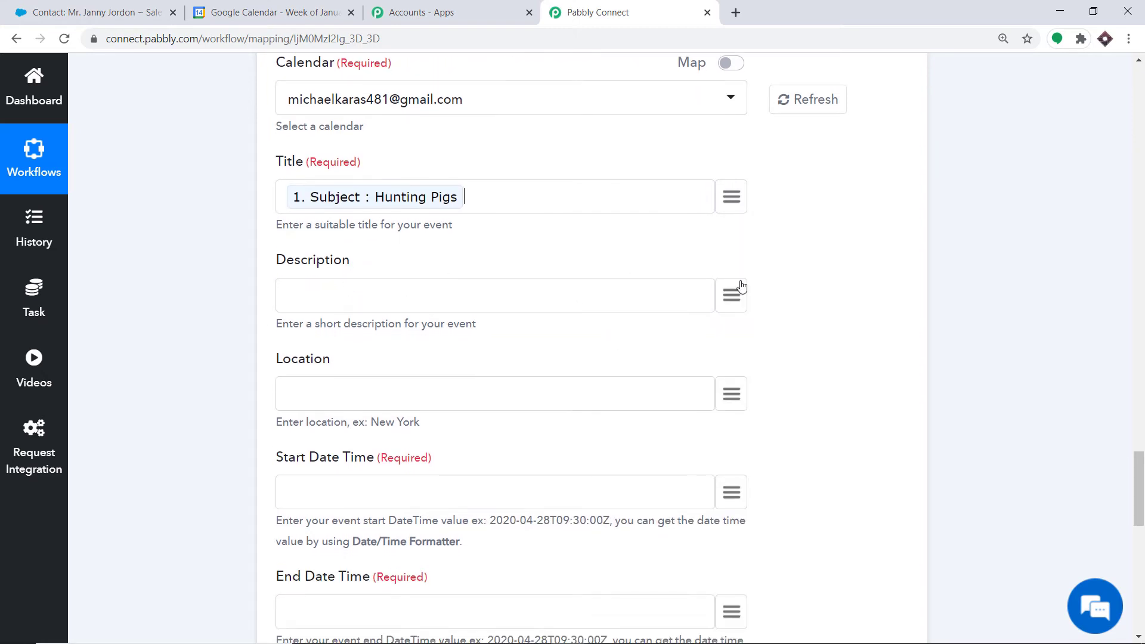
click(741, 285)
scroll(608, 394, down, 3)
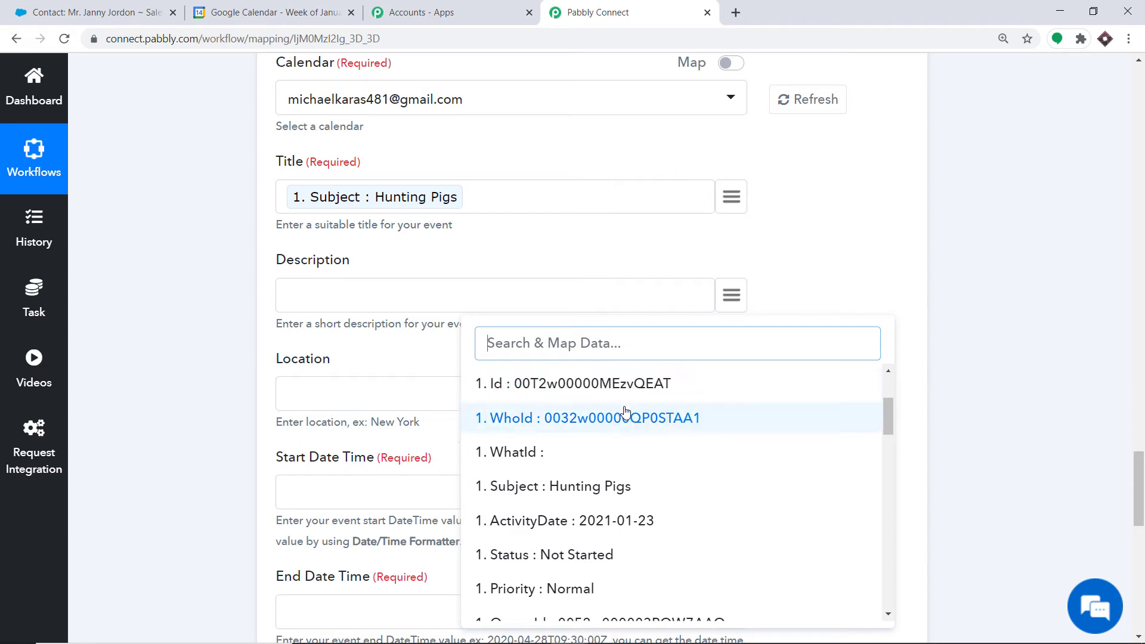
scroll(626, 412, down, 1)
click(563, 519)
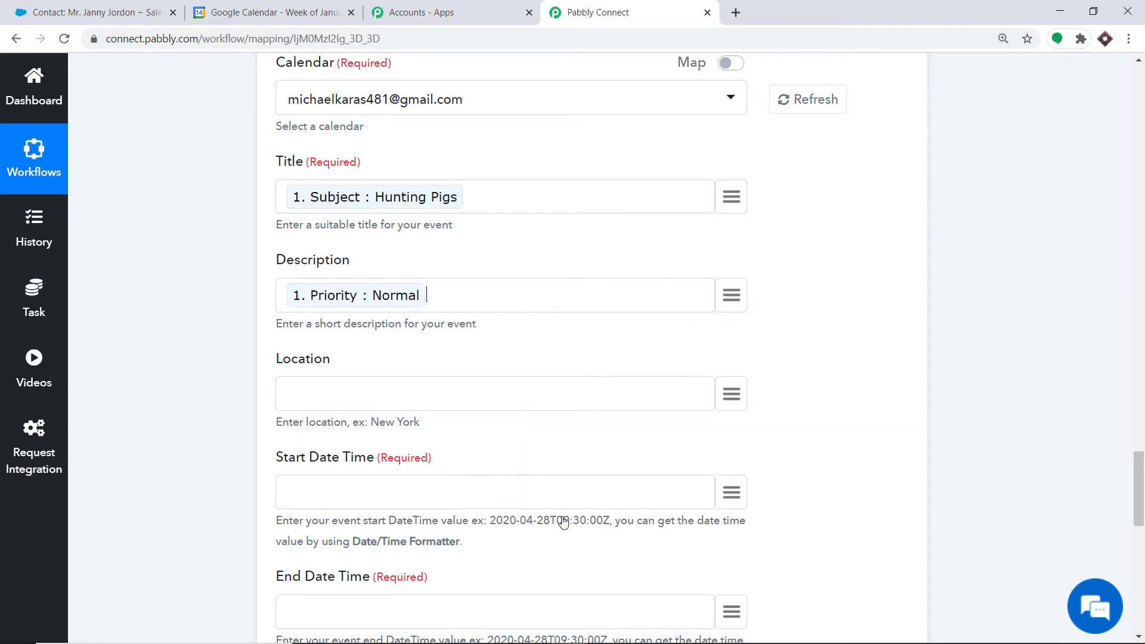
Map the result of the second Date/Time Formatter (step 3) into the event's Start Date Time field
scroll(700, 305, down, 1)
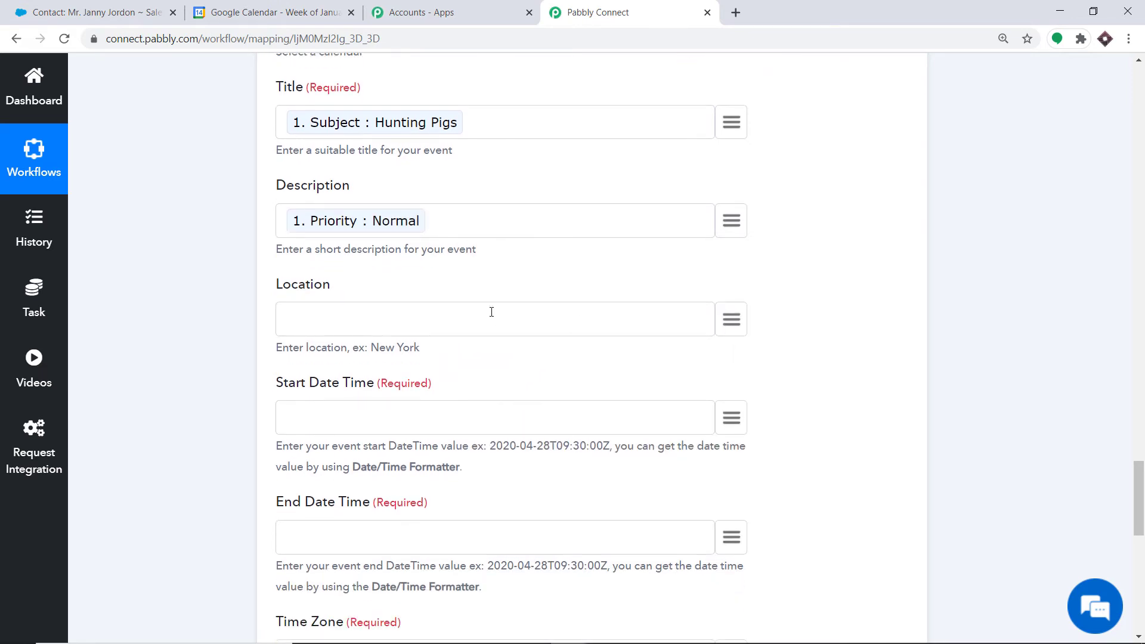
scroll(537, 317, down, 1)
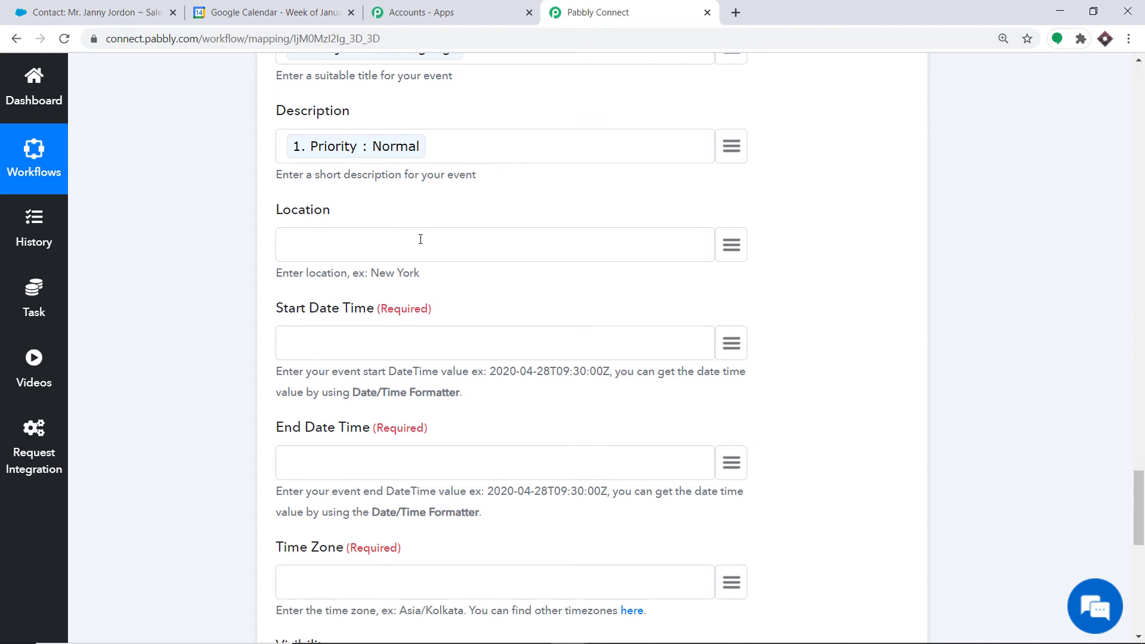
scroll(375, 248, down, 1)
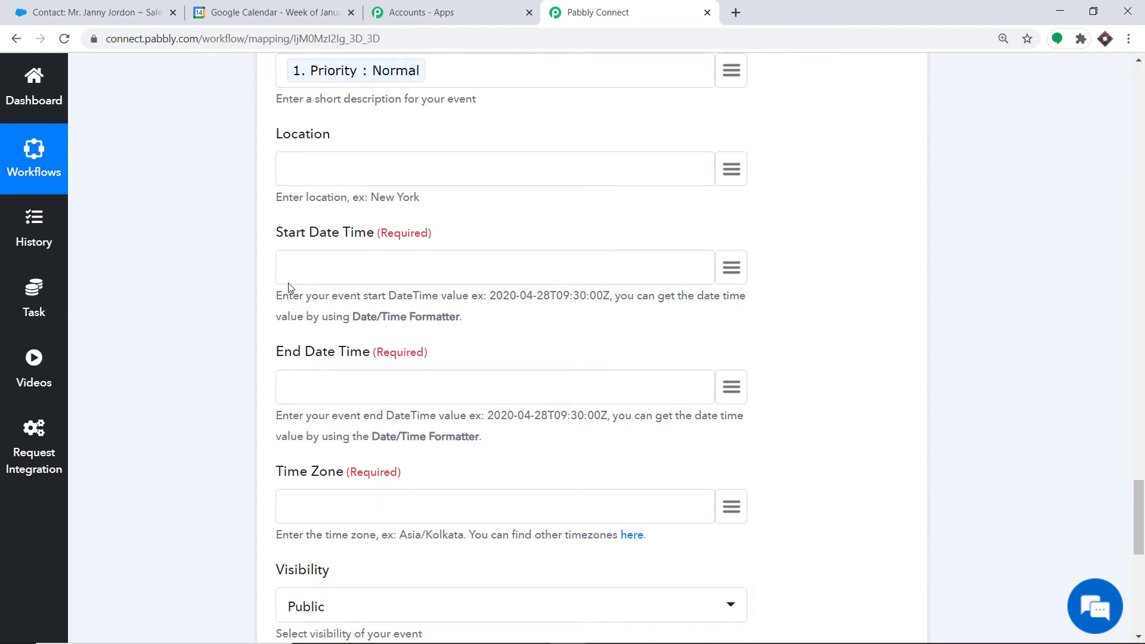
scroll(285, 238, down, 1)
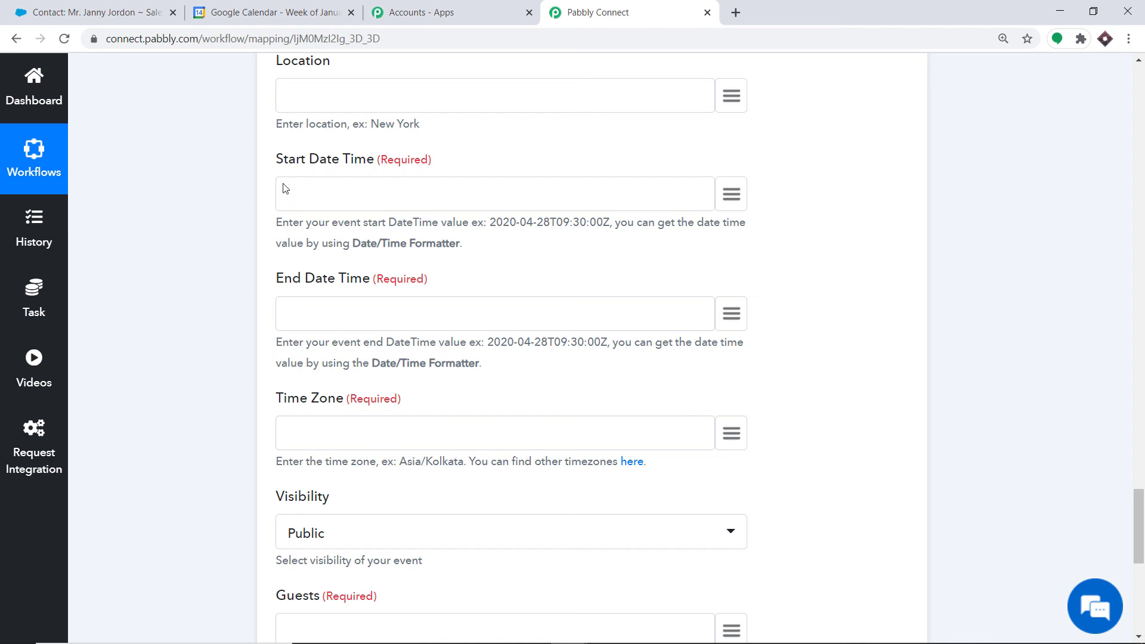
click(732, 195)
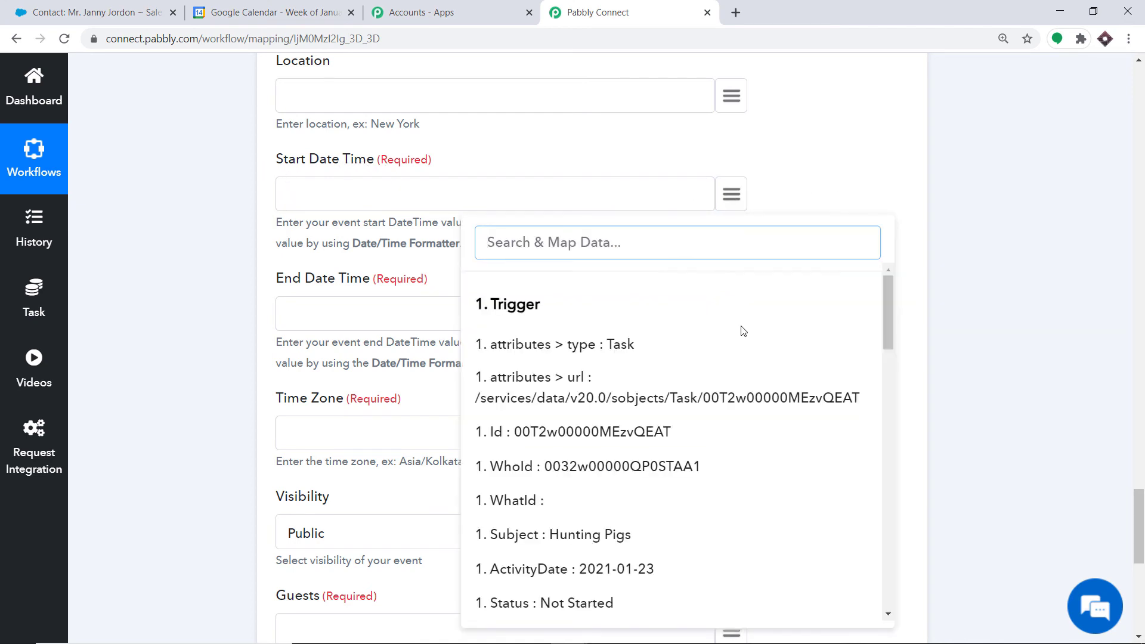
scroll(744, 332, down, 15)
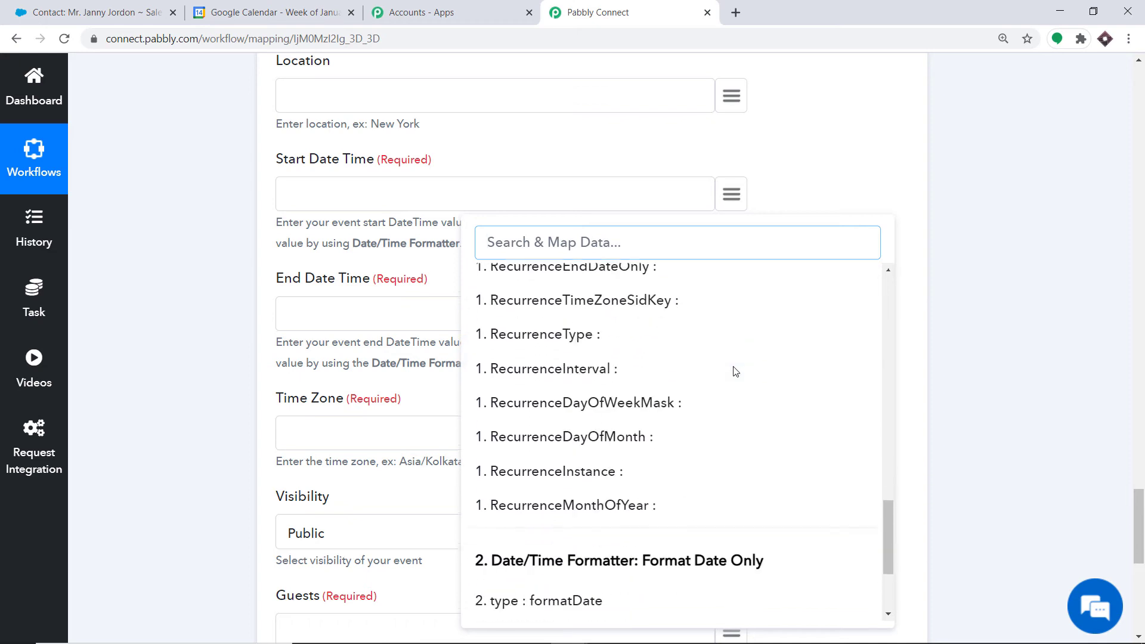
scroll(735, 371, down, 3)
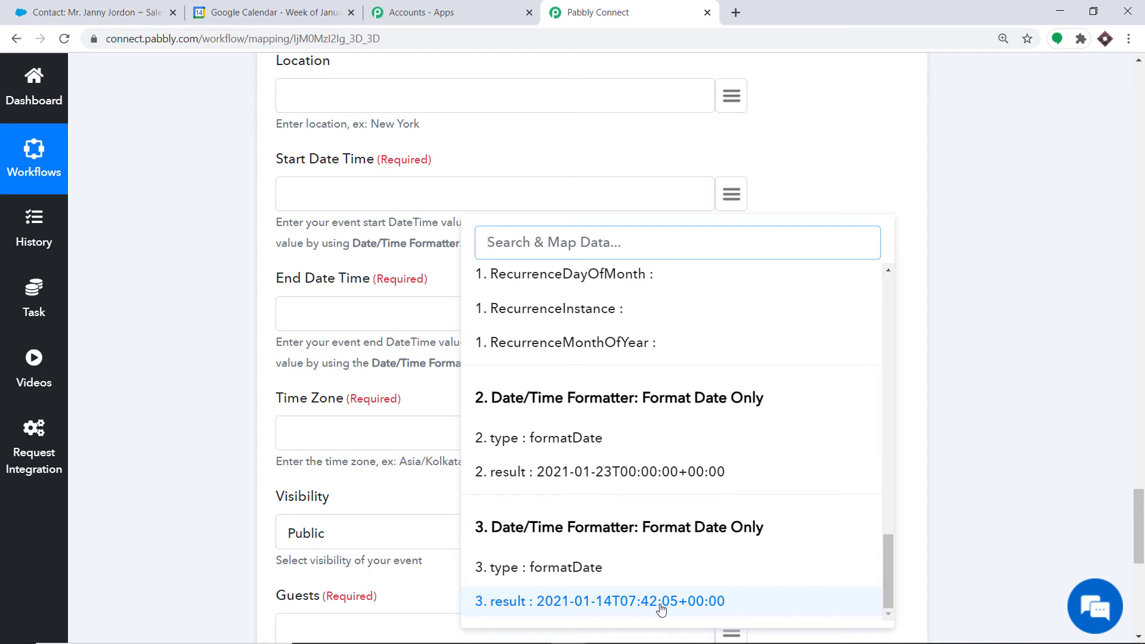
click(611, 607)
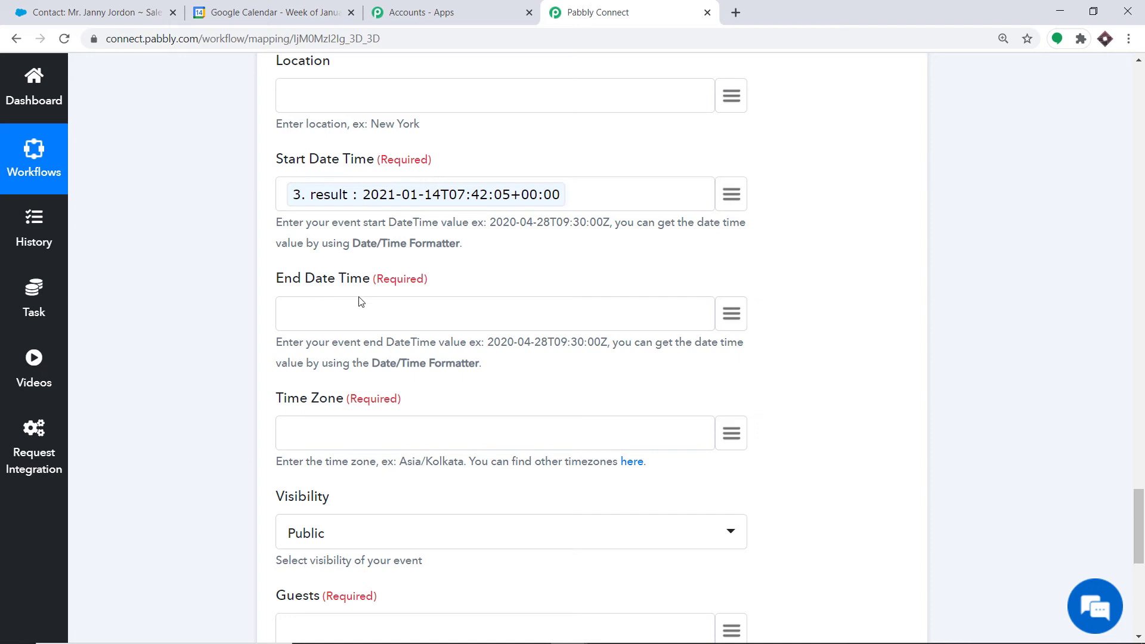
Map the result of the first Date/Time Formatter (step 2) into the event's End Date Time field
click(731, 313)
scroll(680, 468, down, 5)
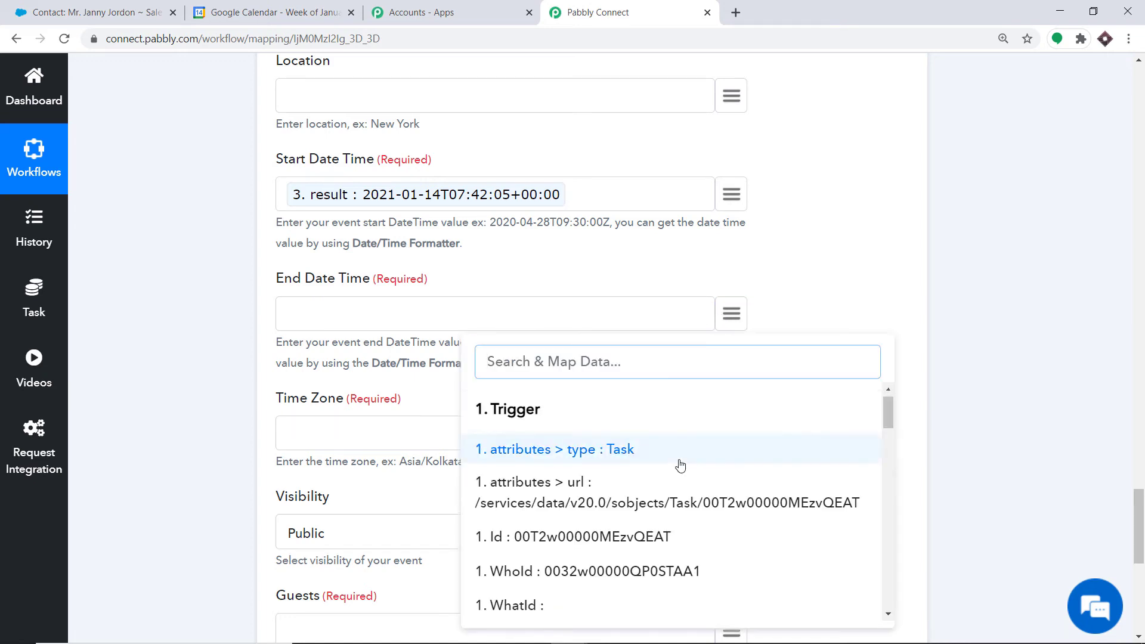
scroll(680, 475, down, 15)
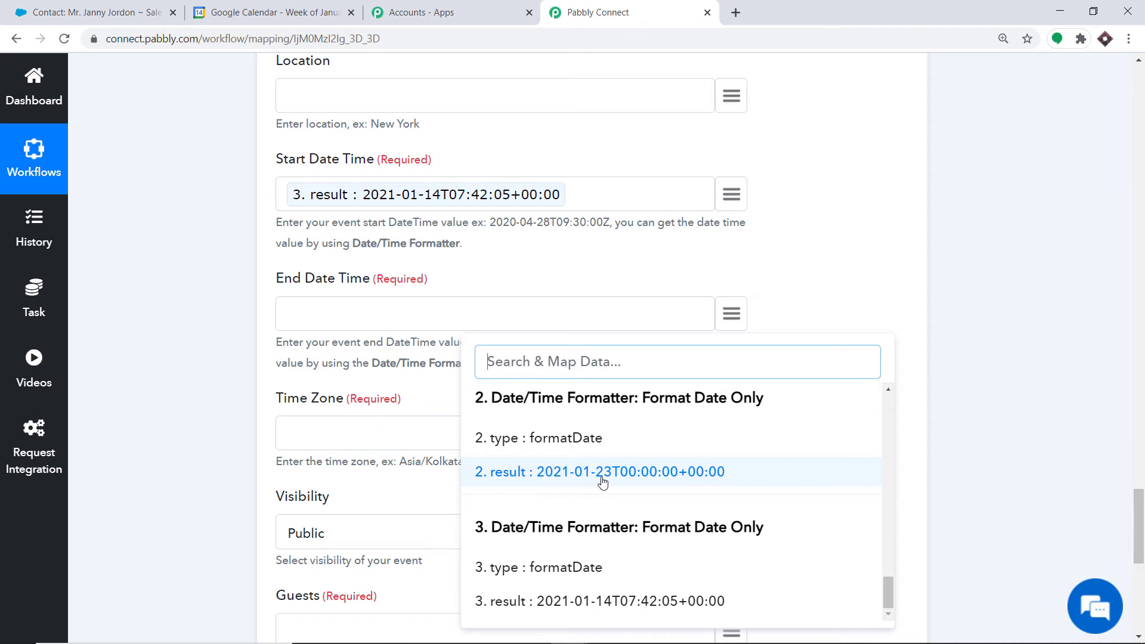
click(603, 476)
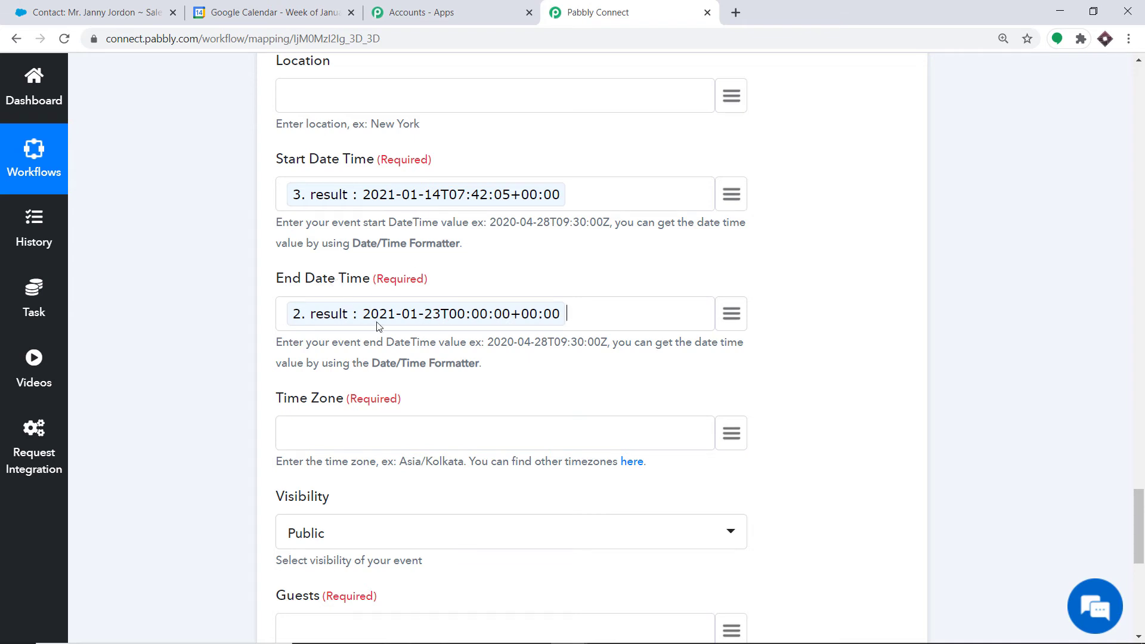
Set the event's Time Zone to Asia/Kolkata by copying the example value from the hint below the field
scroll(423, 353, down, 2)
scroll(353, 274, down, 1)
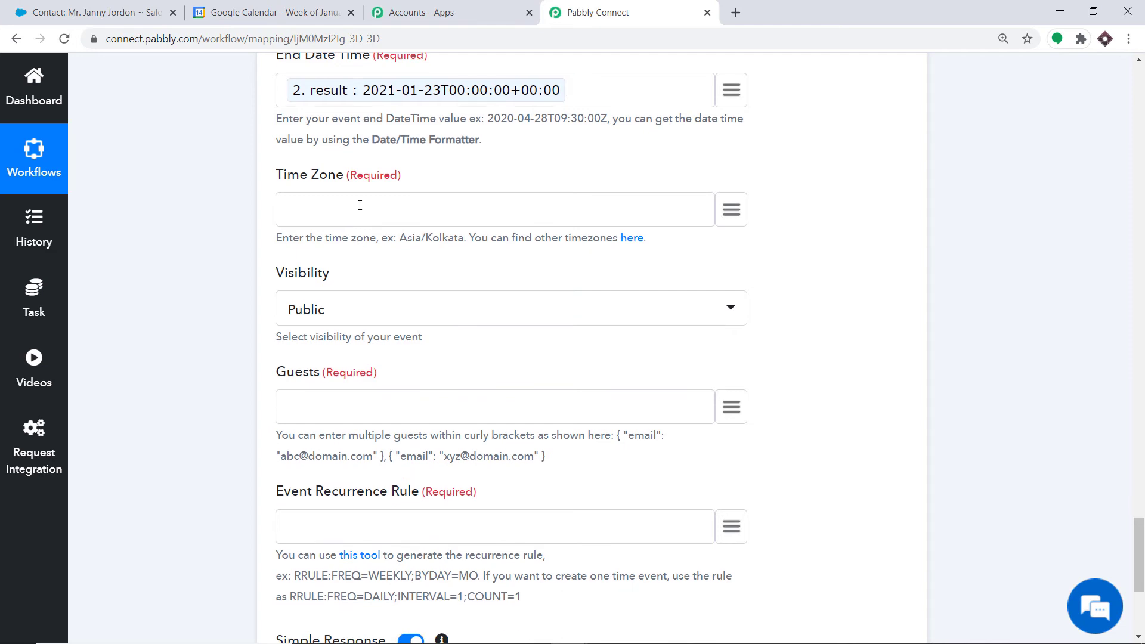
scroll(361, 213, down, 1)
scroll(365, 212, up, 1)
drag(466, 237, 403, 238)
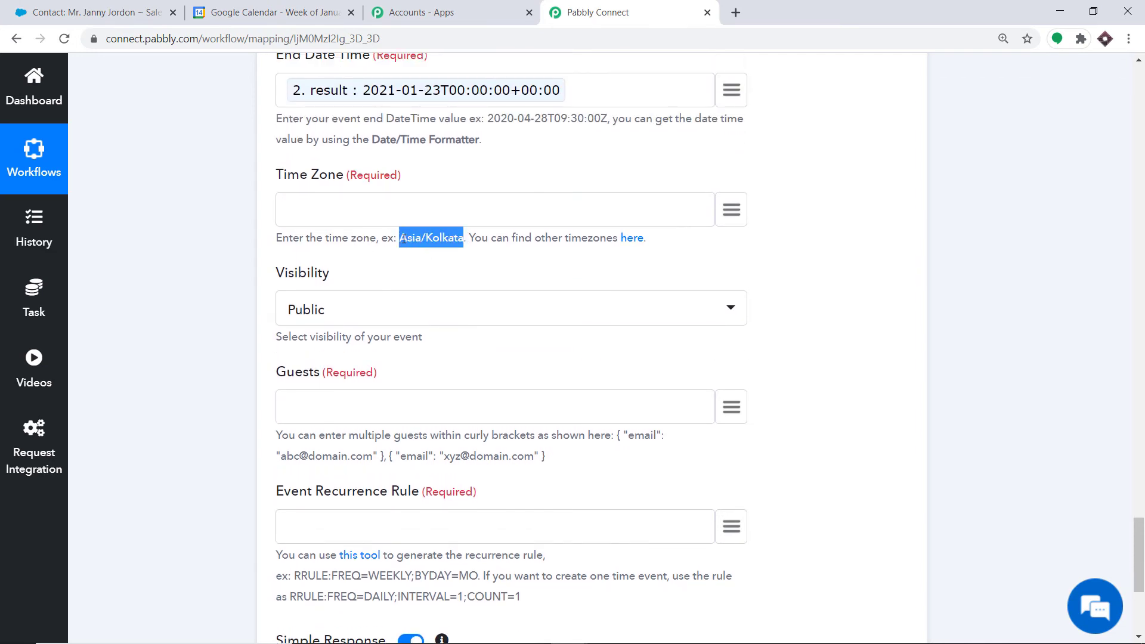
right_click(404, 239)
click(411, 249)
click(308, 205)
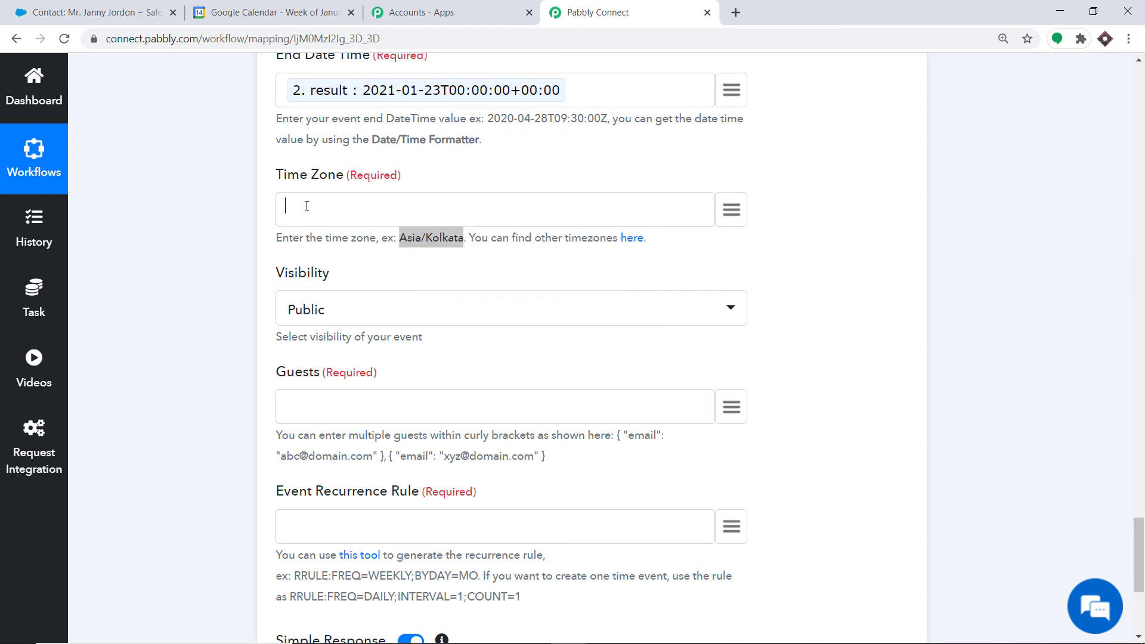
right_click(308, 206)
click(350, 324)
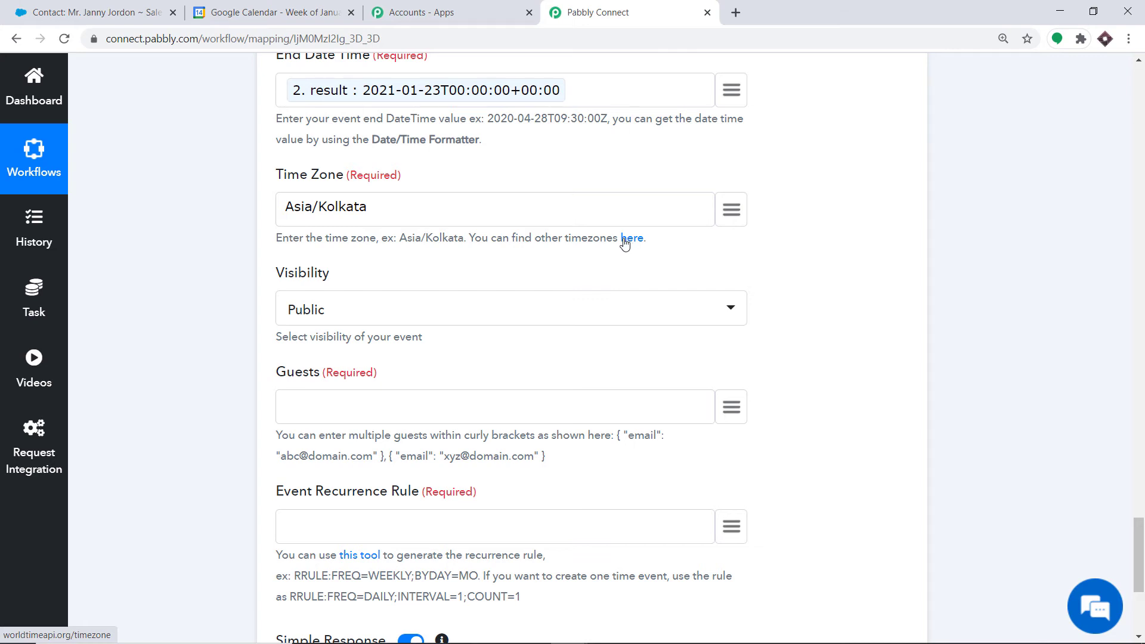
Enter {{skip}} in the event's Guests field and copy it into the Event Recurrence Rule field
scroll(295, 287, down, 1)
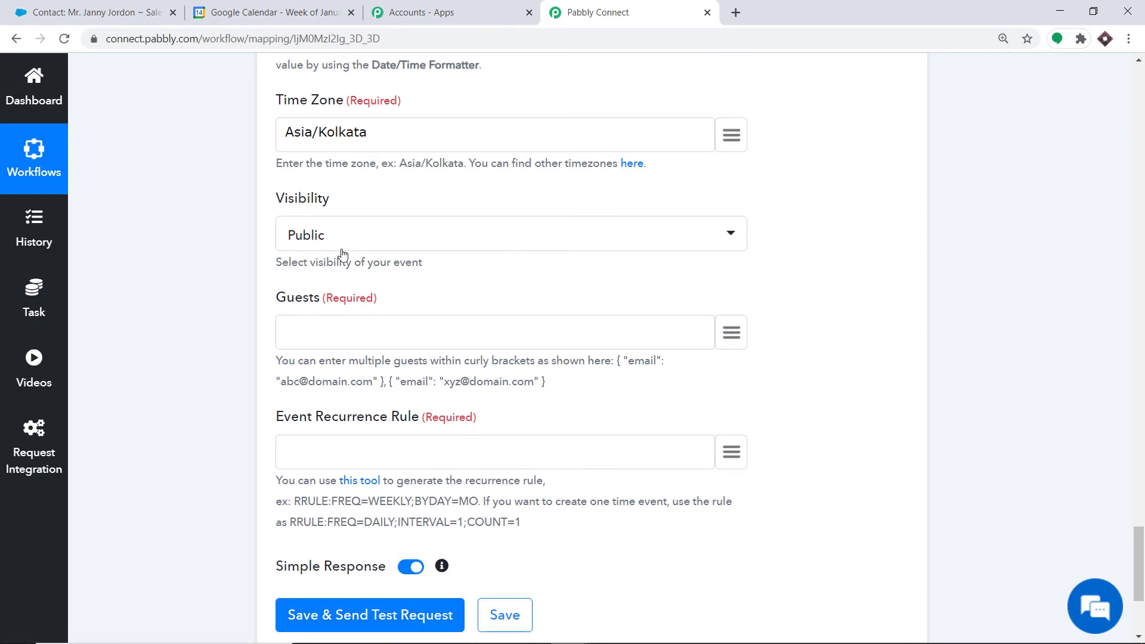
scroll(325, 280, down, 1)
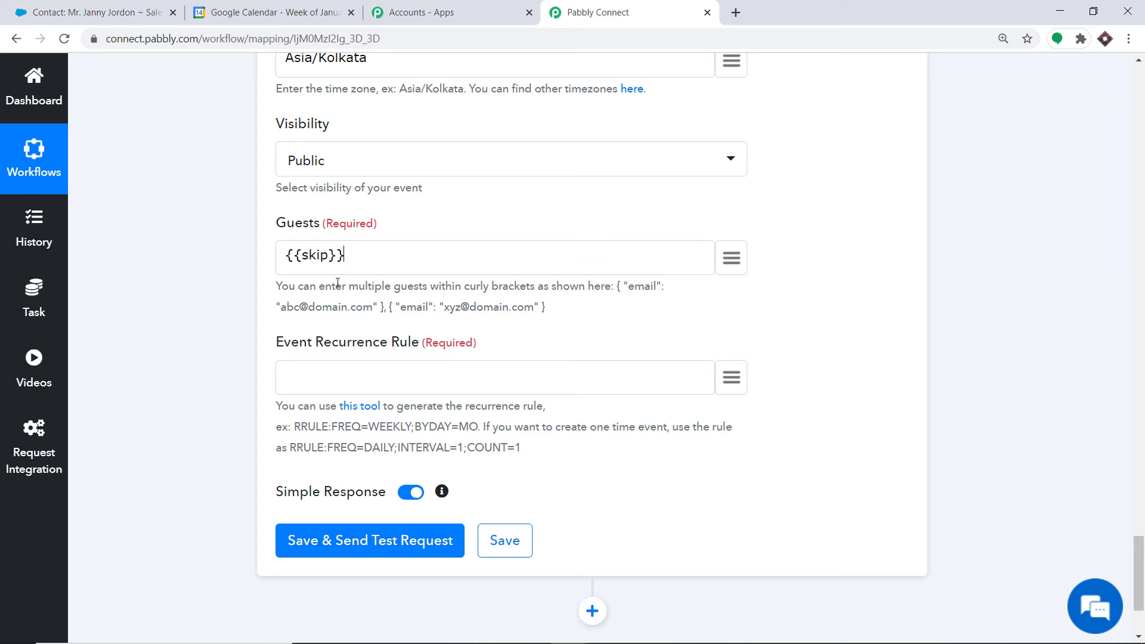
drag(352, 253, 266, 266)
right_click(310, 251)
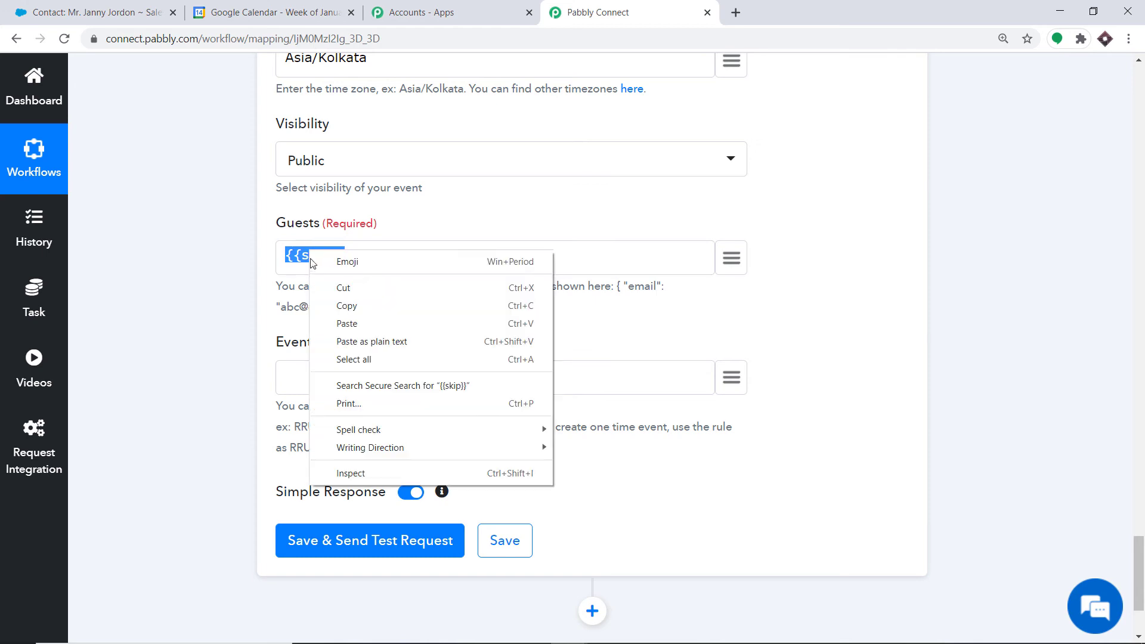
click(330, 303)
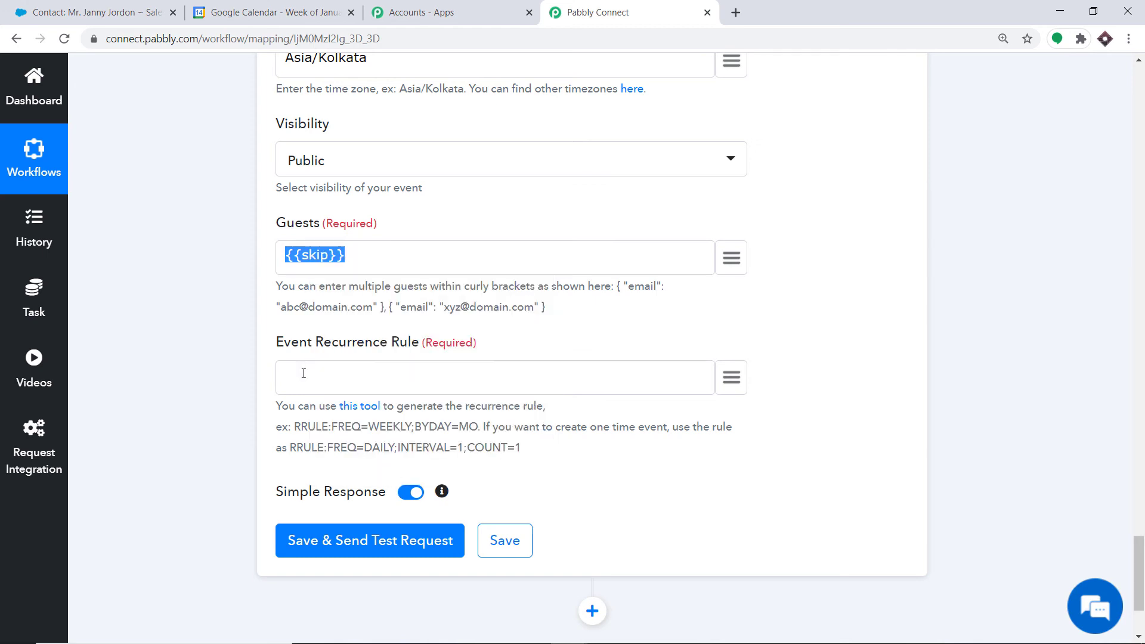
click(304, 374)
right_click(302, 374)
click(335, 486)
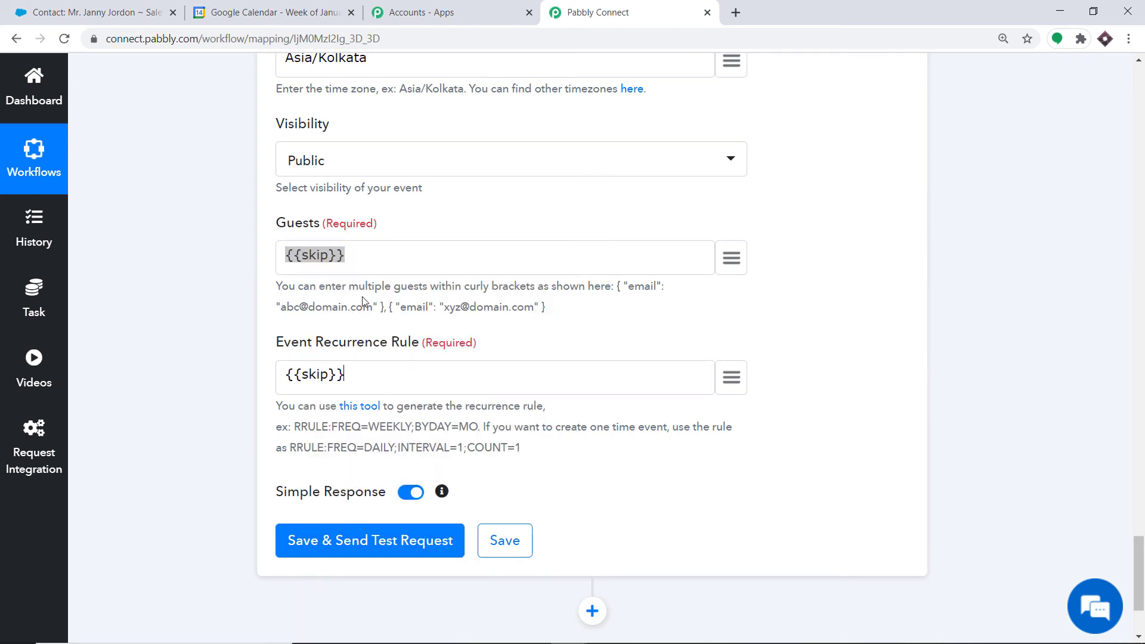
scroll(339, 286, up, 15)
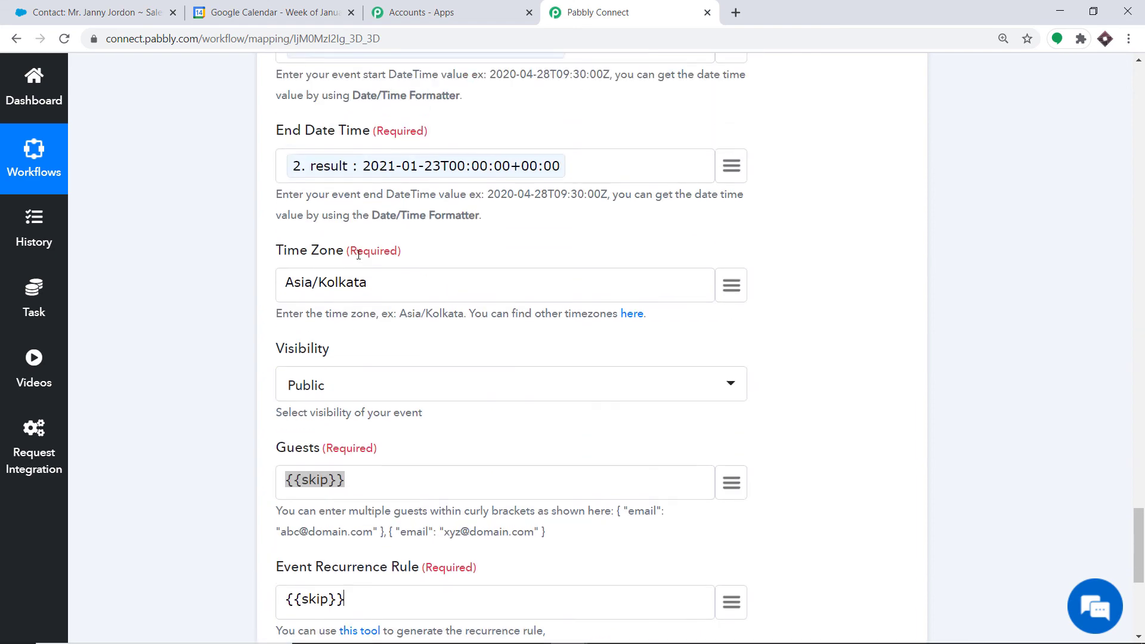
Save the Google Calendar Create an Event action and send its test request
scroll(362, 207, down, 15)
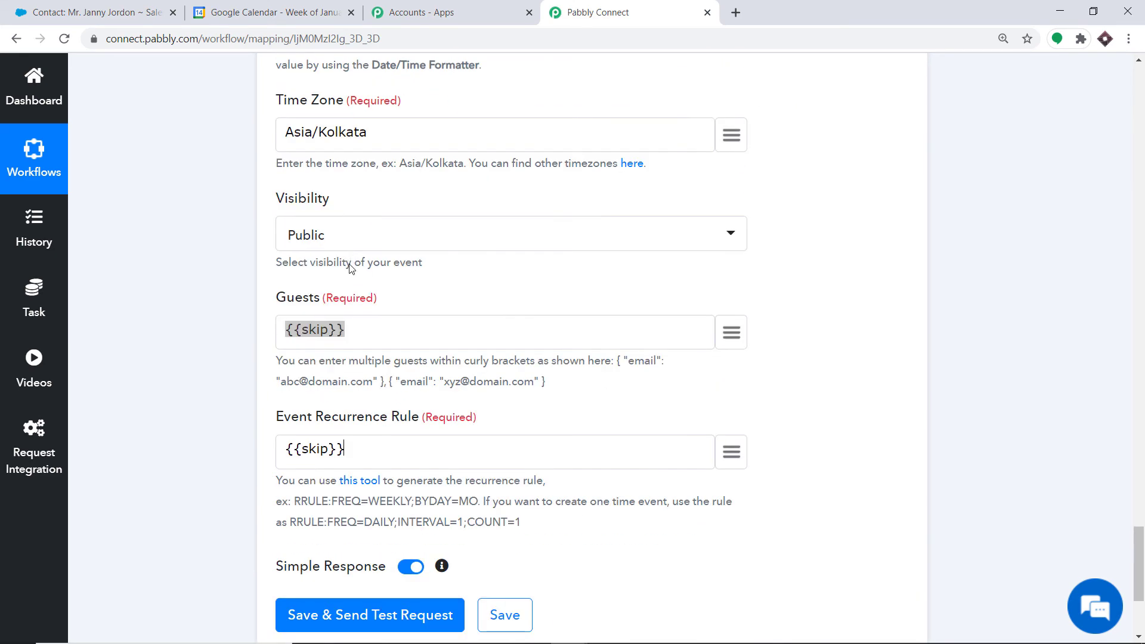
click(359, 392)
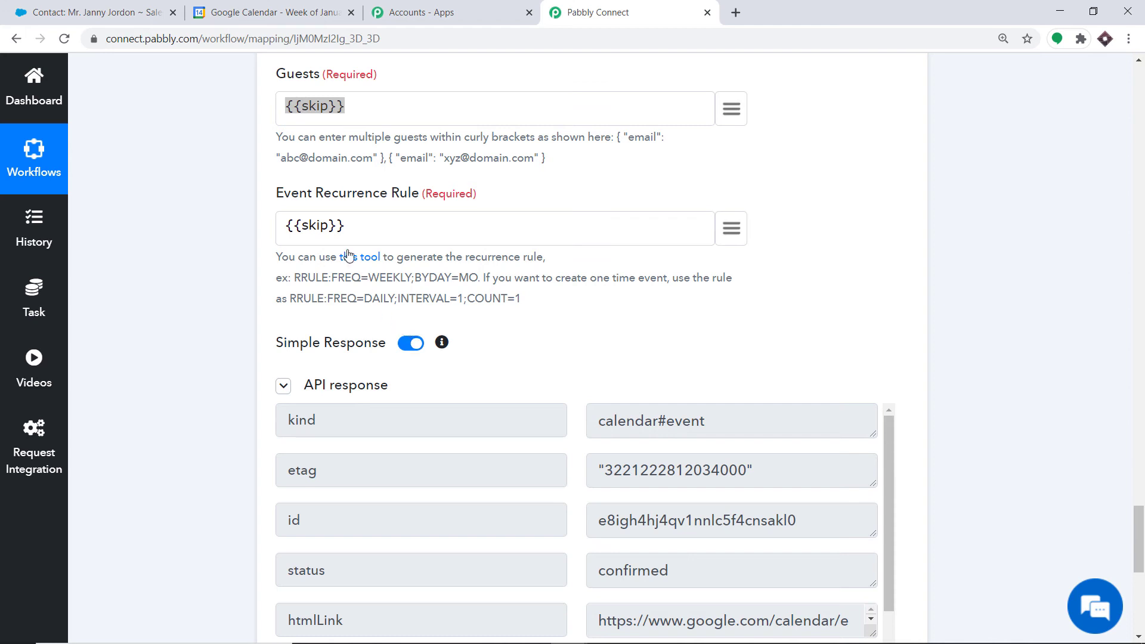
Switch to Google Calendar and expand the hidden all-day events for January 14 to check for the test event
click(272, 4)
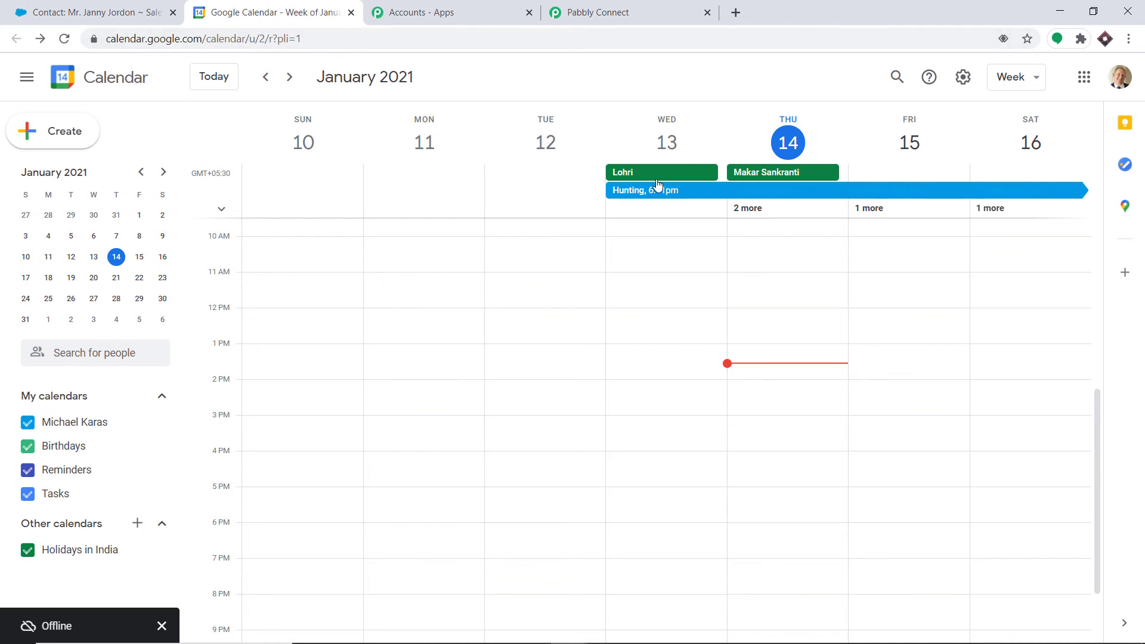
click(768, 208)
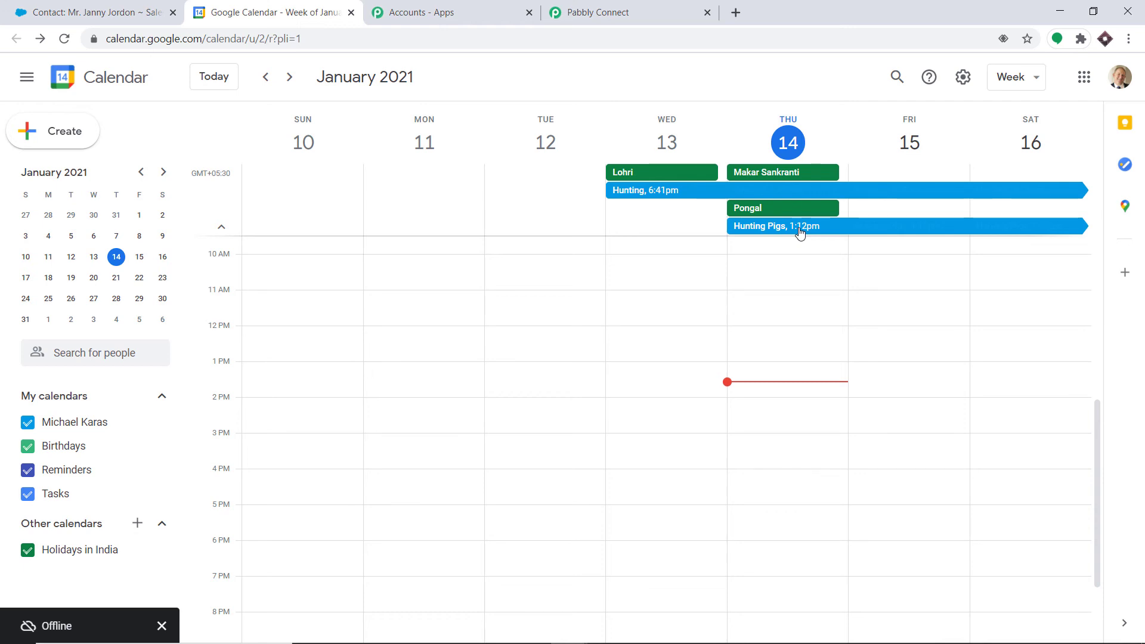
Switch back to Pabbly Connect and collapse the Salesforce trigger, both Date/Time Formatter actions and the Google Calendar action
click(610, 6)
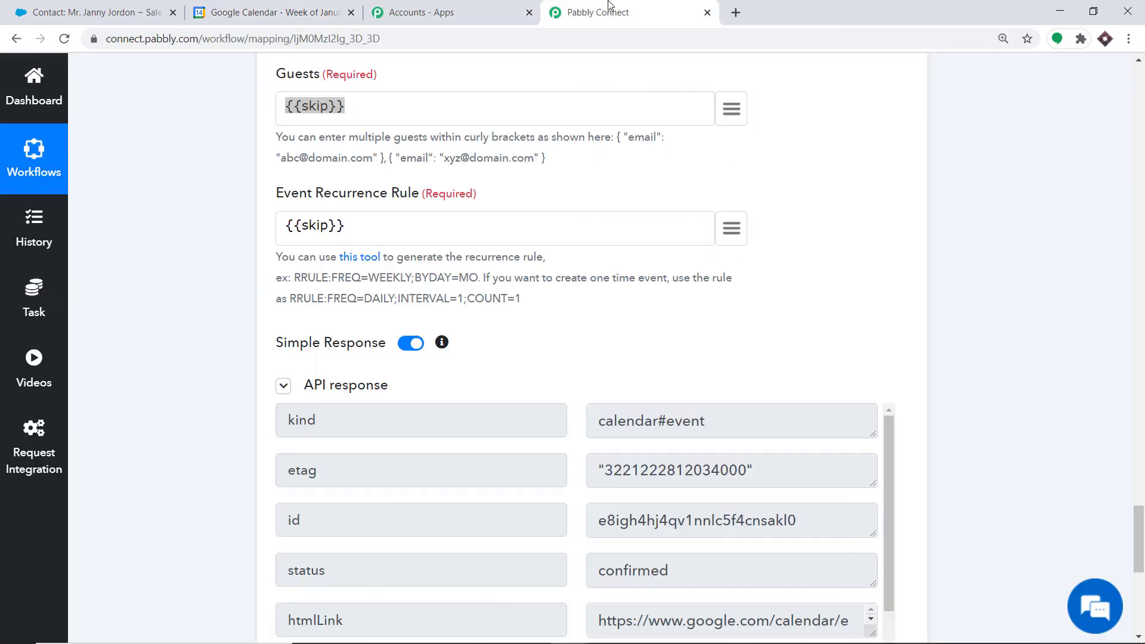
scroll(1141, 234, up, 20)
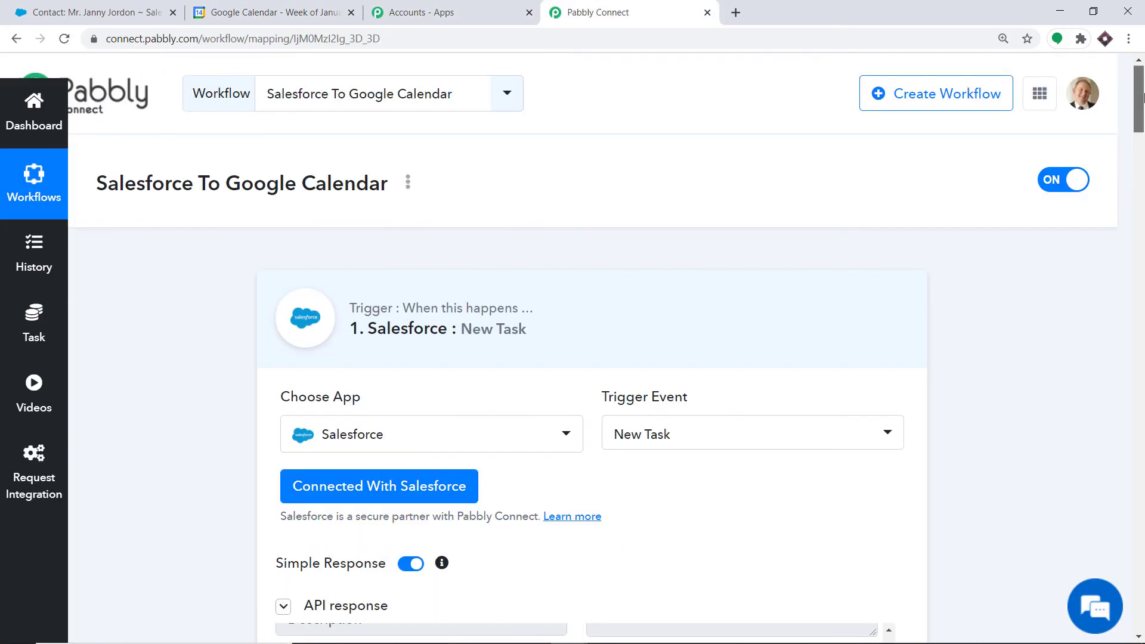
click(583, 343)
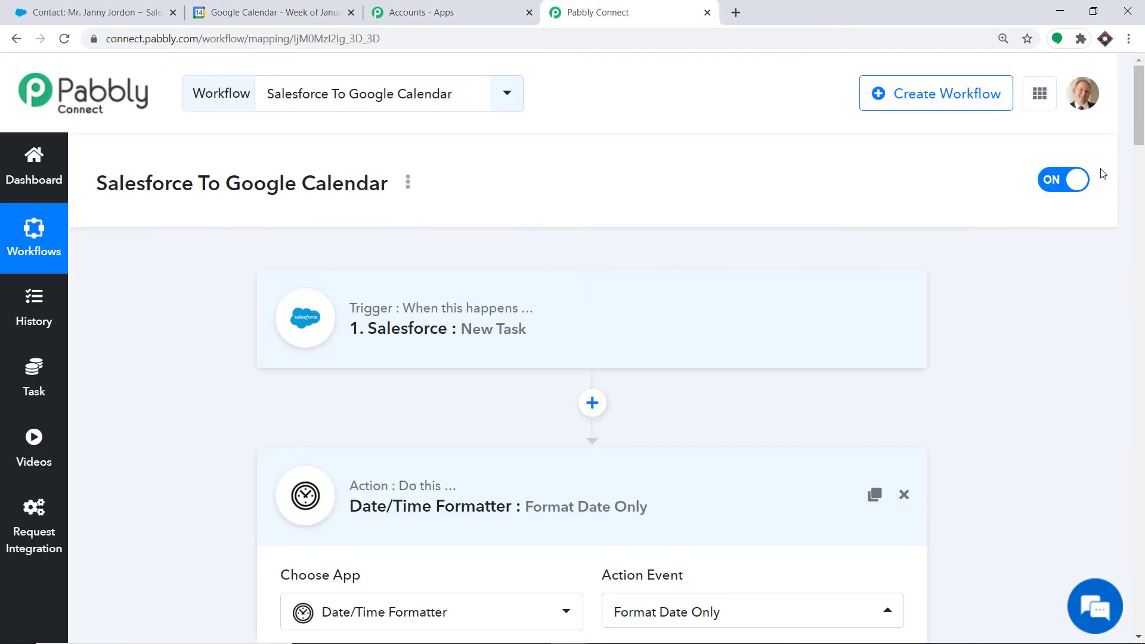
scroll(1142, 174, down, 1)
scroll(1143, 174, down, 3)
click(674, 226)
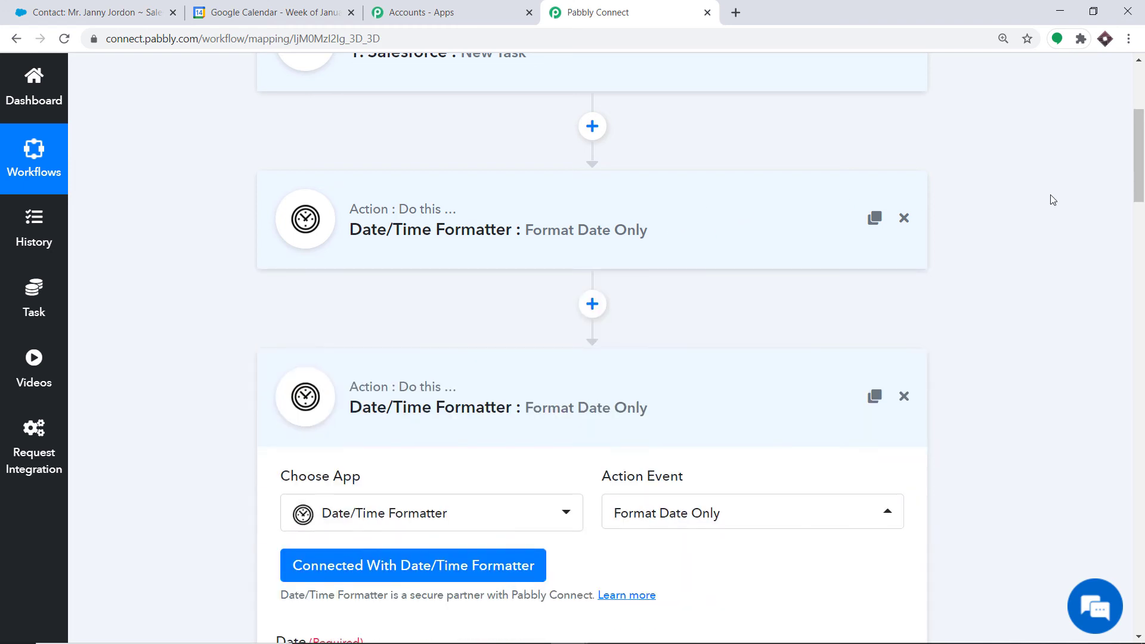
scroll(685, 220, down, 3)
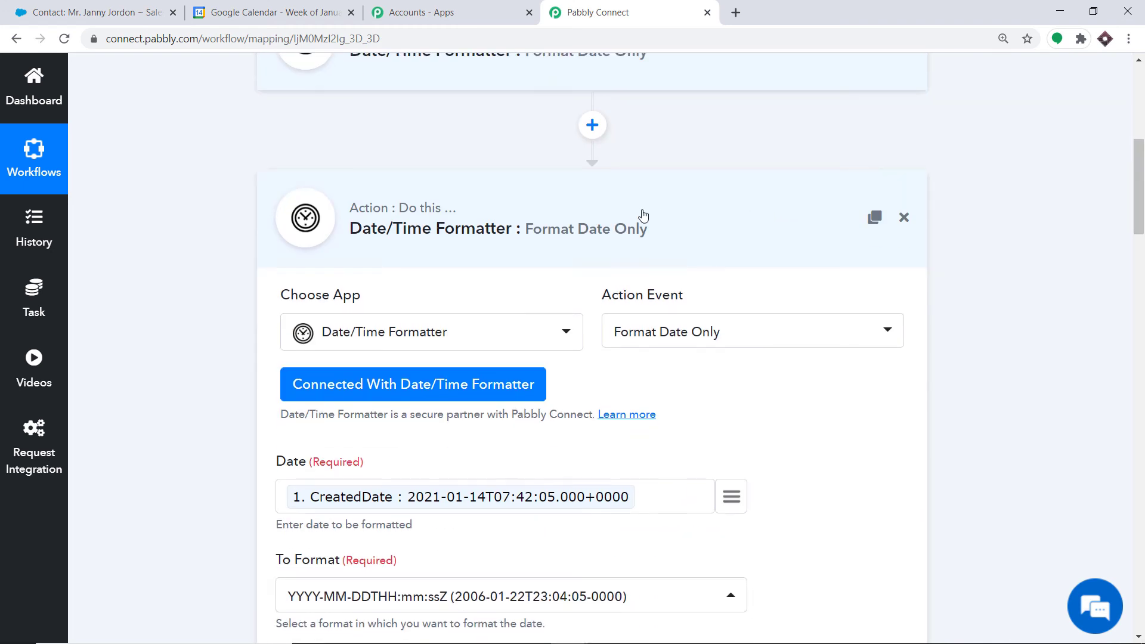
click(632, 222)
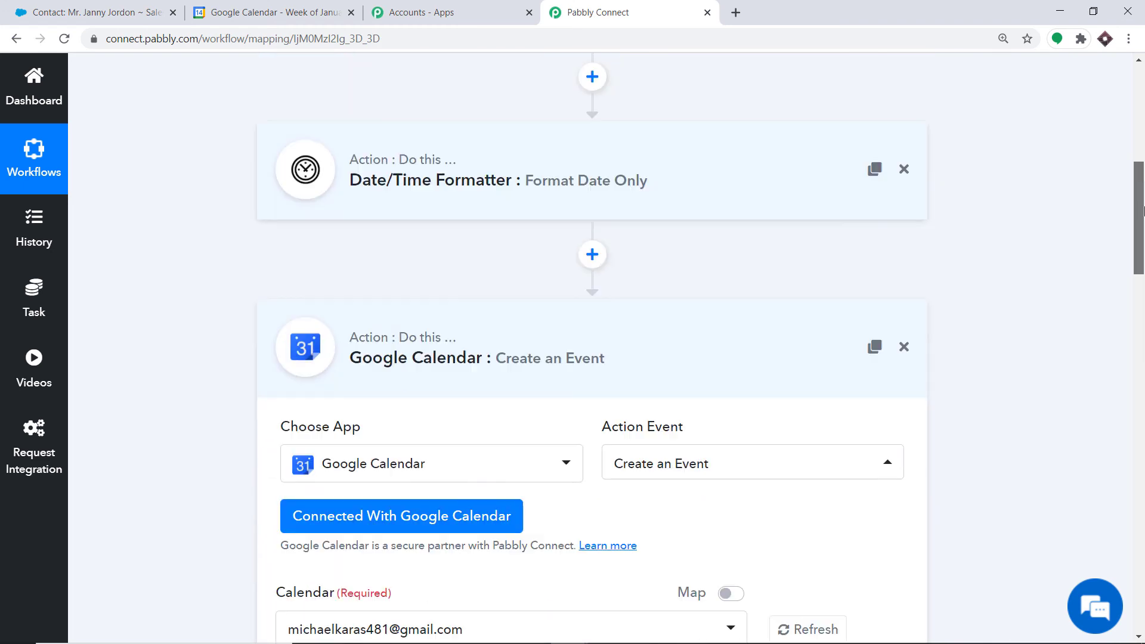
scroll(1143, 210, down, 1)
scroll(1144, 210, down, 2)
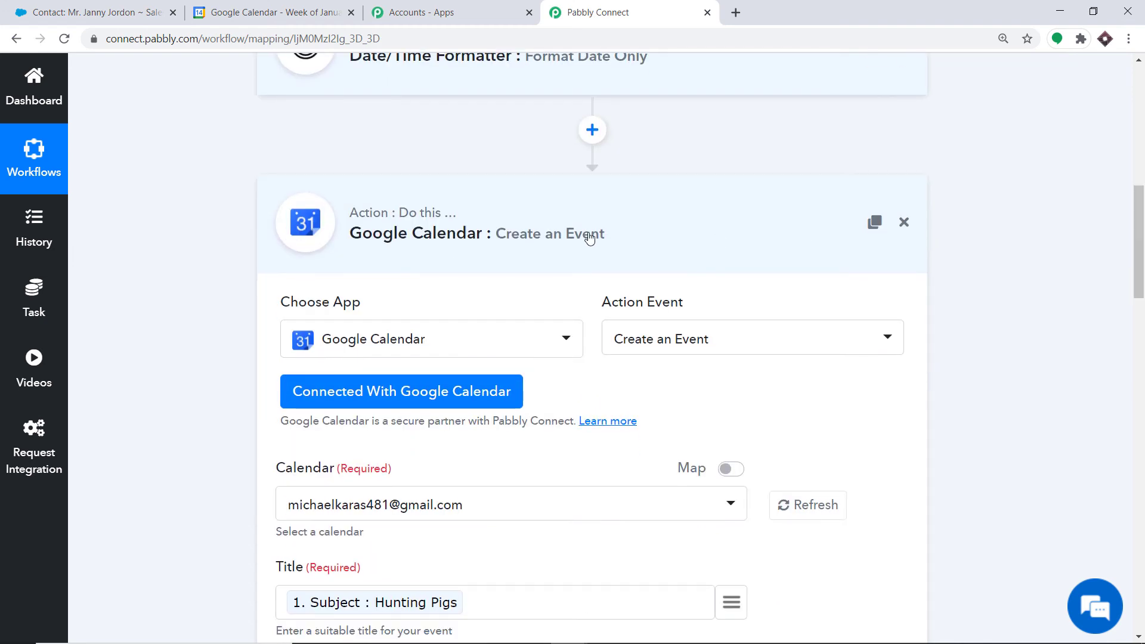
click(554, 225)
scroll(1142, 341, up, 1)
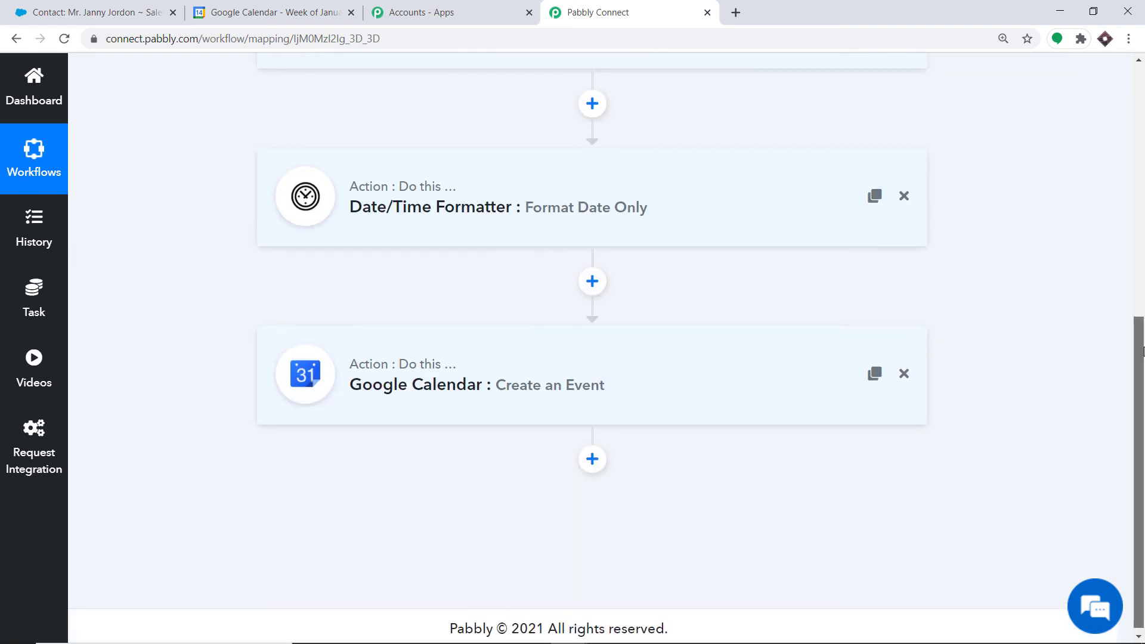
drag(1142, 340, 1131, 301)
drag(1128, 262, 1089, 220)
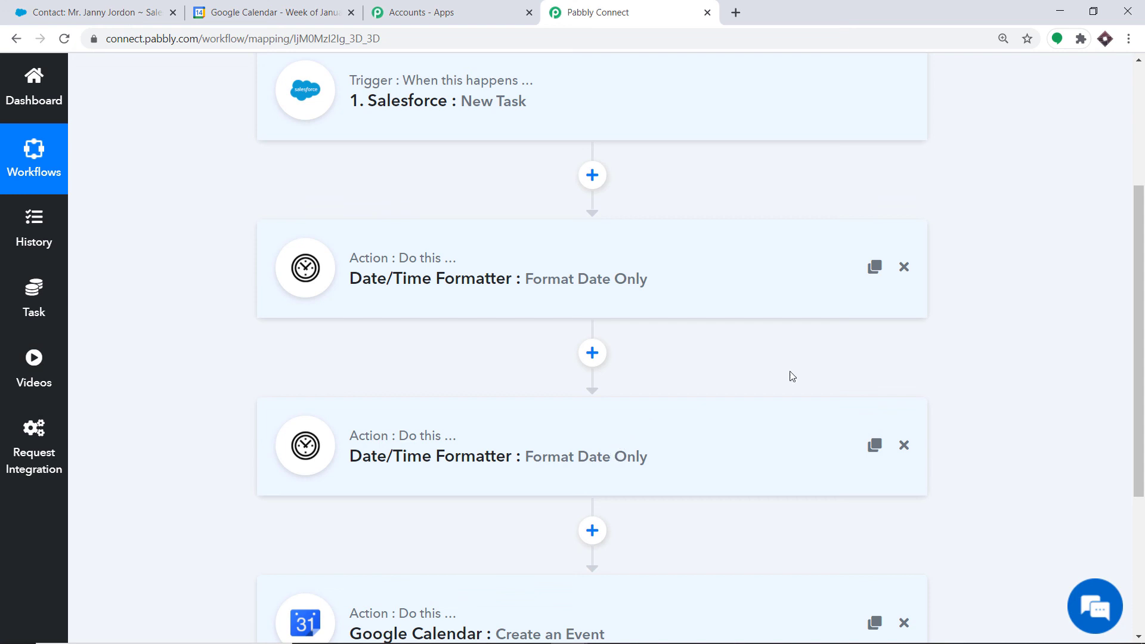
scroll(1138, 346, down, 2)
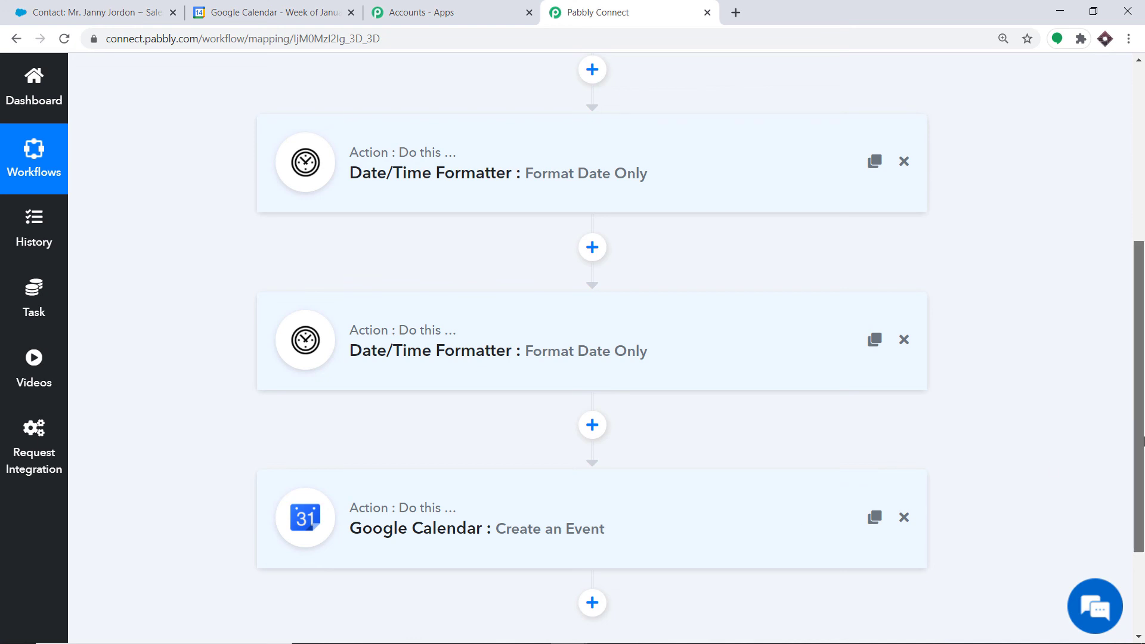
scroll(597, 369, up, 1)
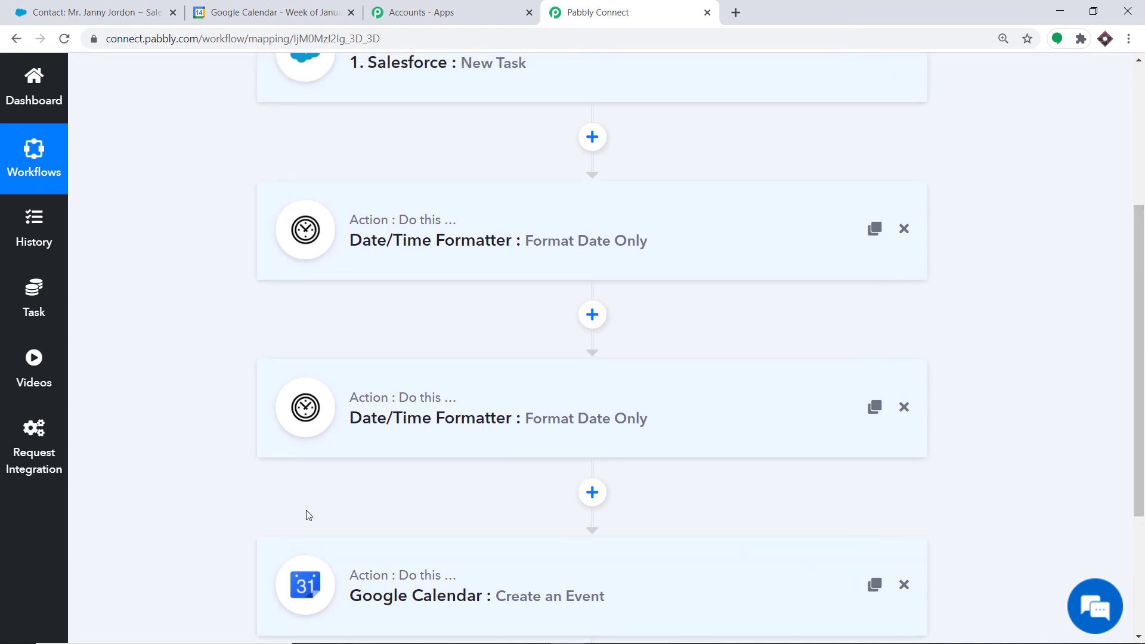
Switch to Salesforce, open the ninth contact in the Recent Contacts list and start a new task for it
click(73, 12)
scroll(272, 148, up, 5)
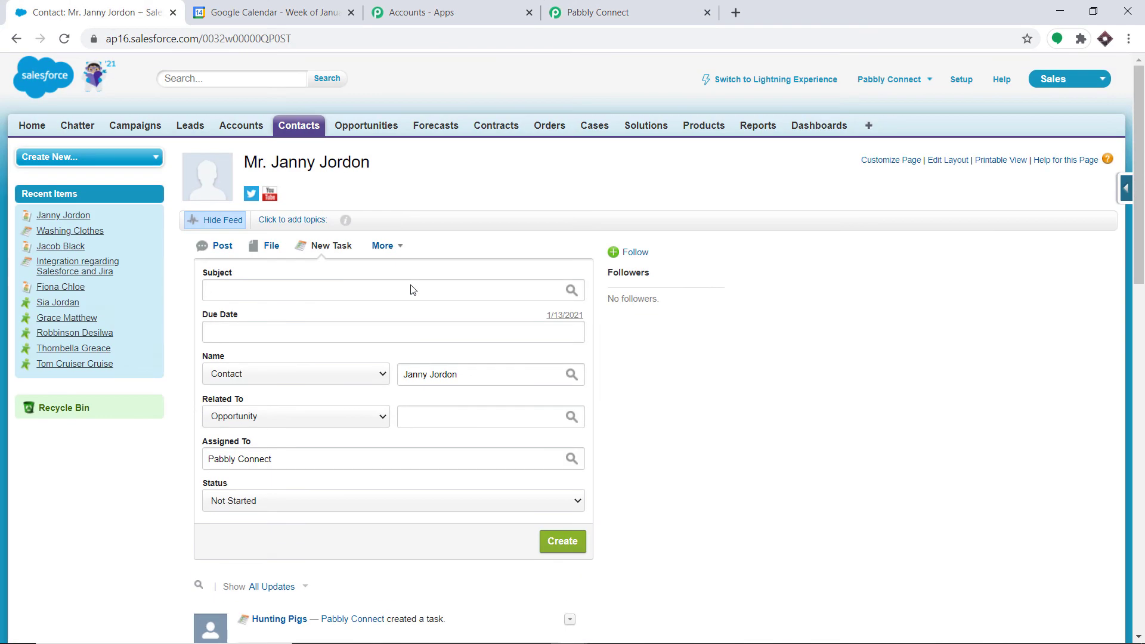
click(300, 127)
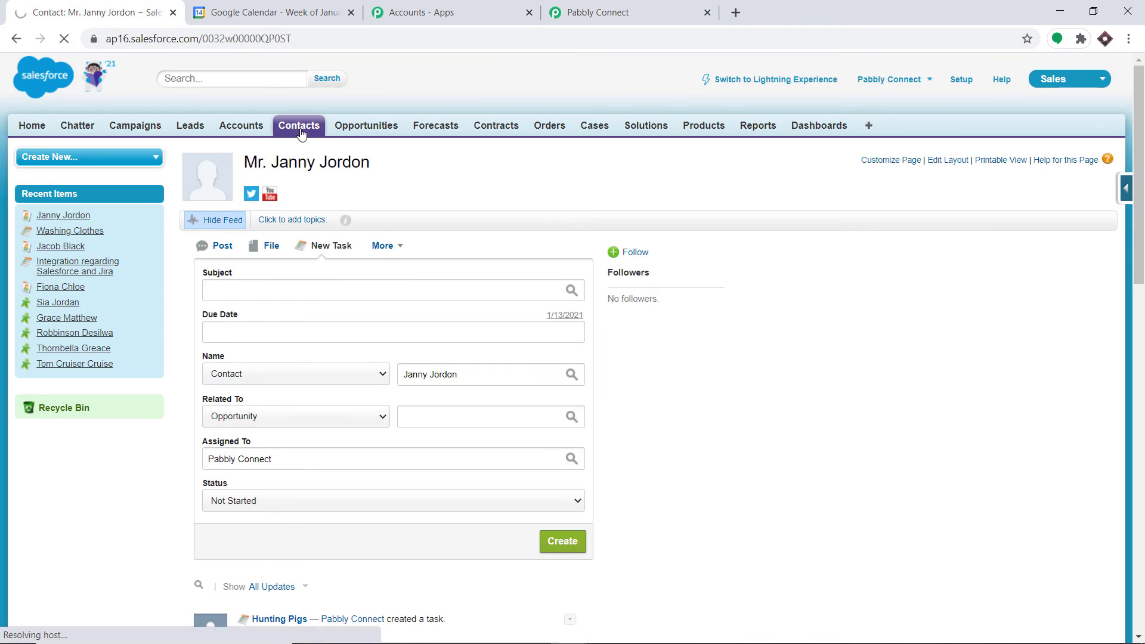
scroll(225, 428, down, 1)
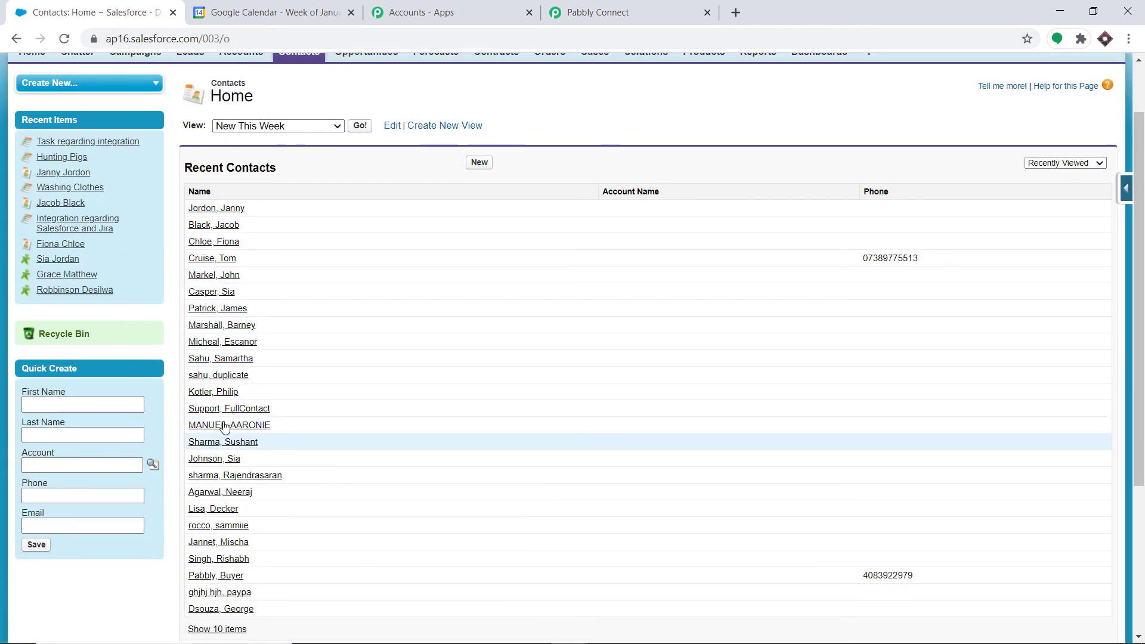
click(238, 343)
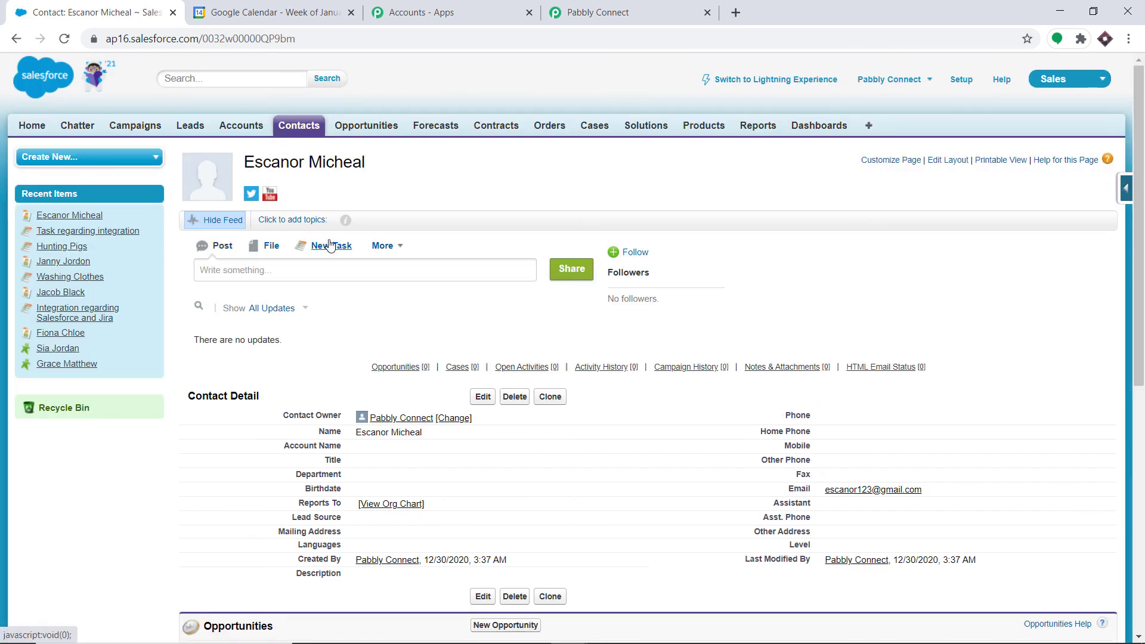
click(330, 245)
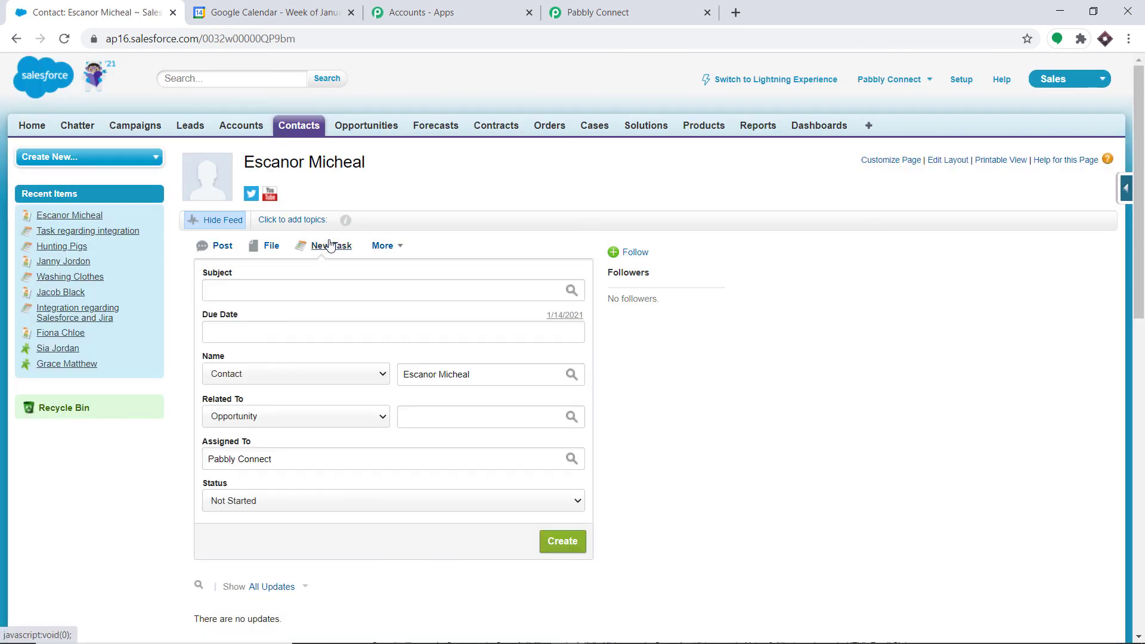
click(269, 291)
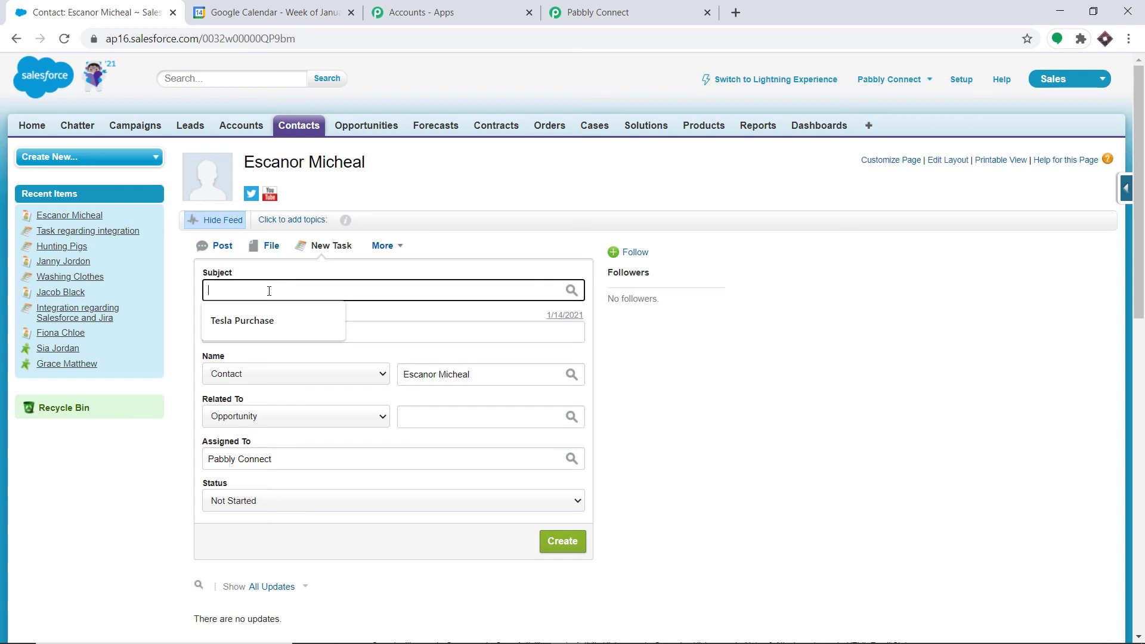
text(Spa)
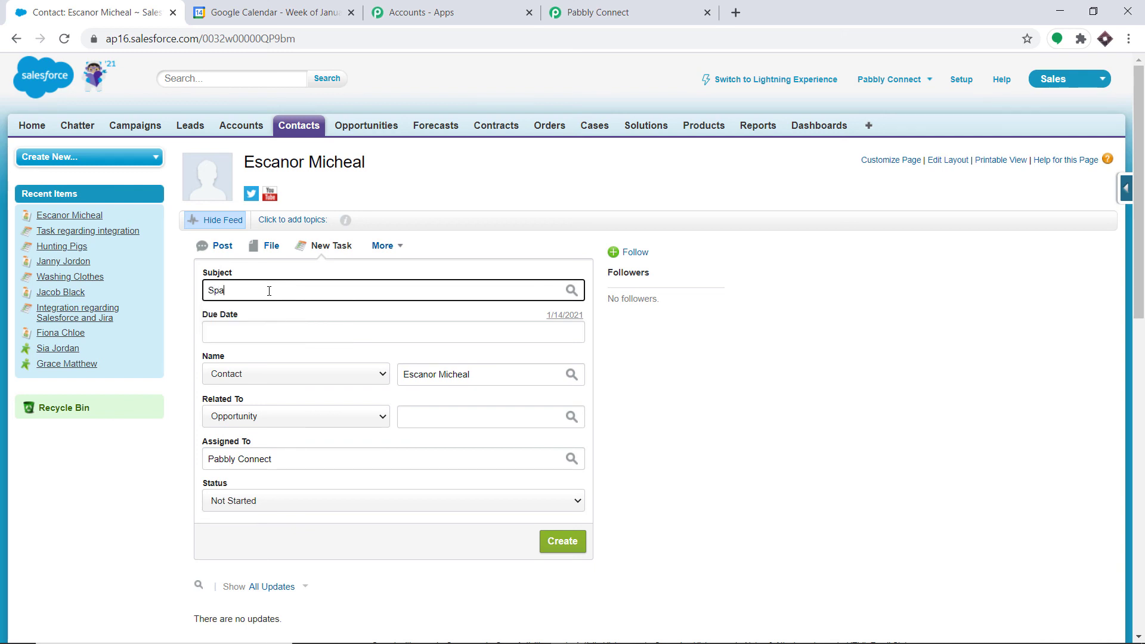
text(arow Fedding)
key(BackSpace)
key(BackSpace)
key(BackSpace)
key(BackSpace)
key(BackSpace)
key(BackSpace)
key(BackSpace)
key(BackSpace)
key(BackSpace)
key(BackSpace)
key(BackSpace)
key(BackSpace)
key(BackSpace)
key(BackSpace)
key(BackSpace)
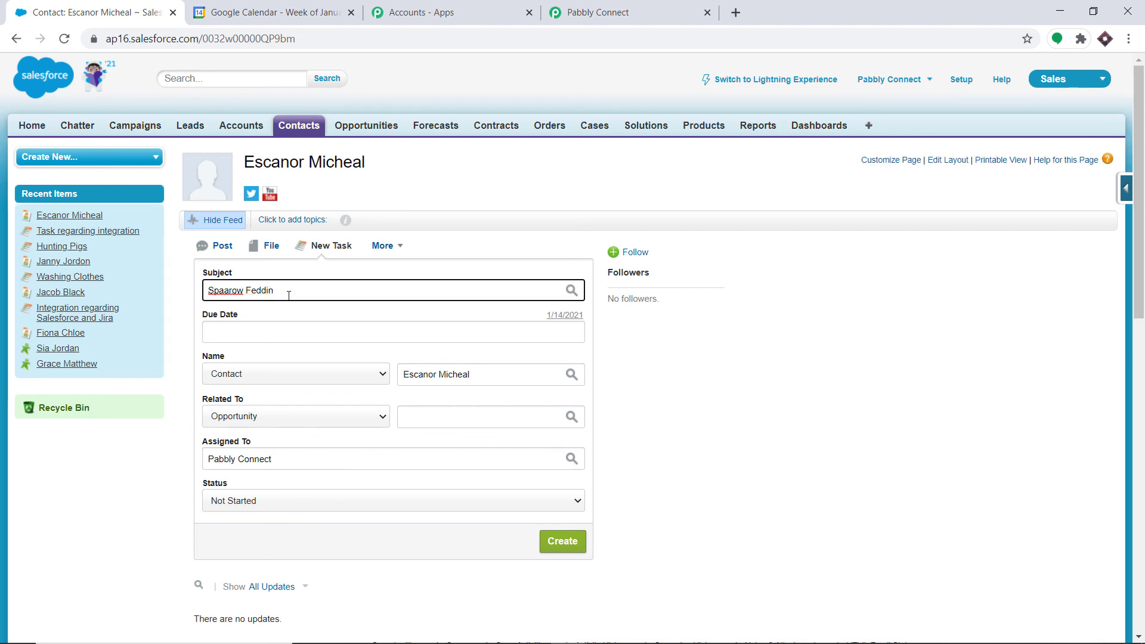
Create the contact's task with the subject Feeding Sparrows and the due date 1/30/2021
text(F)
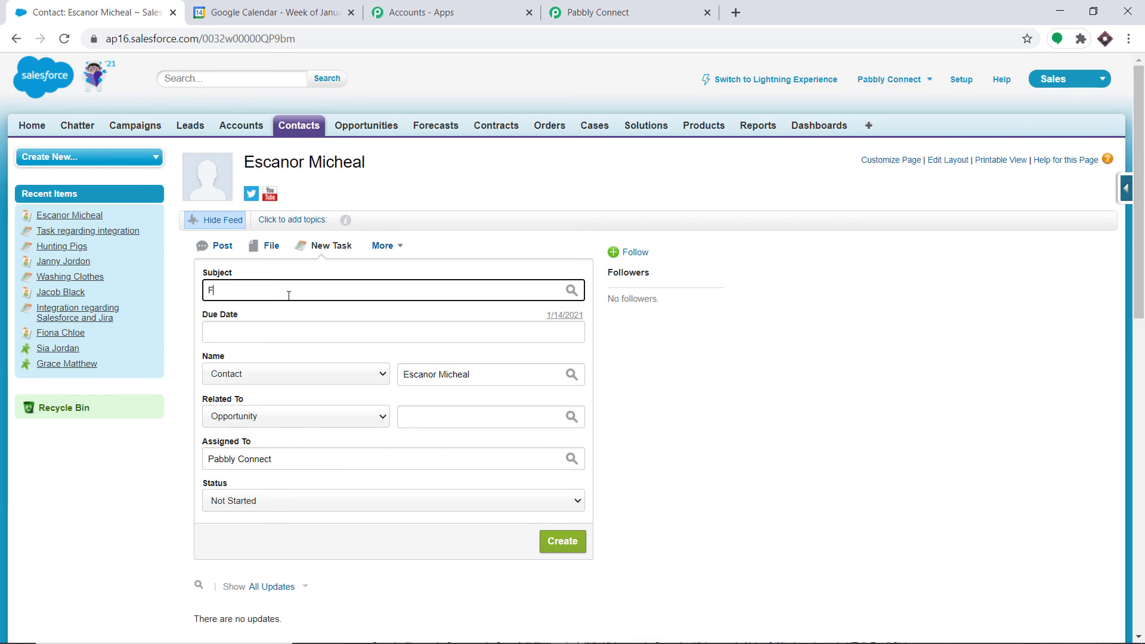
text(eeding S)
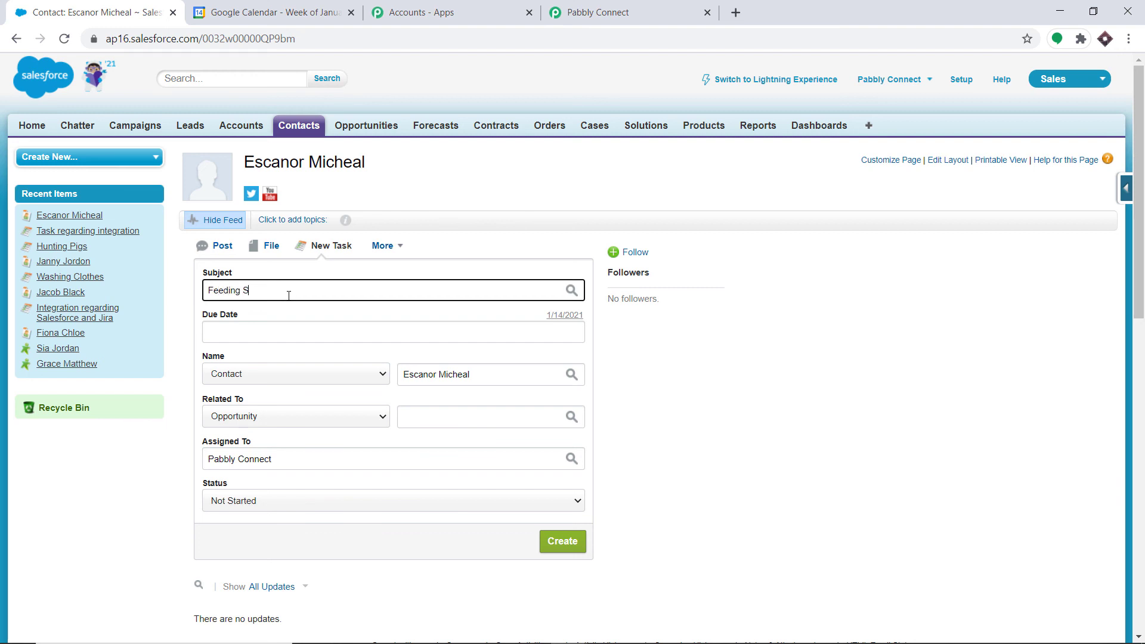
text(parrows)
click(327, 340)
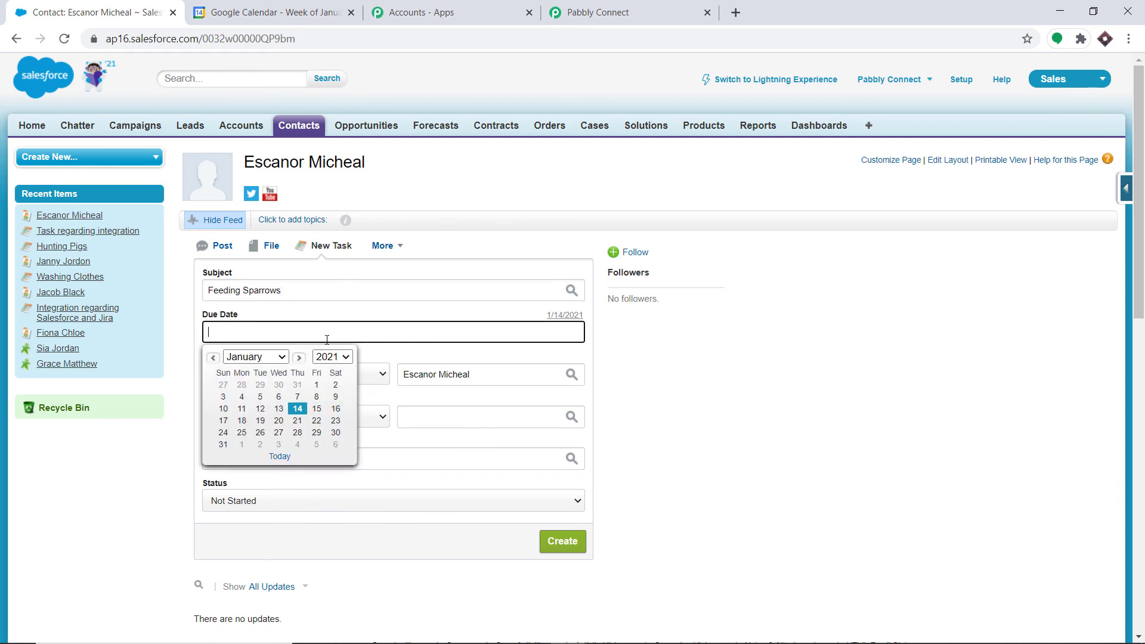
click(334, 438)
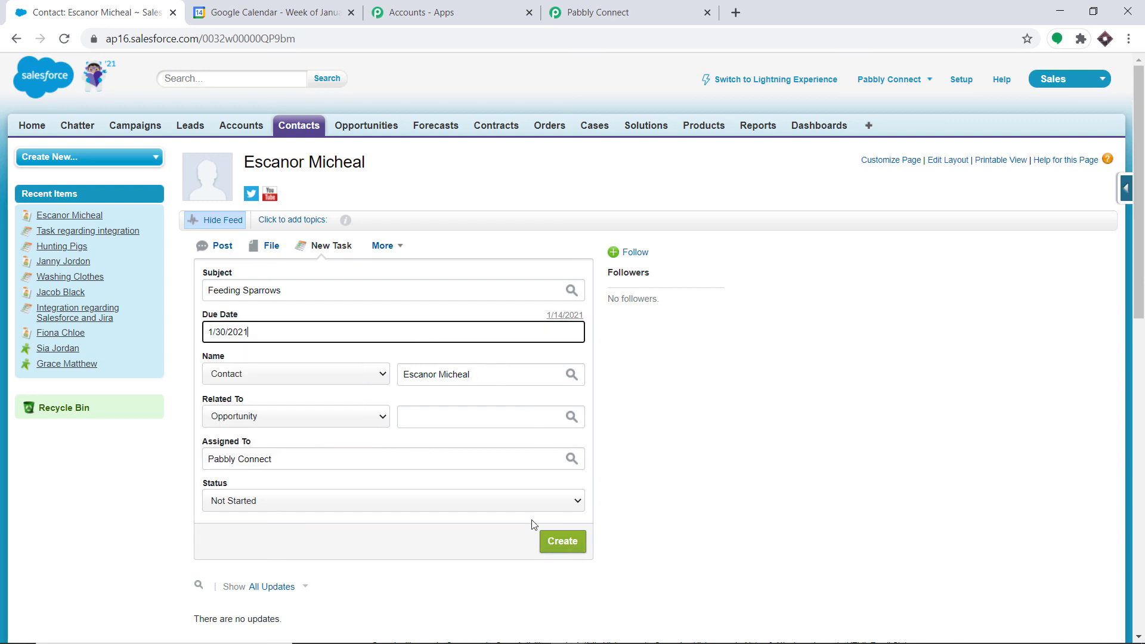
click(559, 541)
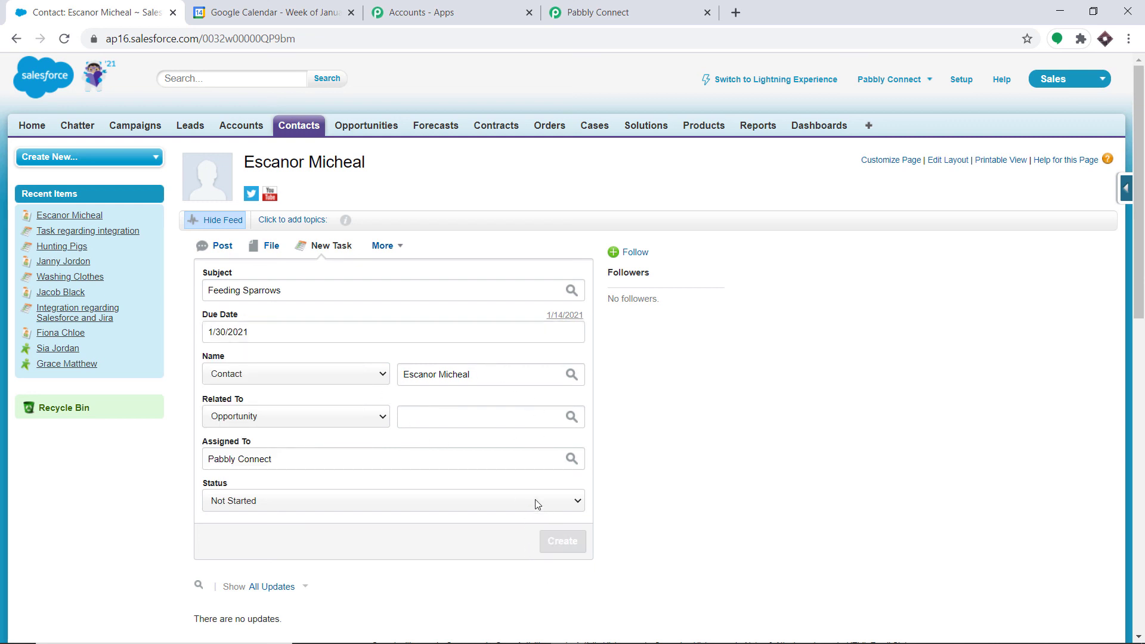
Check the new task in the contact's feed, and reload Google Calendar to look for the matching event
scroll(525, 478, down, 6)
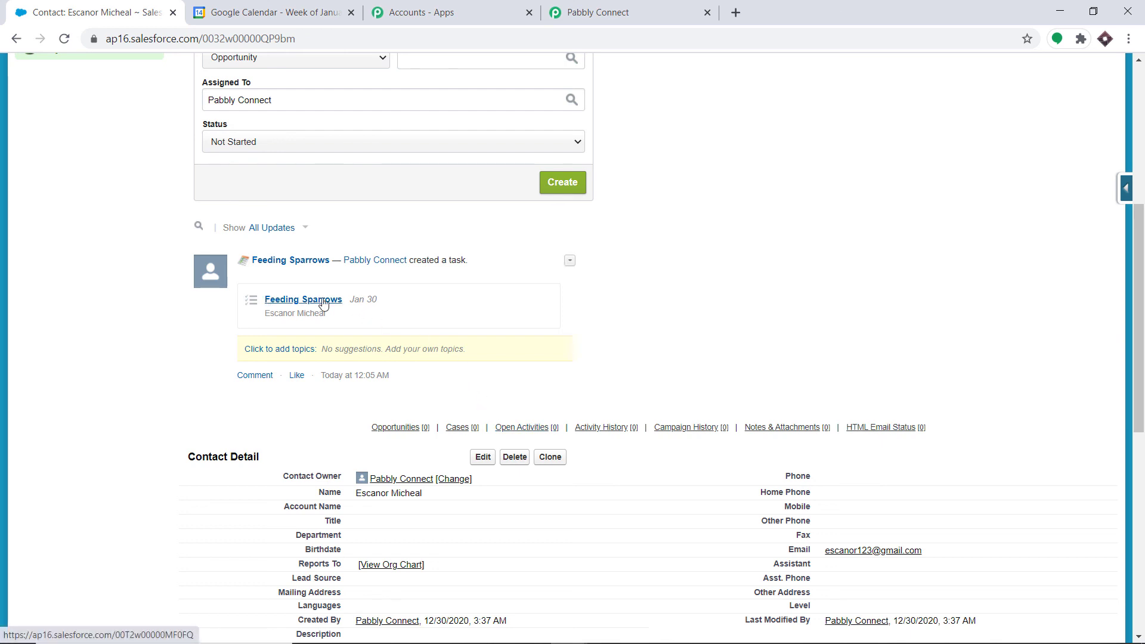
click(284, 6)
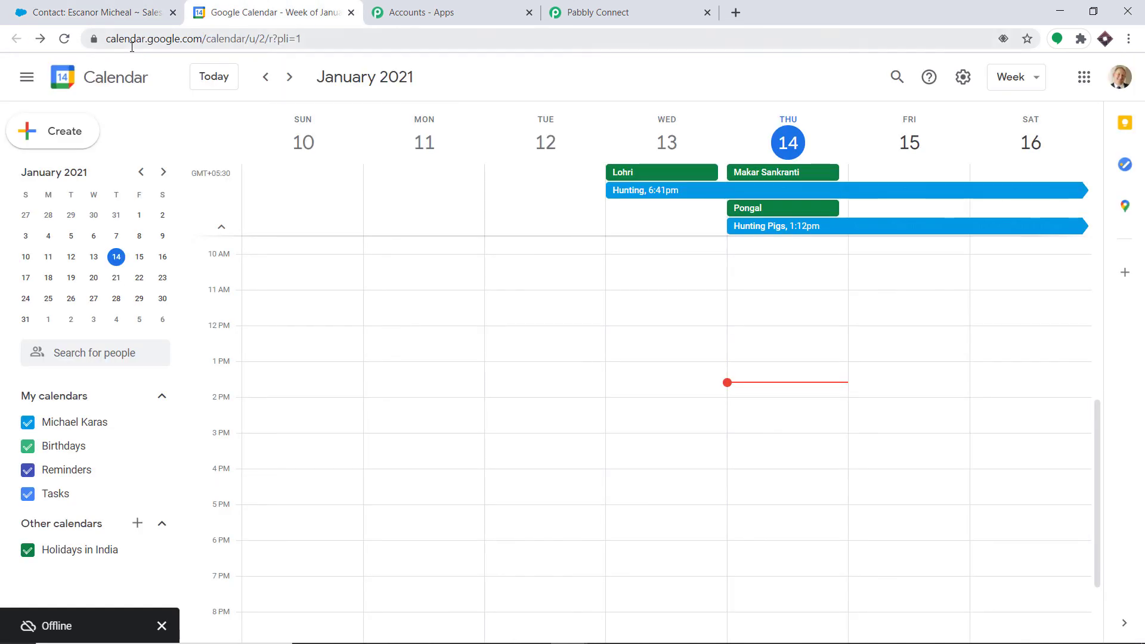
click(60, 40)
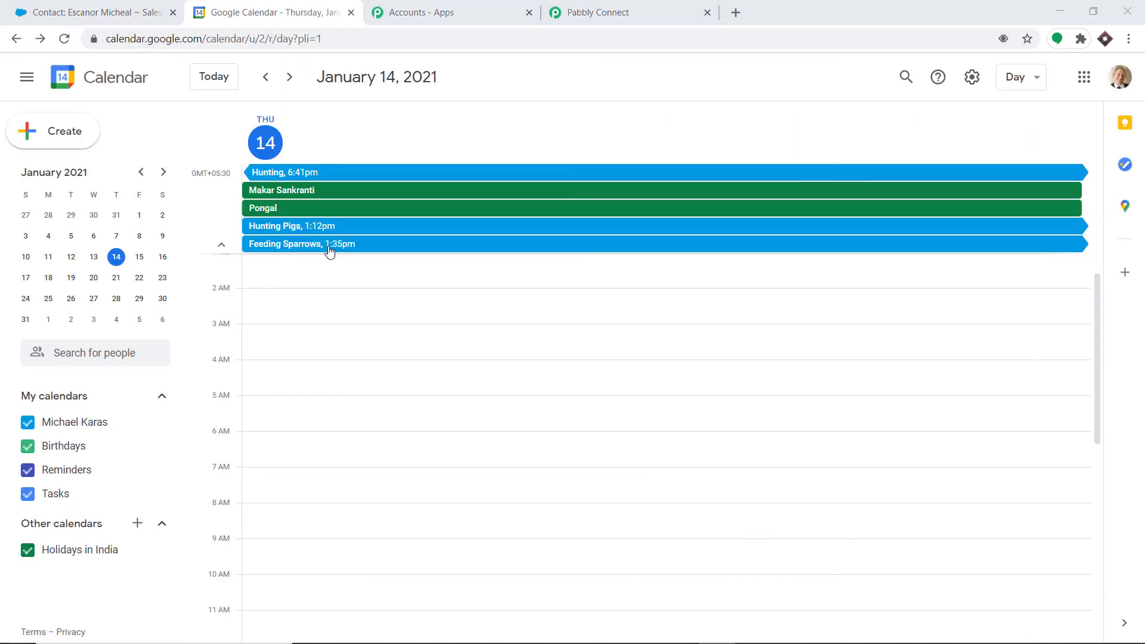